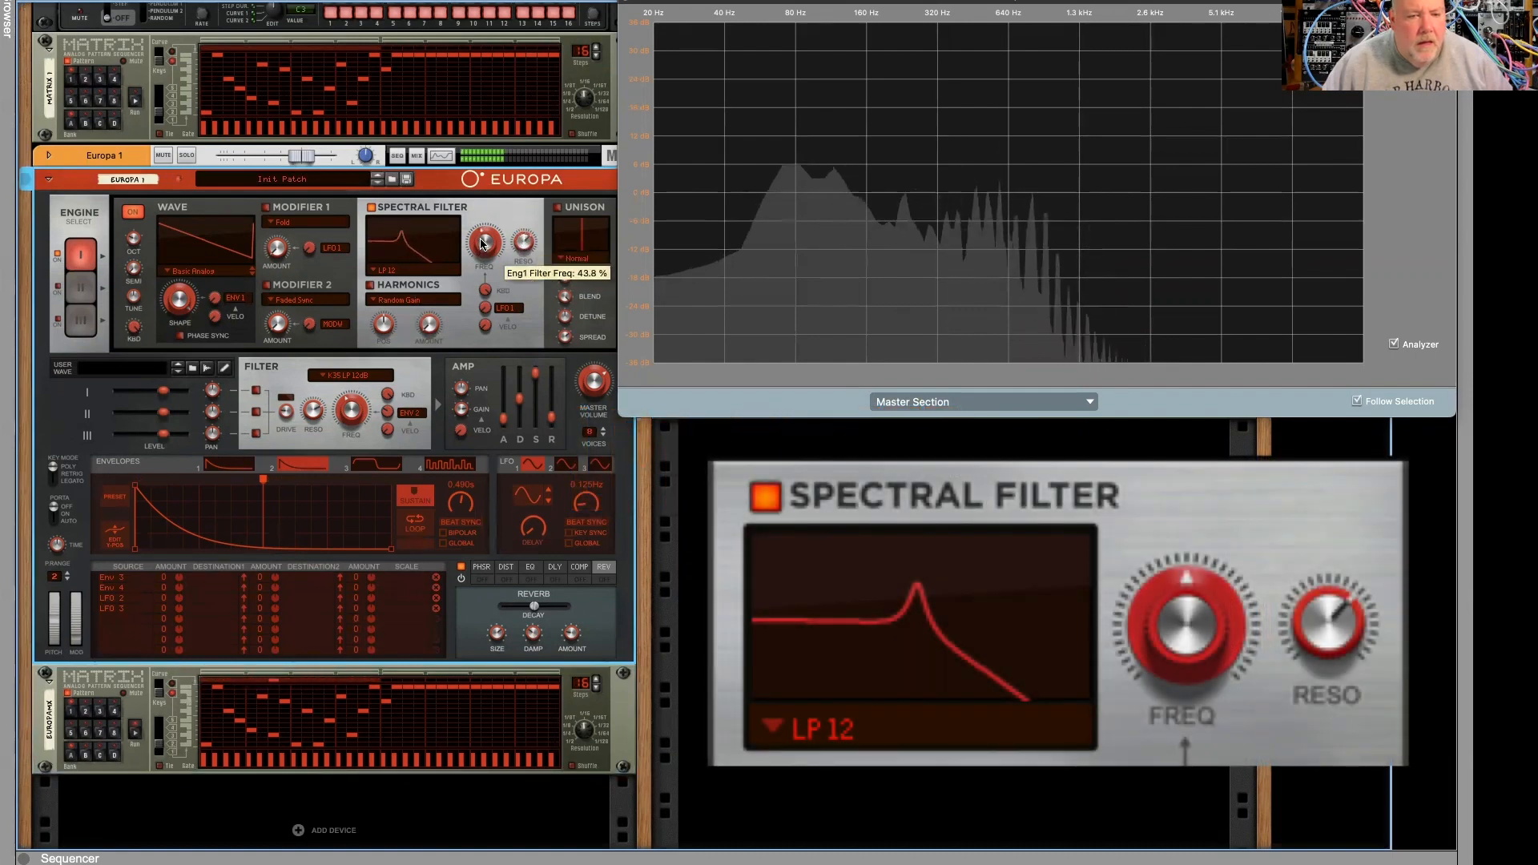
- Sweep the frequency of Engine 1's LP 12 spectral filter up and back down while the pattern plays
{"action": "left_click_drag", "start_coordinate": [483, 233], "coordinate": [478, 250]}
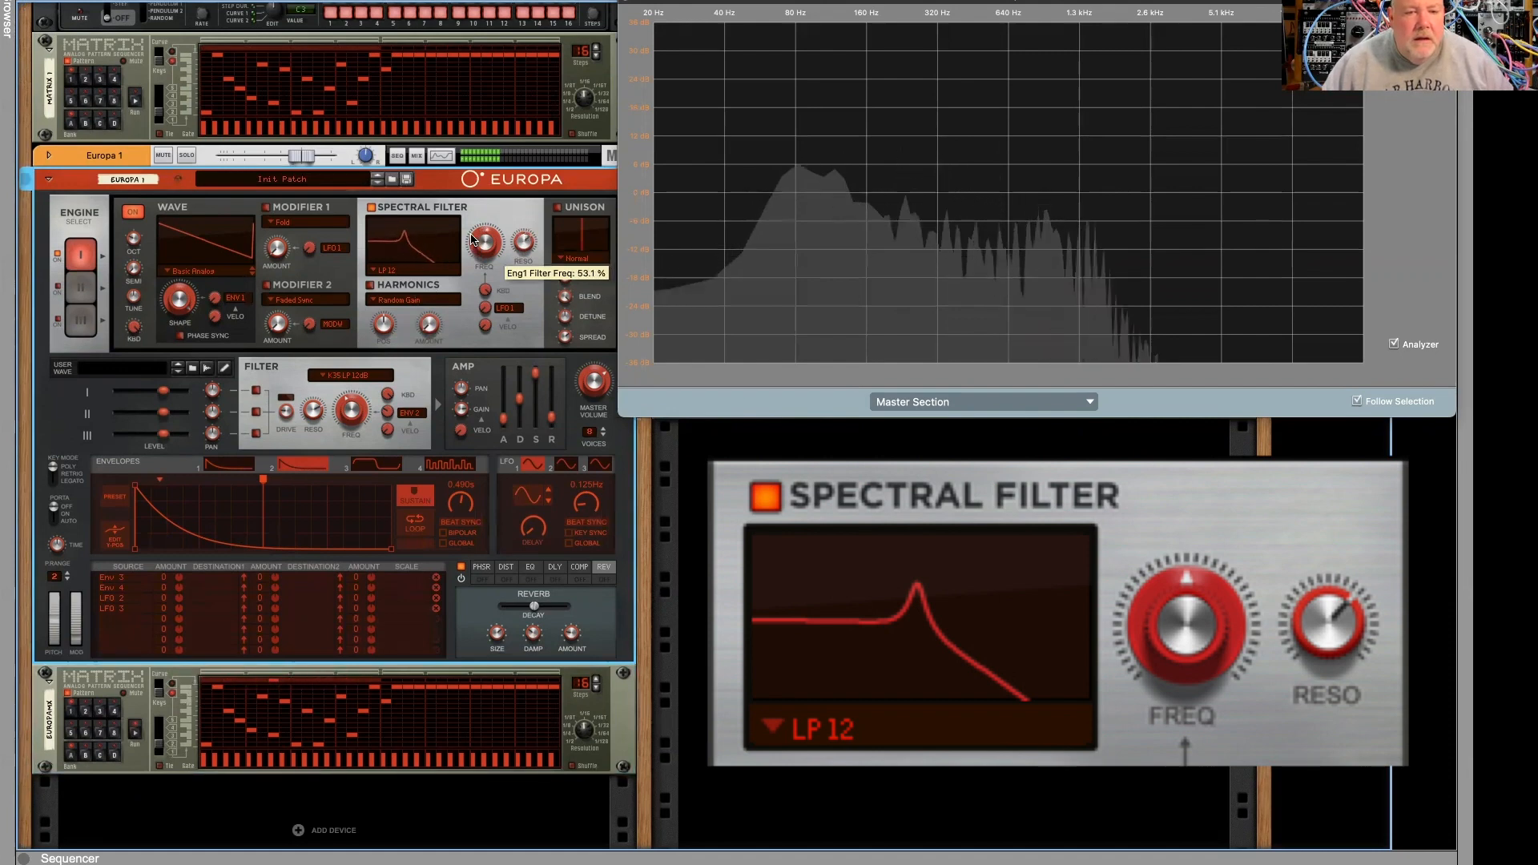
{"action": "left_click_drag", "start_coordinate": [471, 234], "coordinate": [432, 289]}
- Switch Engine 1's spectral filter to LP 24, sweep its frequency across the spectrum and vary its resonance
{"action": "left_click", "coordinate": [395, 274]}
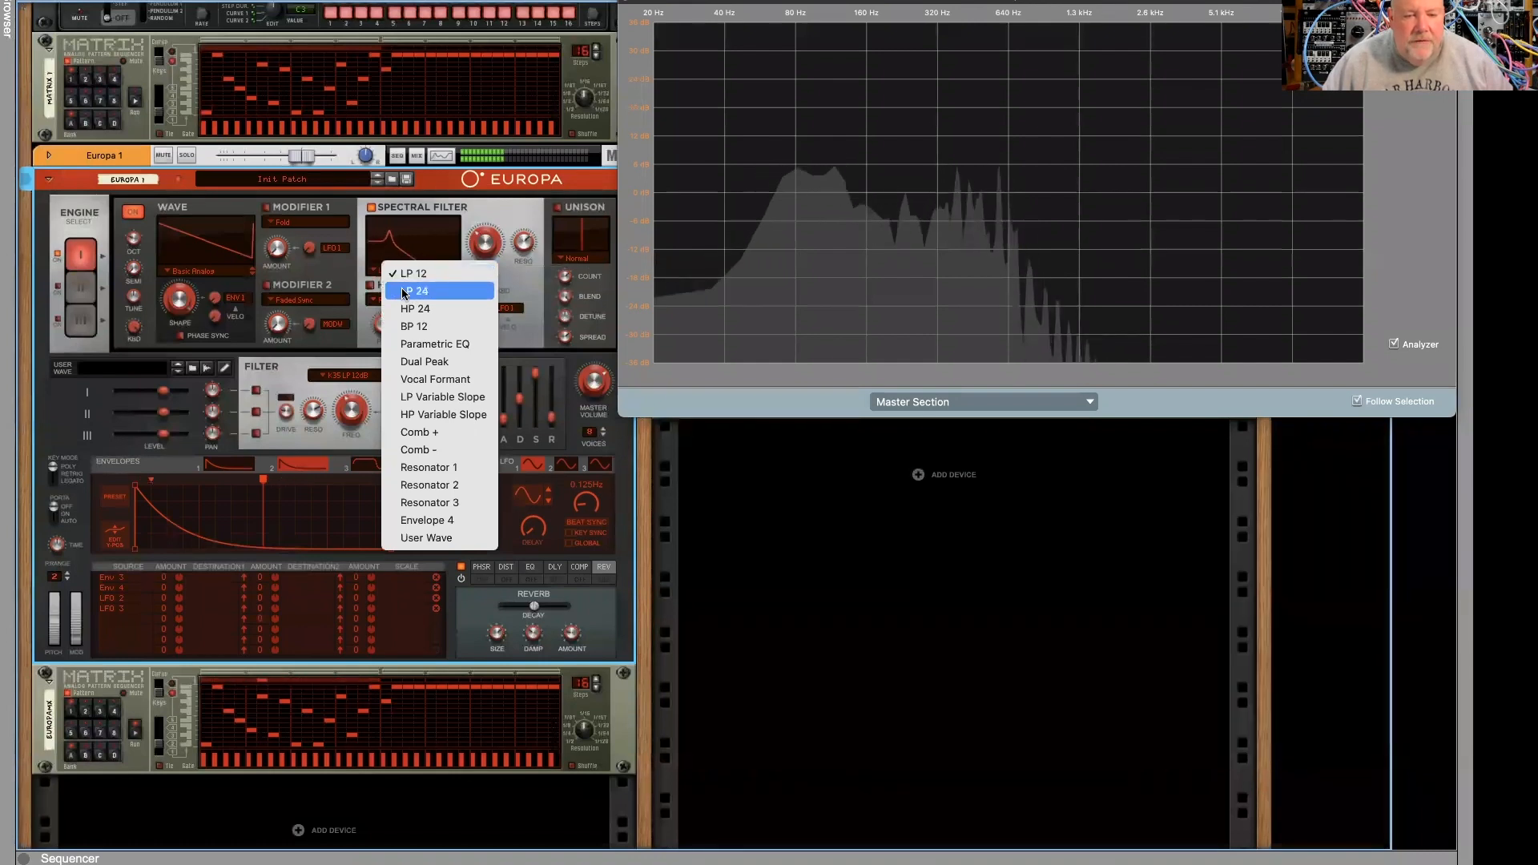
{"action": "left_click", "coordinate": [466, 274]}
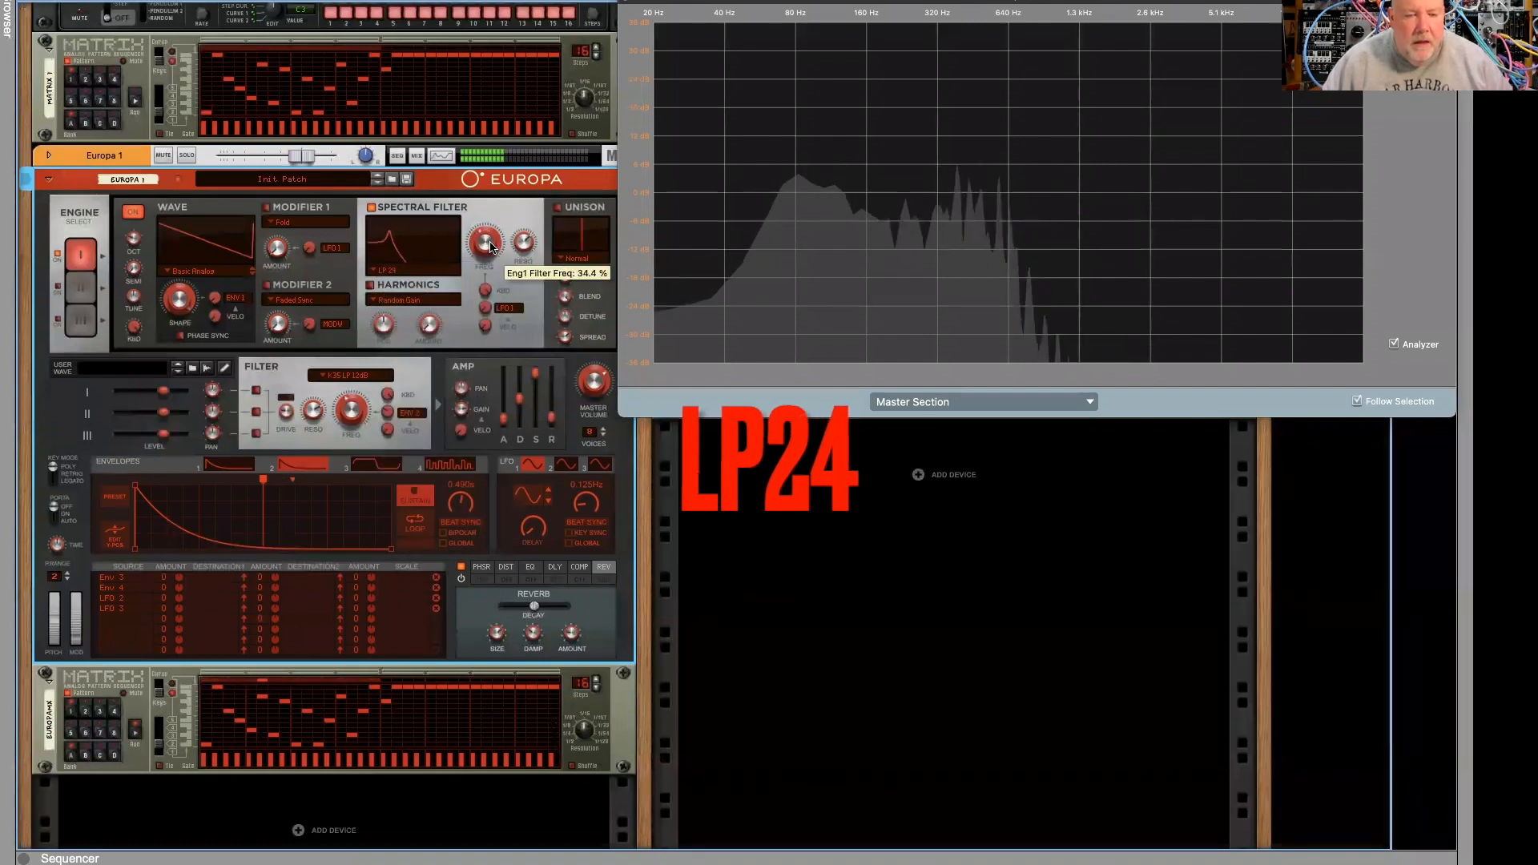
{"action": "mouse_move", "coordinate": [490, 243]}
{"action": "left_mouse_down"}
{"action": "mouse_move", "coordinate": [489, 229]}
{"action": "mouse_move", "coordinate": [485, 249]}
{"action": "left_mouse_up"}
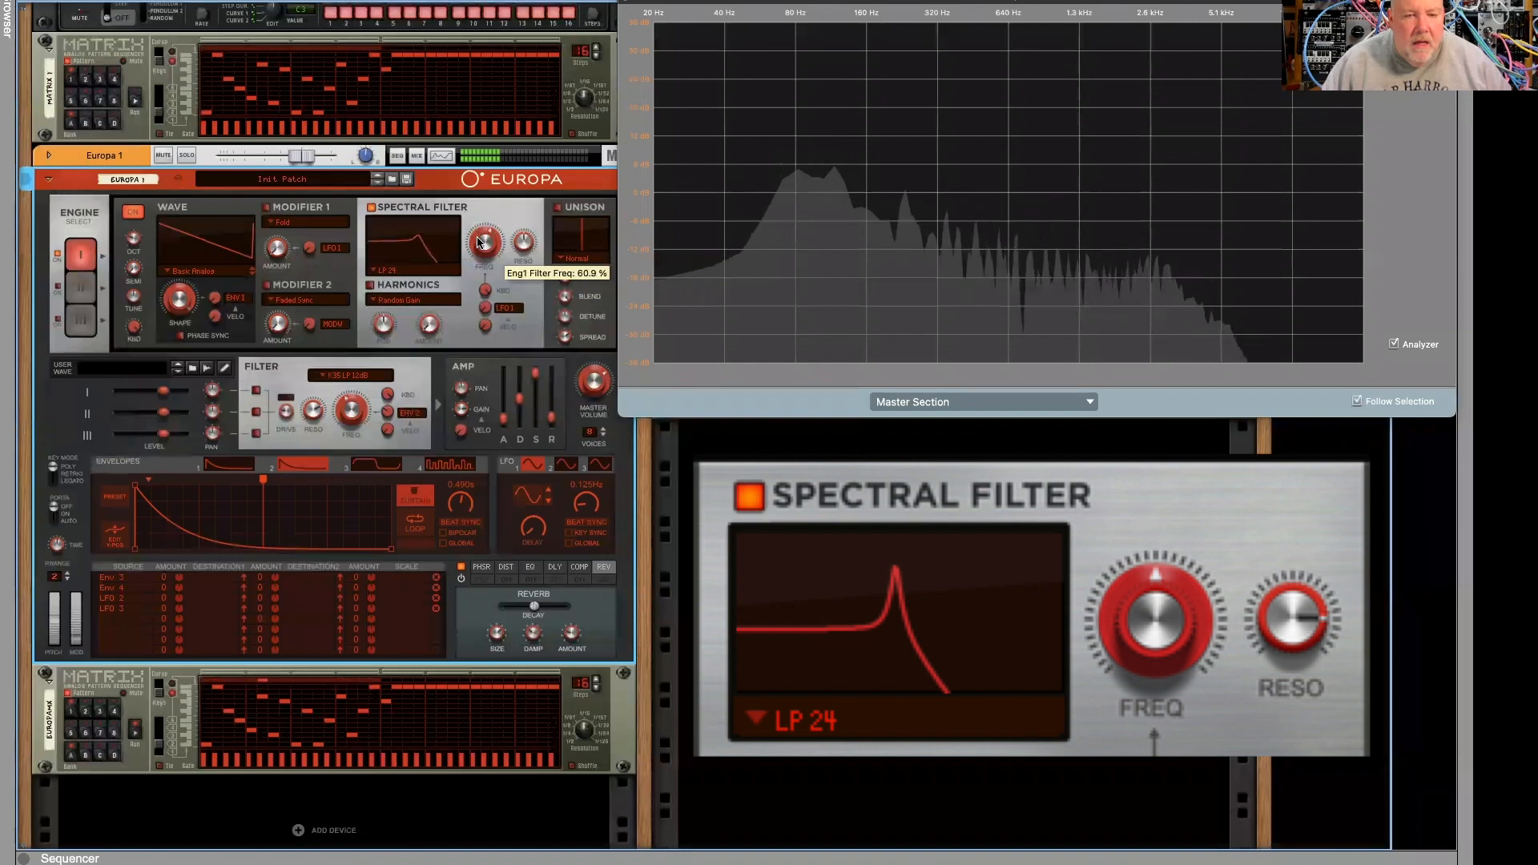
{"action": "left_click_drag", "start_coordinate": [476, 243], "coordinate": [521, 261]}
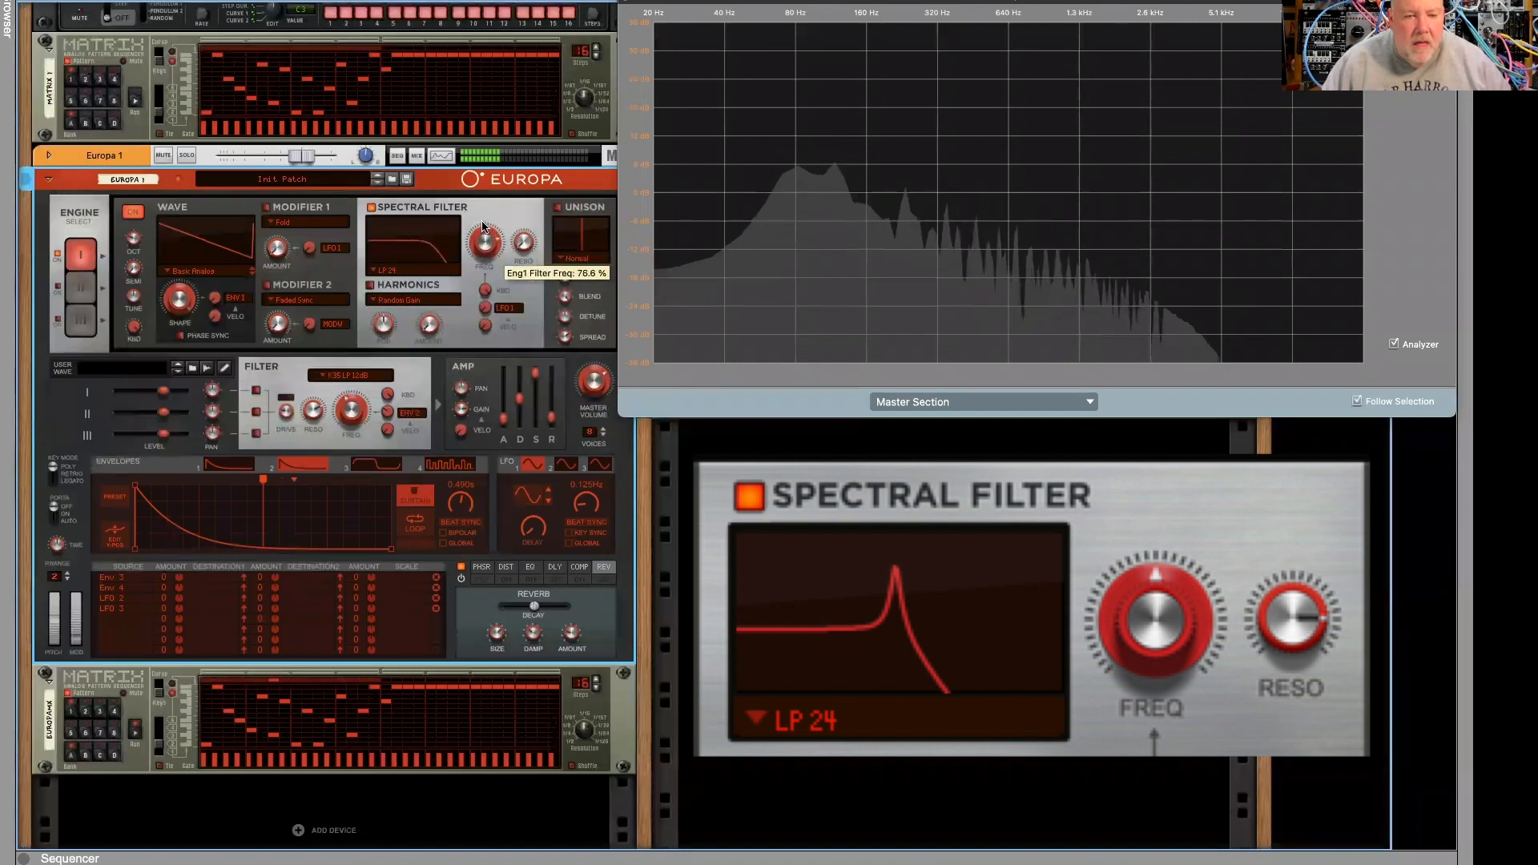
{"action": "left_click_drag", "start_coordinate": [483, 214], "coordinate": [483, 234]}
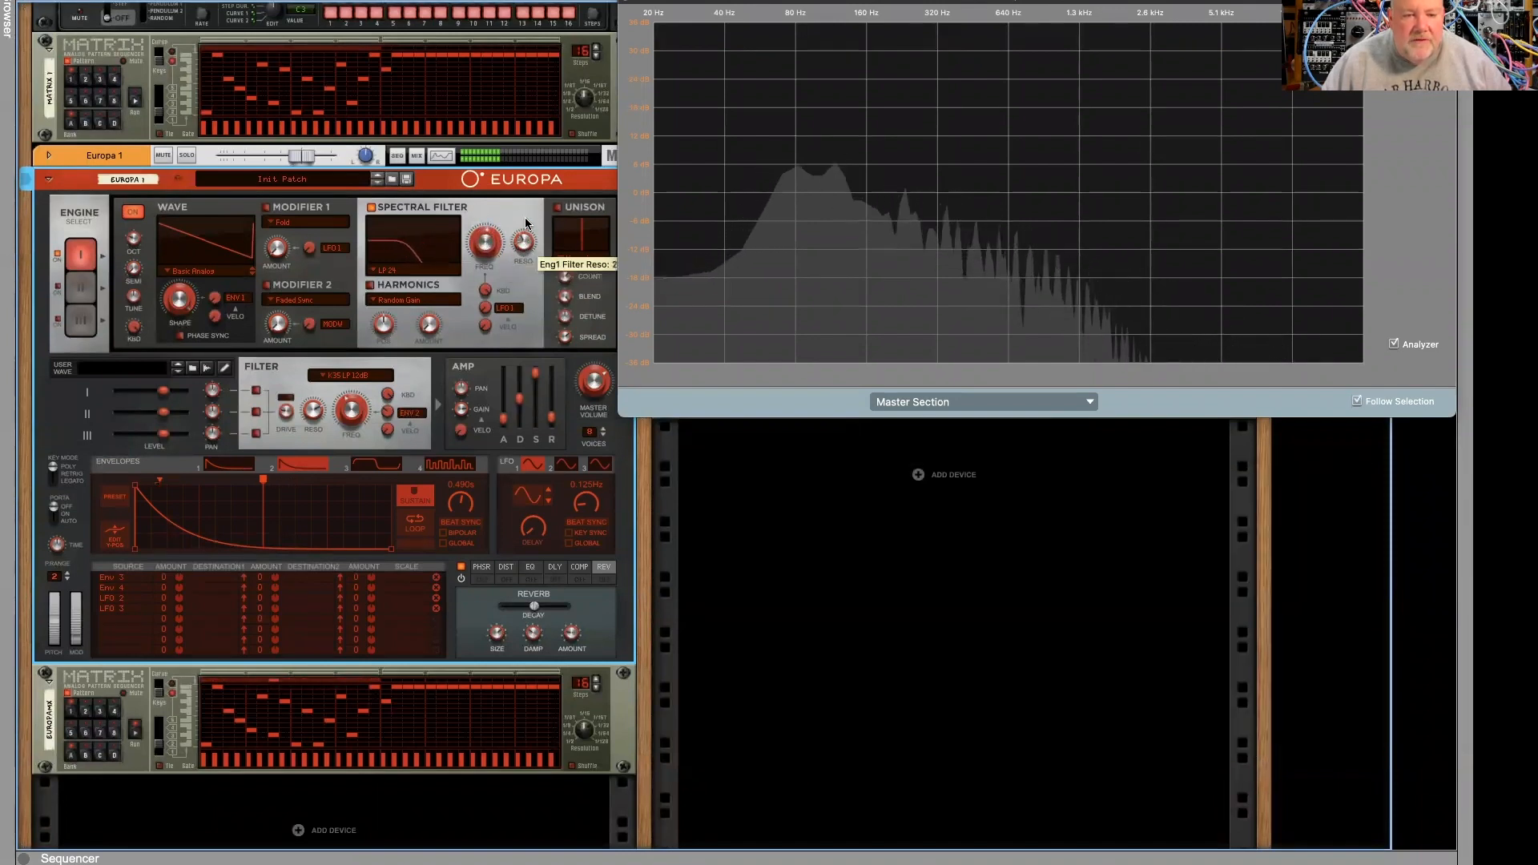
- Change the spectral filter type to HP 24, raise its resonance and sweep its frequency down and up
{"action": "left_click", "coordinate": [396, 270]}
{"action": "left_click", "coordinate": [401, 309]}
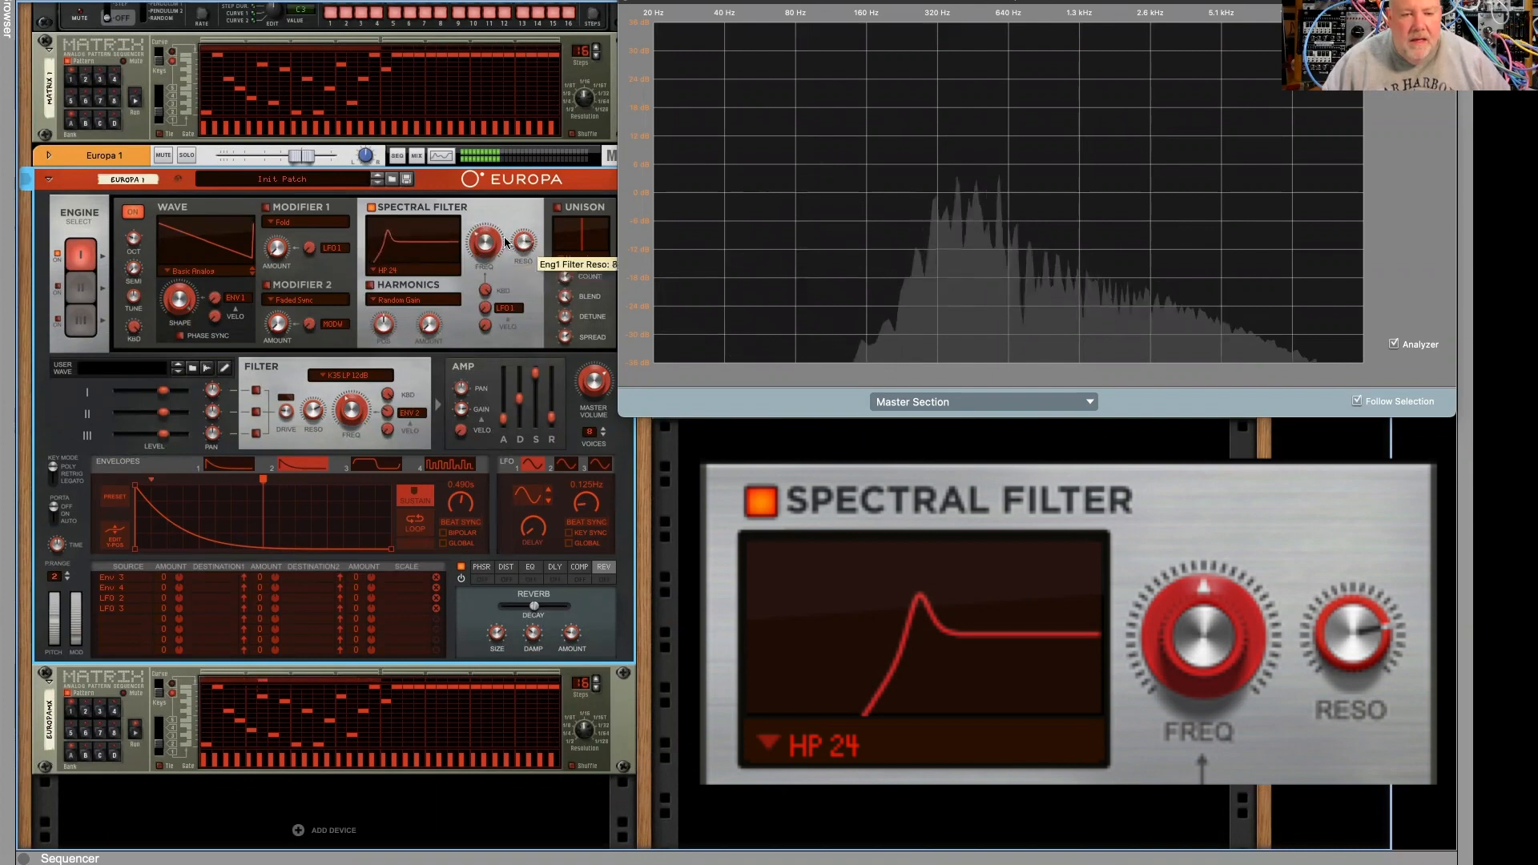
{"action": "left_click_drag", "start_coordinate": [488, 246], "coordinate": [487, 251]}
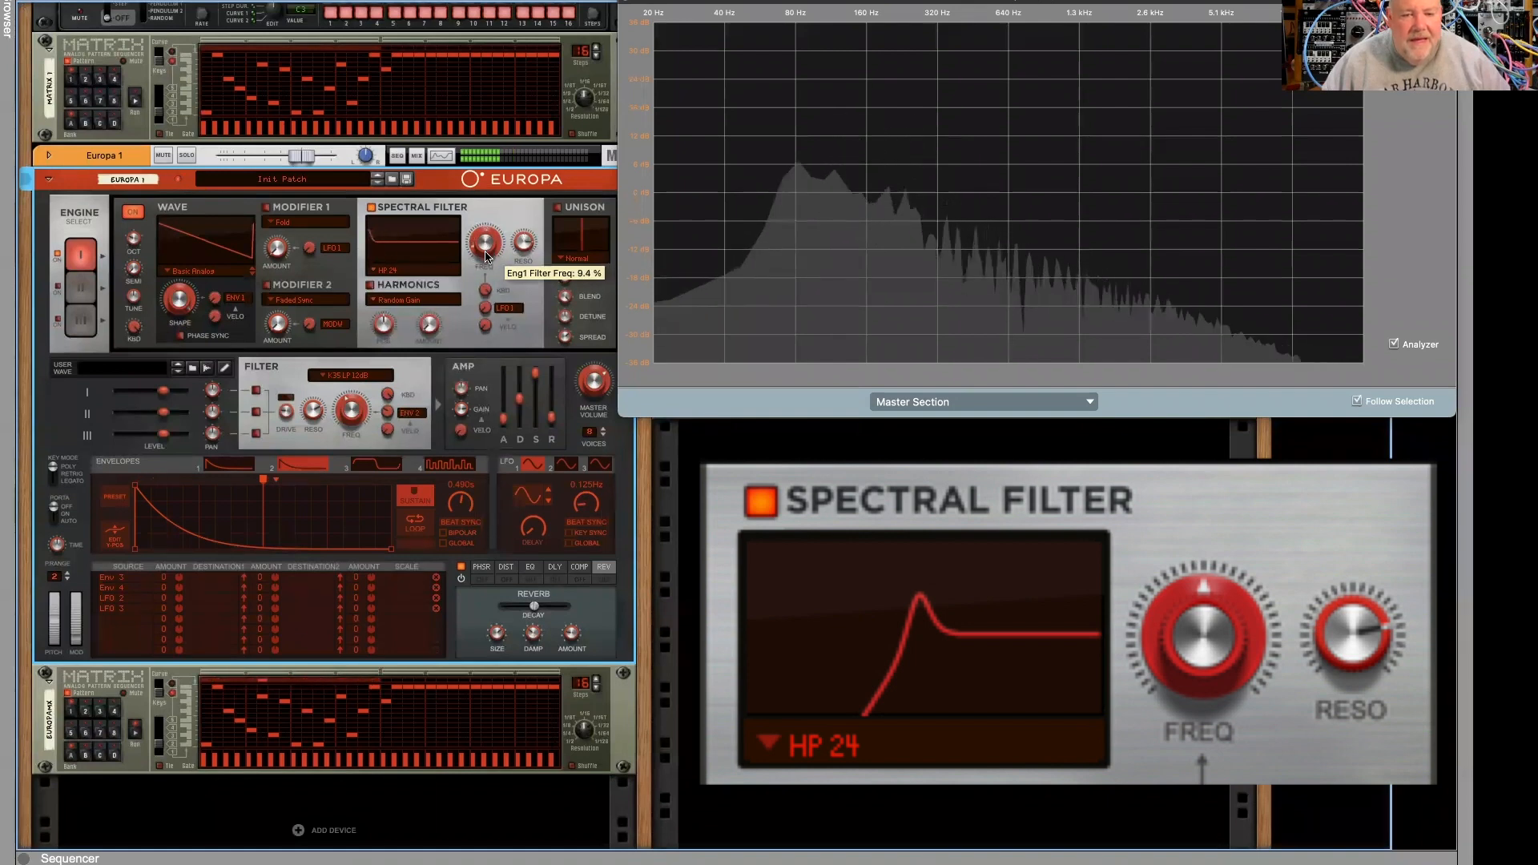
{"action": "mouse_move", "coordinate": [487, 254]}
{"action": "left_mouse_down"}
{"action": "mouse_move", "coordinate": [487, 213]}
{"action": "mouse_move", "coordinate": [483, 257]}
{"action": "left_mouse_up"}
- Change the spectral filter type to BP 12 and sweep its frequency, ending at about 39%
{"action": "left_click", "coordinate": [416, 277]}
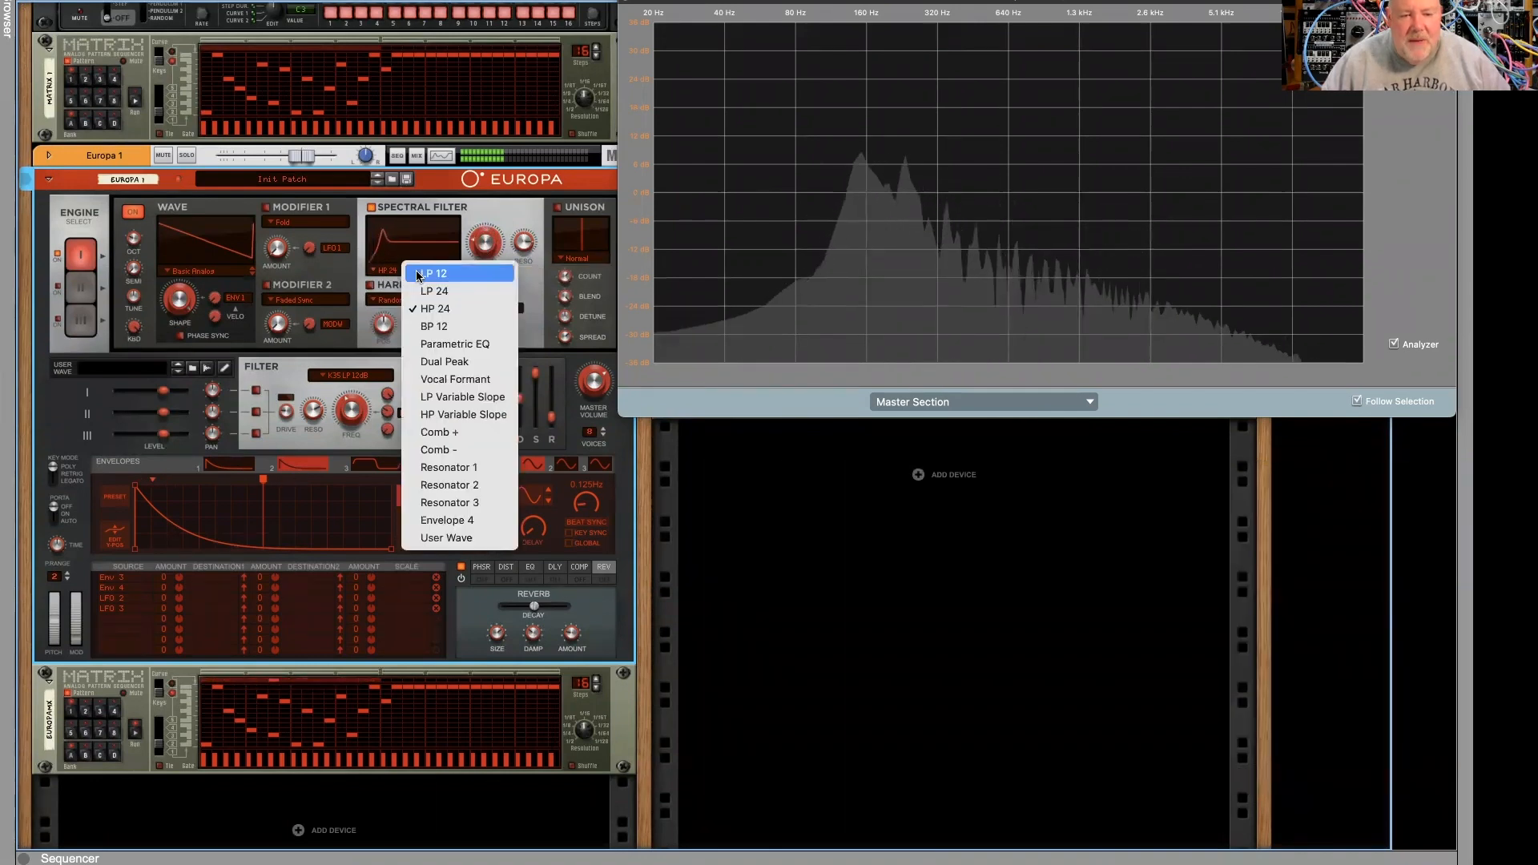
{"action": "left_click", "coordinate": [449, 329]}
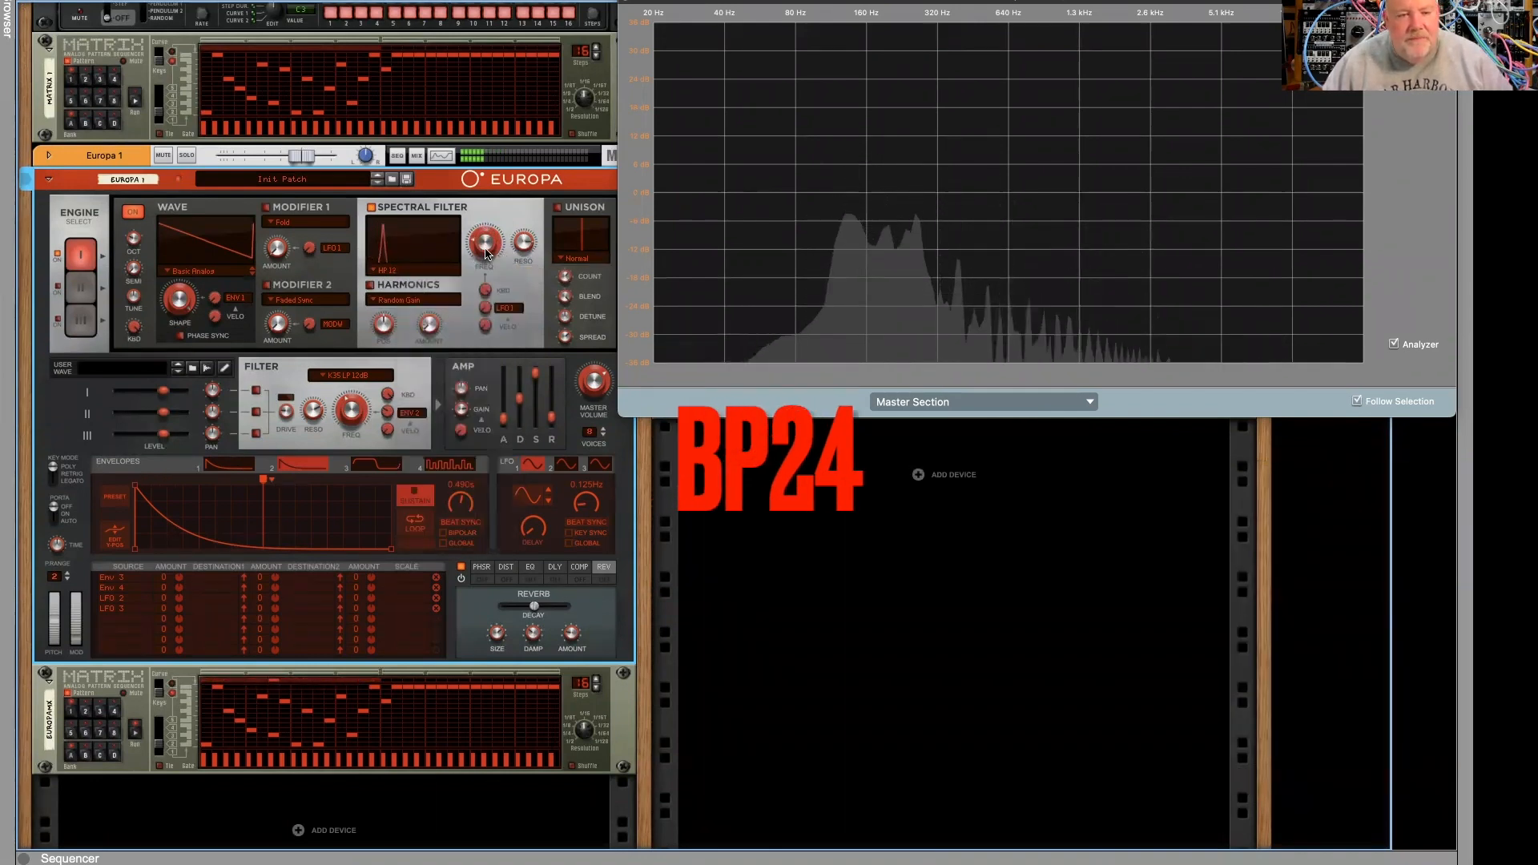
{"action": "left_click_drag", "start_coordinate": [521, 261], "coordinate": [475, 261]}
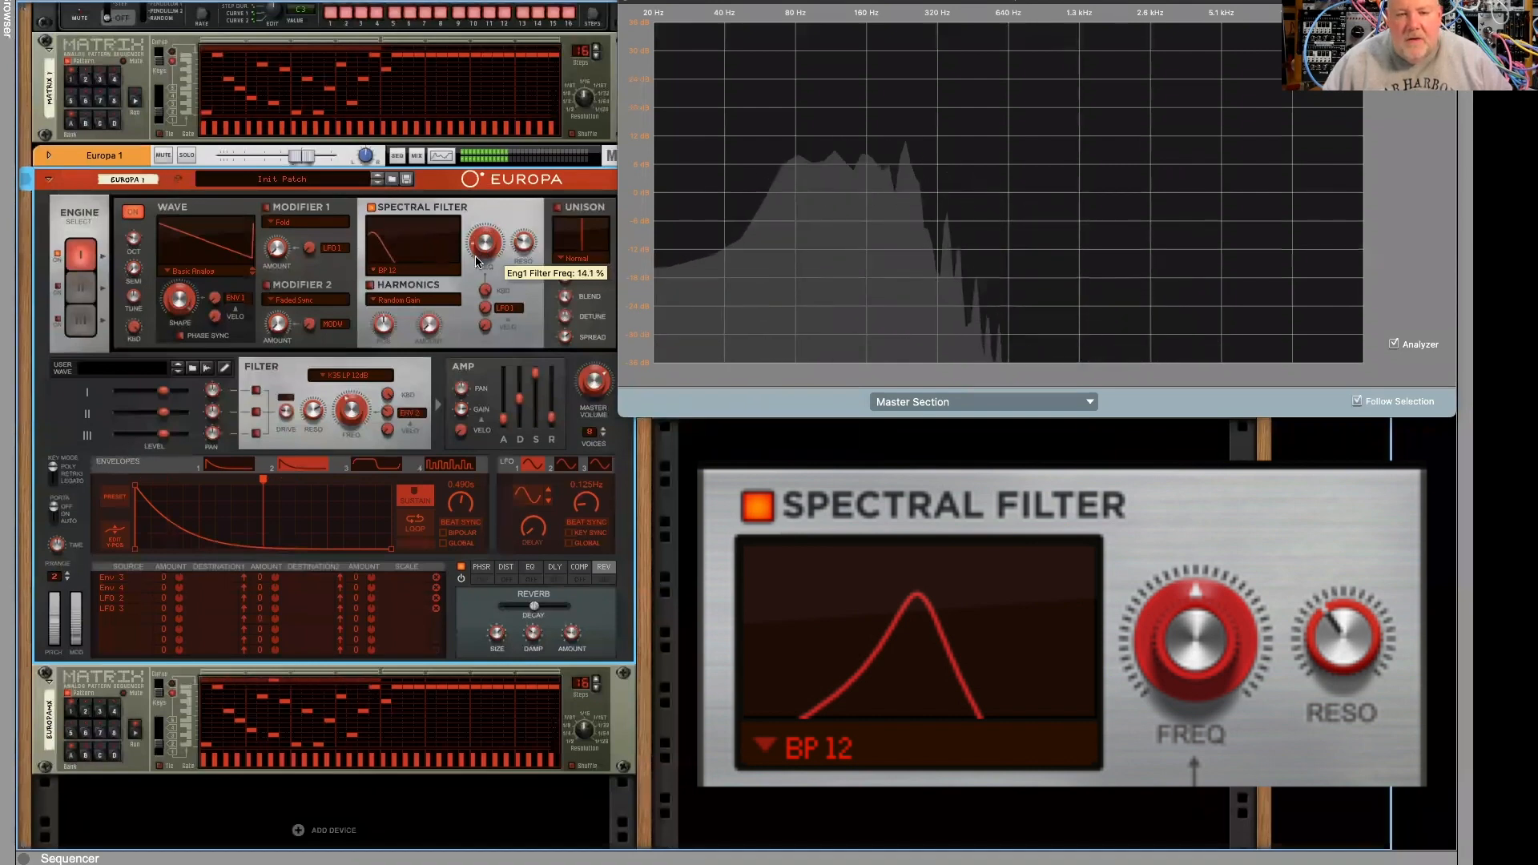
{"action": "left_click_drag", "start_coordinate": [477, 261], "coordinate": [481, 249]}
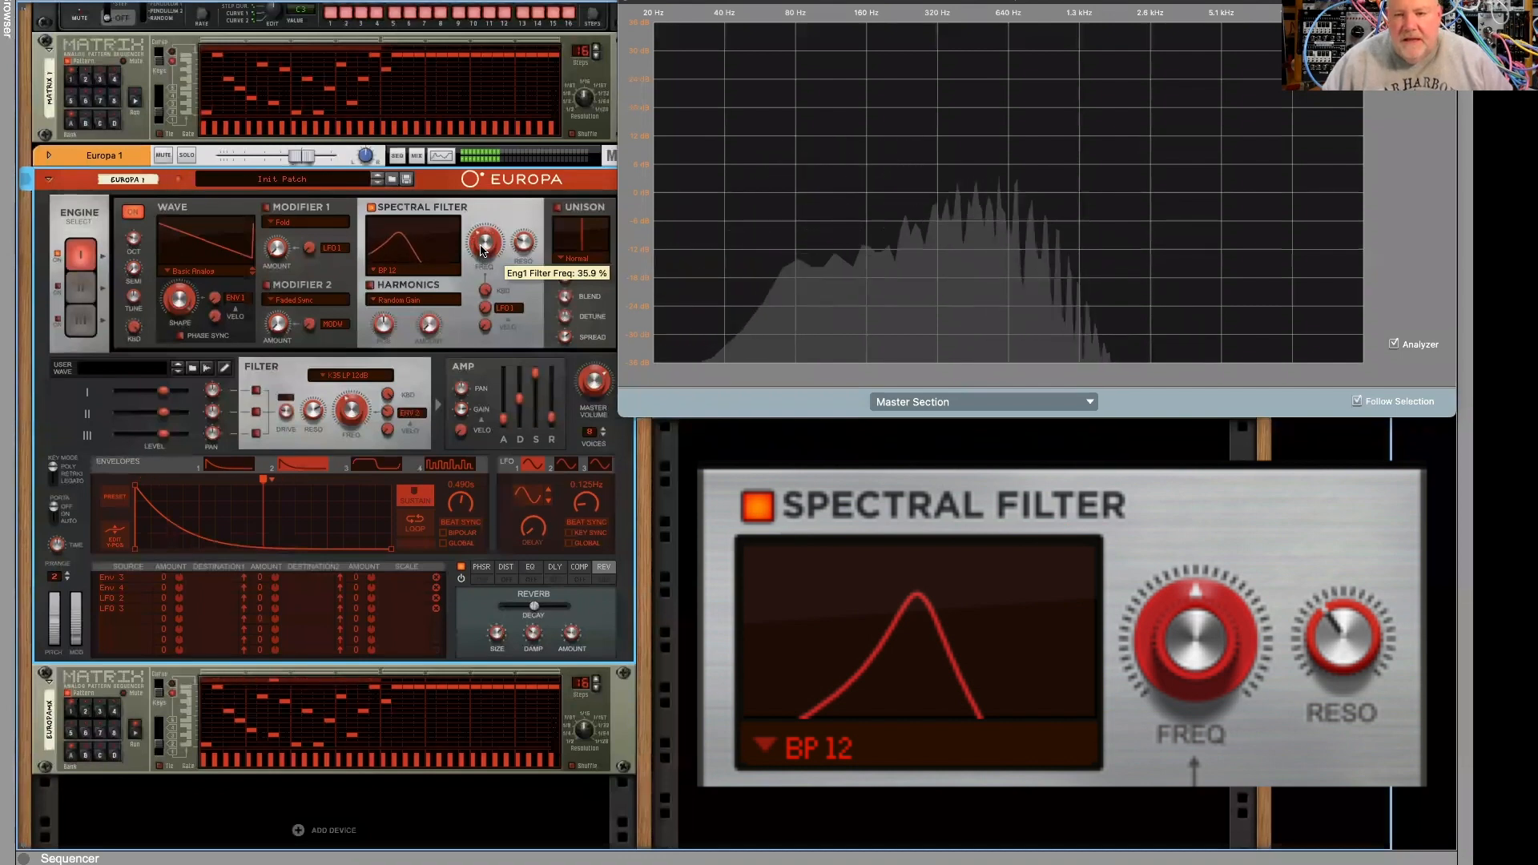
{"action": "mouse_move", "coordinate": [481, 250]}
{"action": "left_mouse_down"}
{"action": "mouse_move", "coordinate": [481, 230]}
{"action": "mouse_move", "coordinate": [480, 248]}
{"action": "left_mouse_up"}
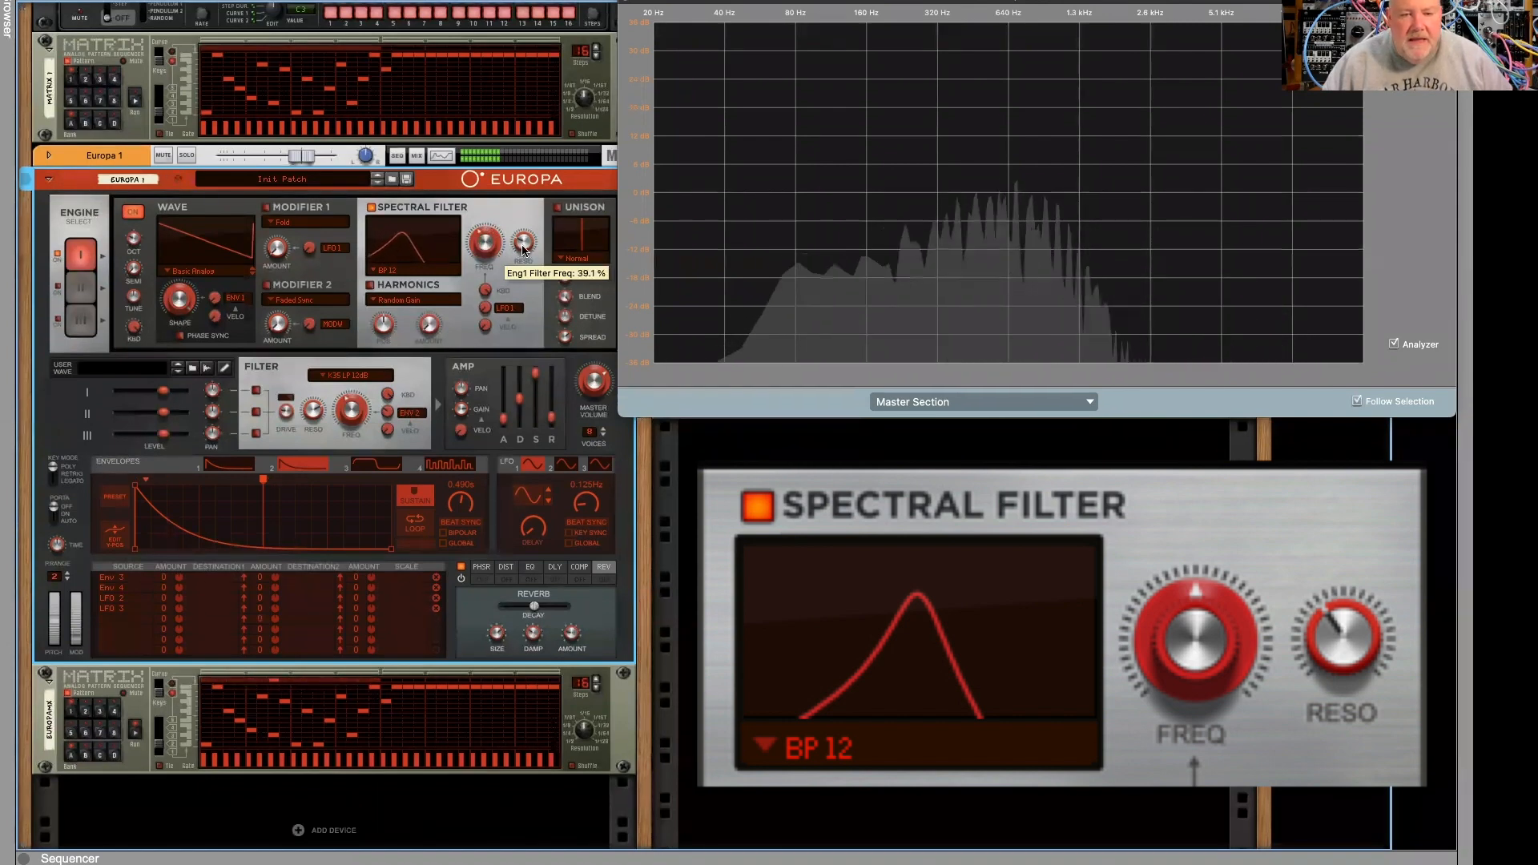
- Raise the BP 12 filter's resonance to narrow the band, lower it again, and raise the frequency
{"action": "left_click_drag", "start_coordinate": [527, 239], "coordinate": [527, 235]}
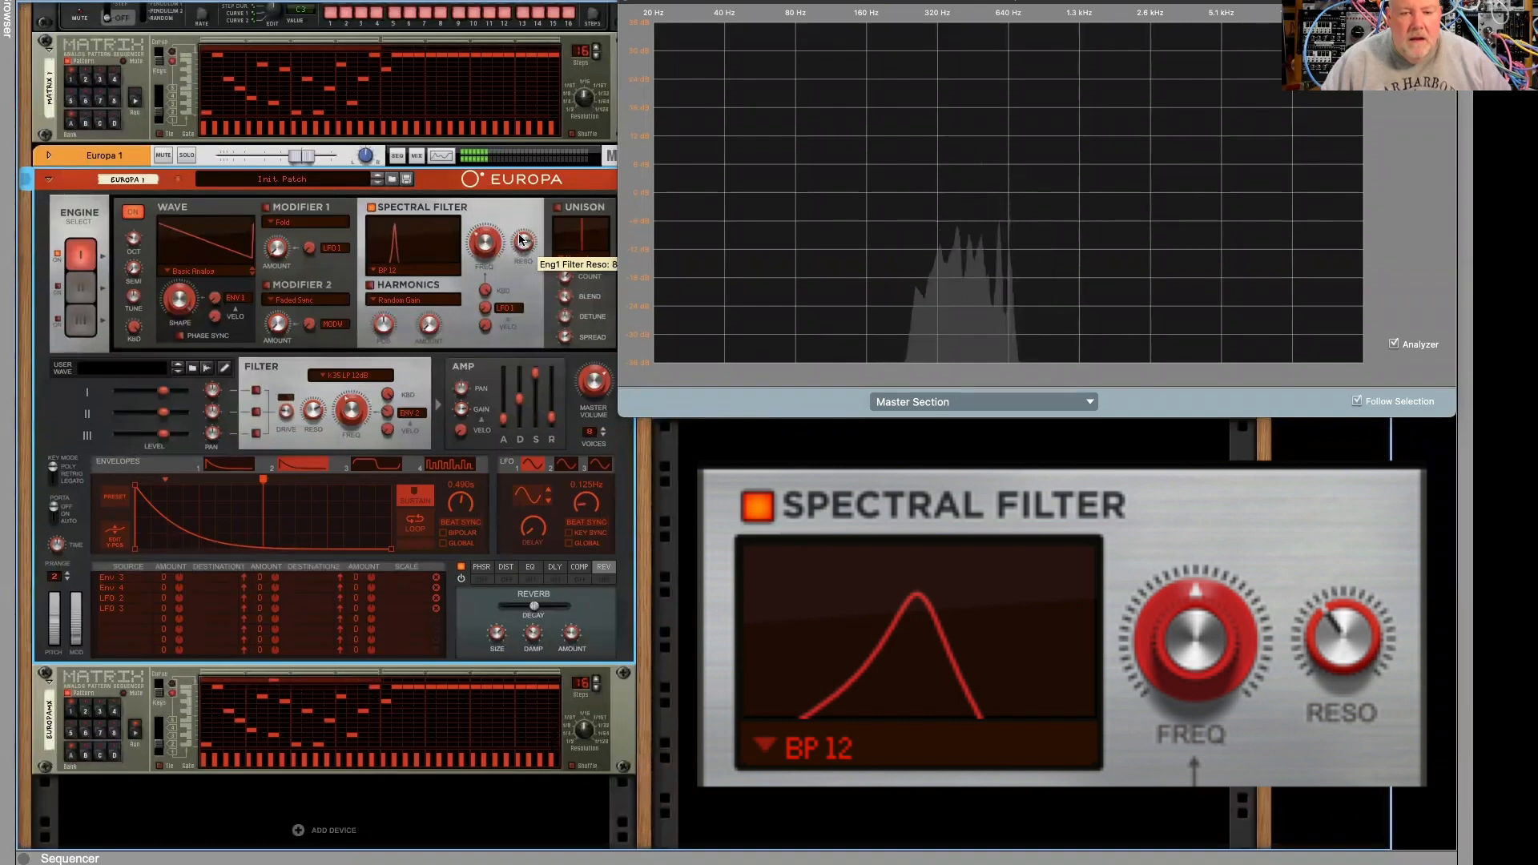
{"action": "left_click_drag", "start_coordinate": [520, 242], "coordinate": [518, 250]}
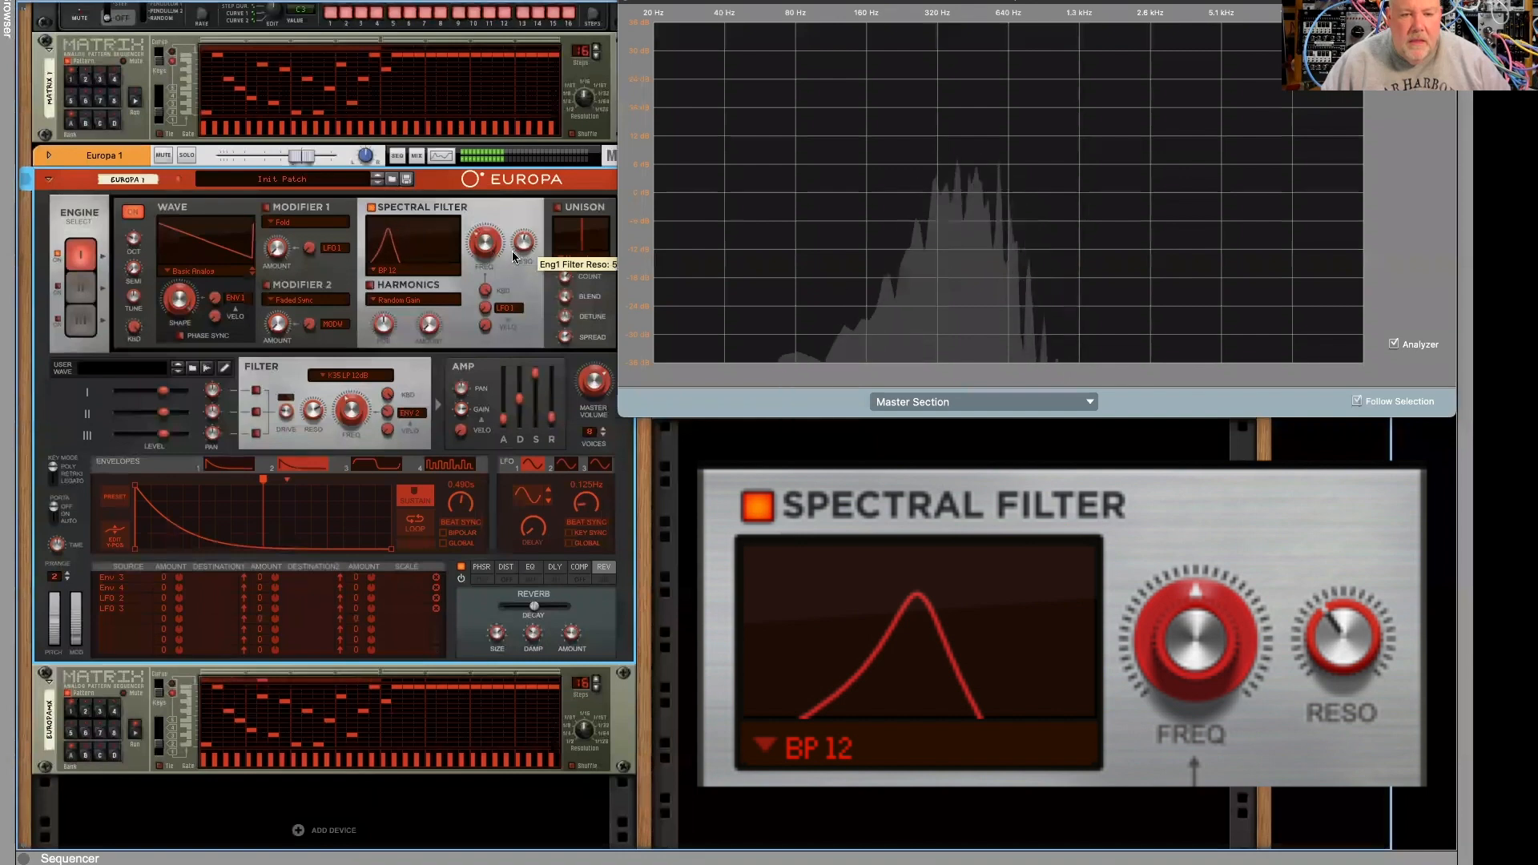
{"action": "left_click_drag", "start_coordinate": [489, 250], "coordinate": [492, 248]}
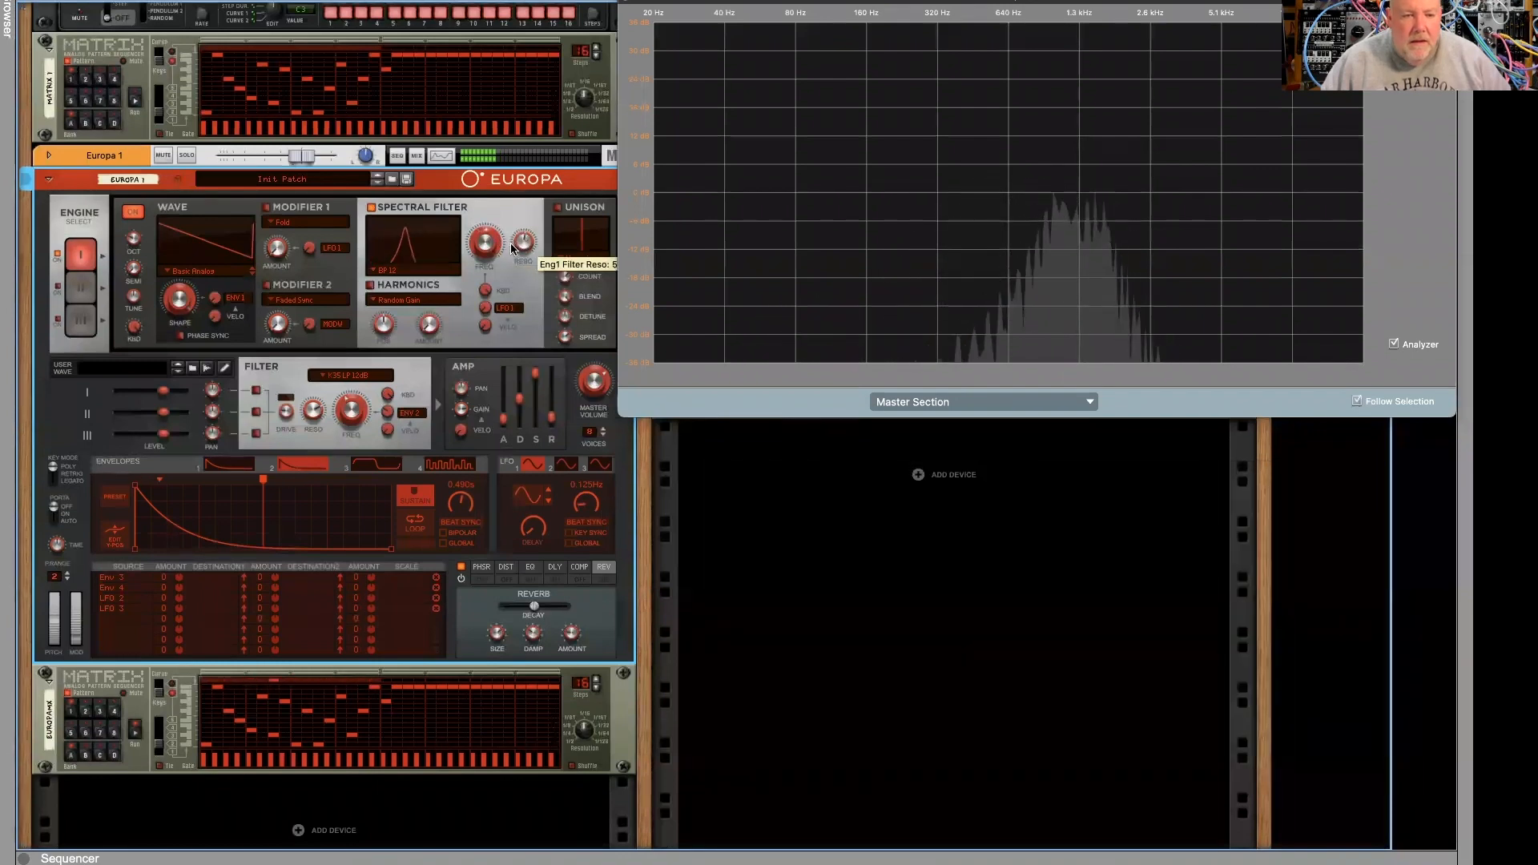
- Switch the spectral filter to Parametric EQ and vary its resonance and frequency to move a boost and a cut through the spectrum
{"action": "left_click", "coordinate": [399, 271]}
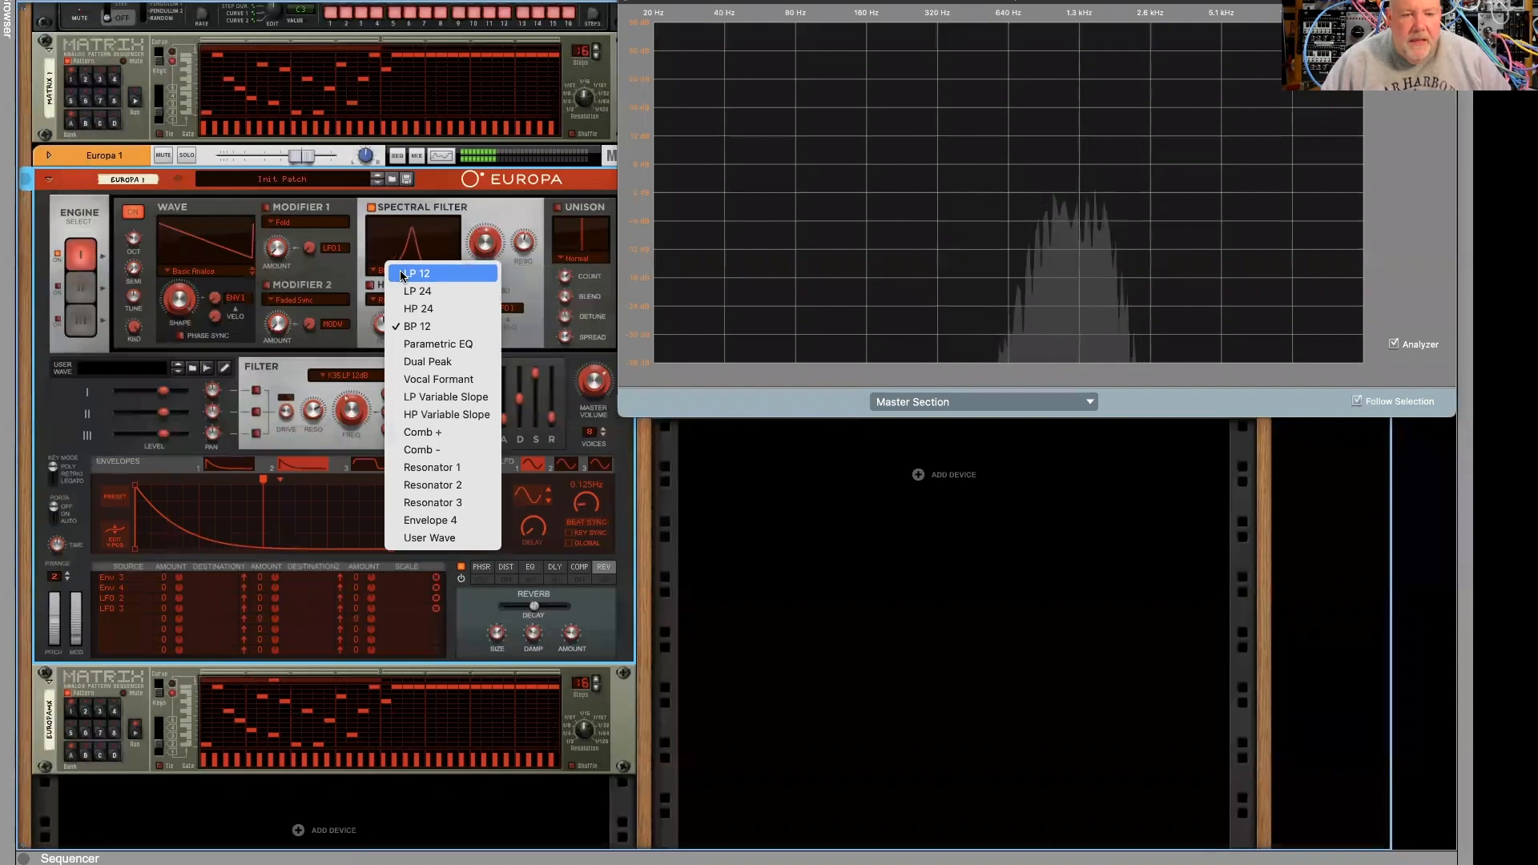
{"action": "left_click", "coordinate": [414, 346]}
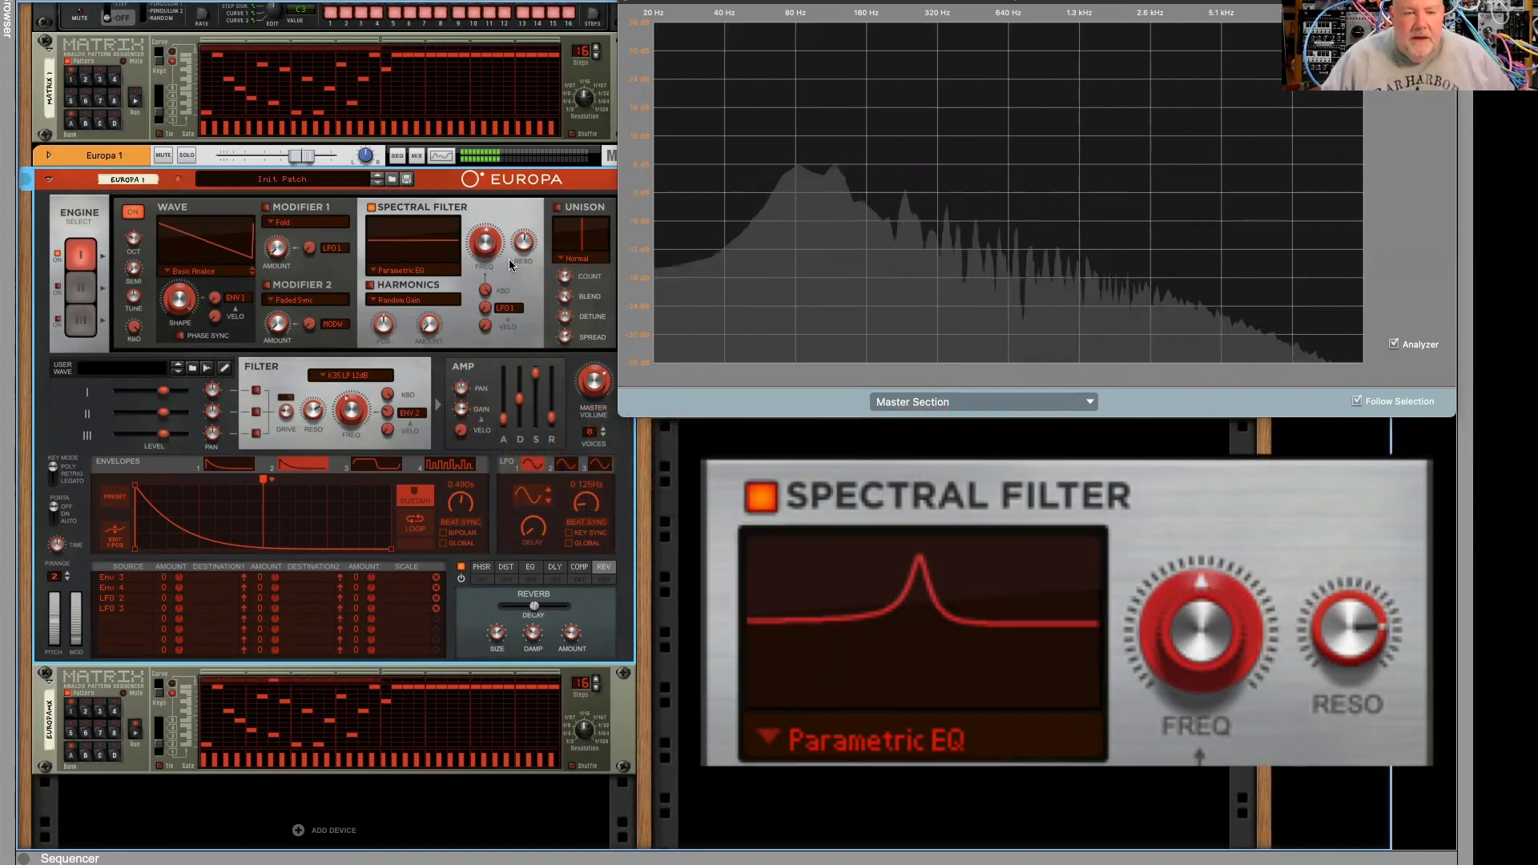
{"action": "mouse_move", "coordinate": [522, 251]}
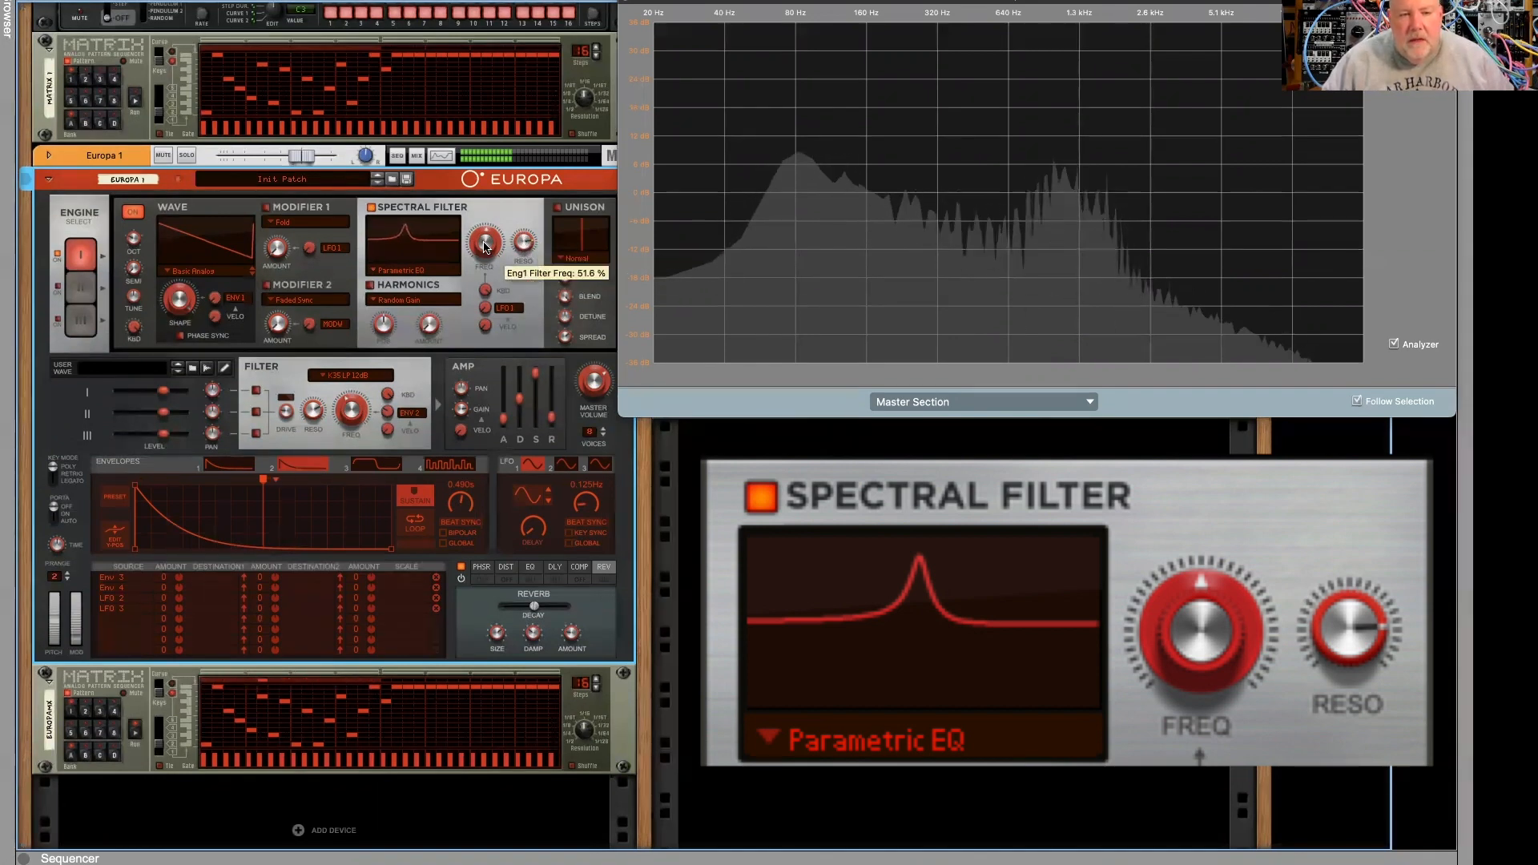
{"action": "left_click_drag", "start_coordinate": [486, 249], "coordinate": [523, 278]}
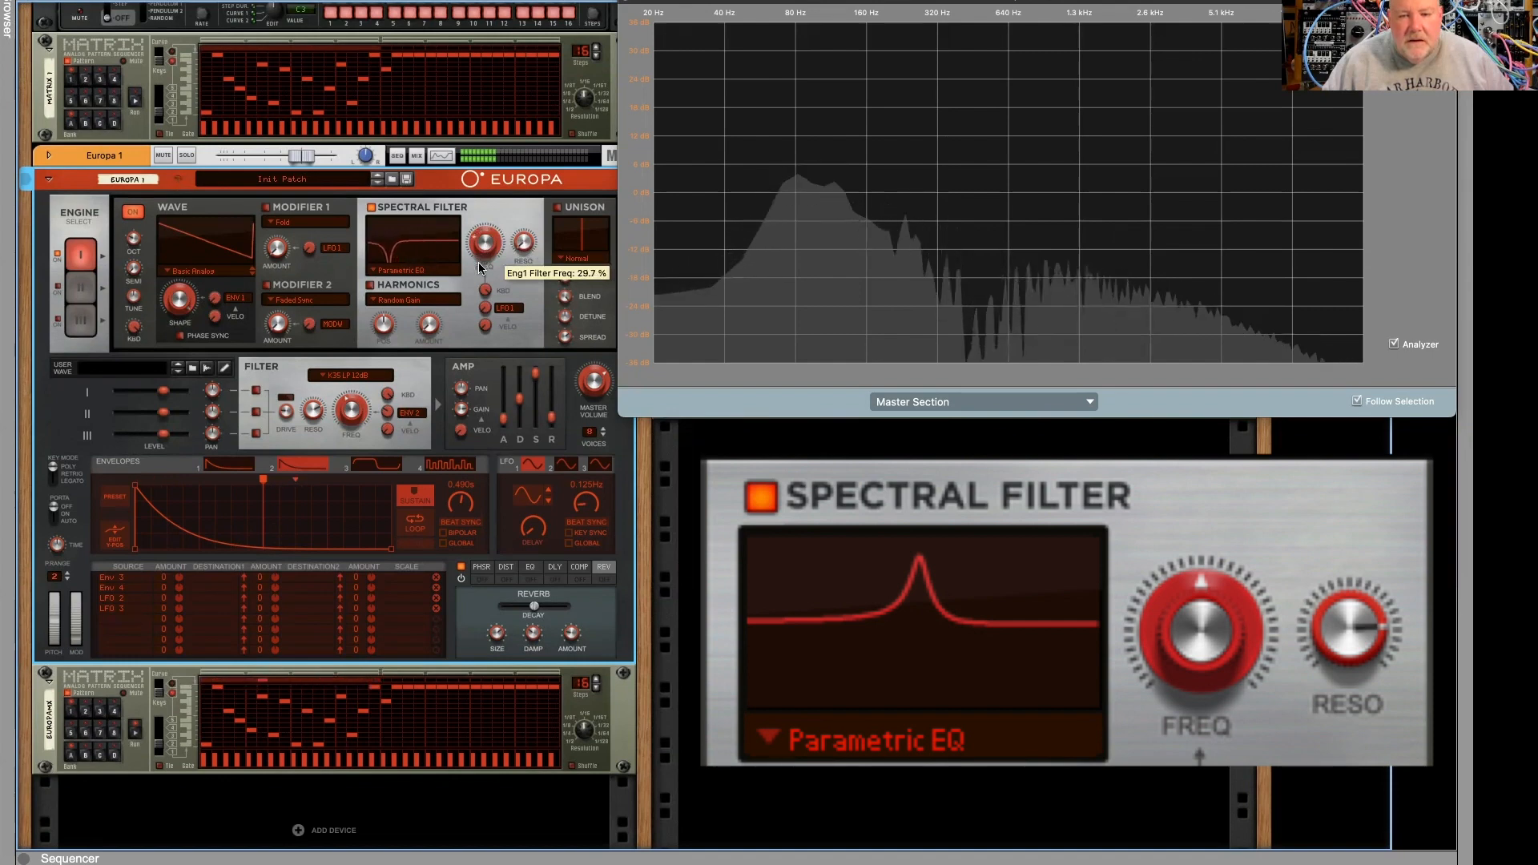
{"action": "left_click_drag", "start_coordinate": [478, 266], "coordinate": [480, 259]}
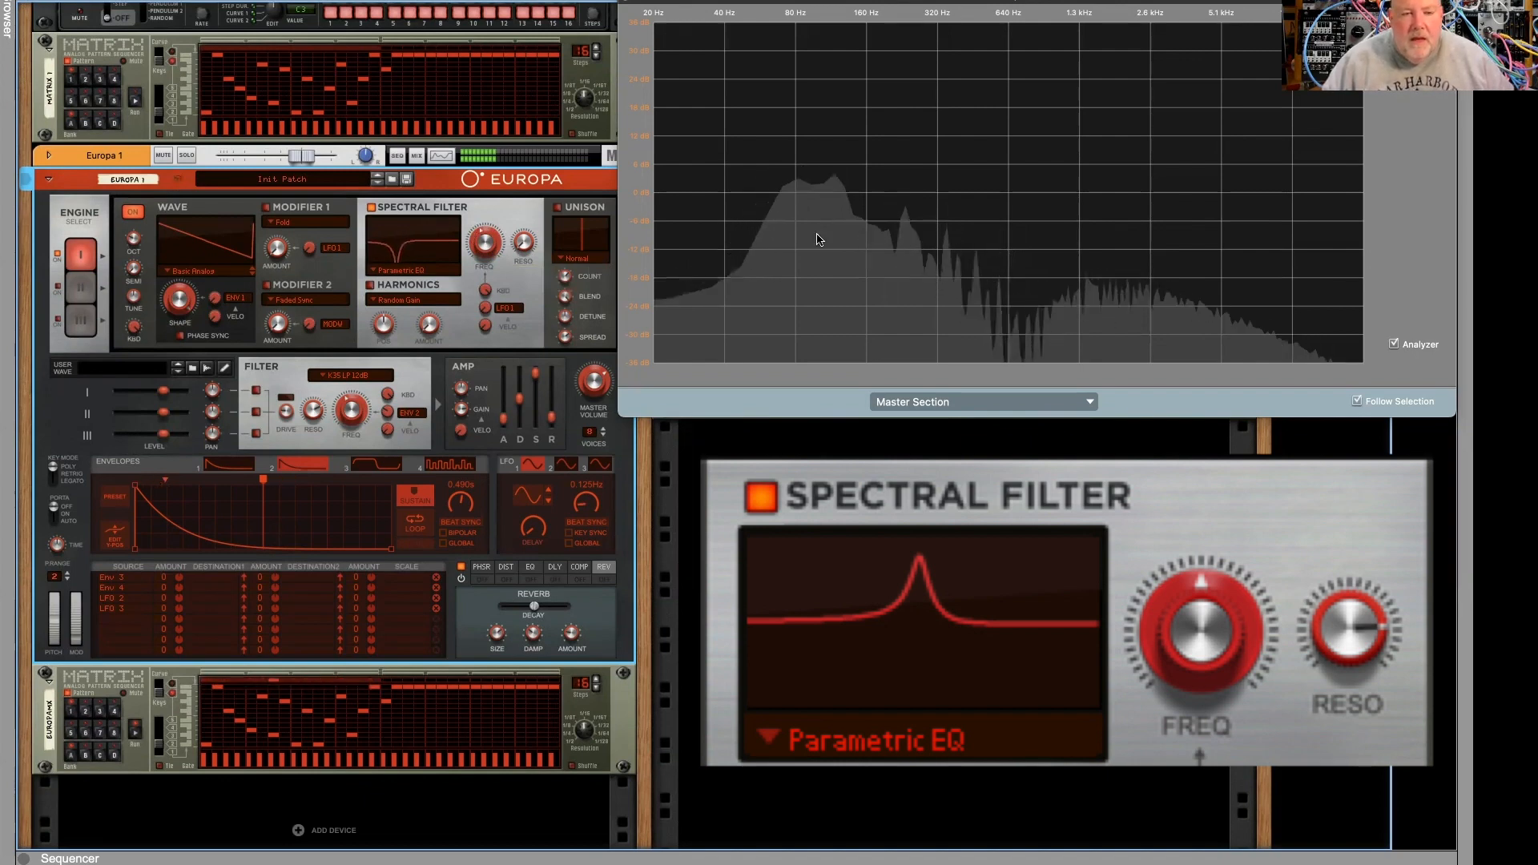
- Stop the pattern of the Matrix below Europa and raise the filter resonance until the Parametric EQ curve is flat
{"action": "left_click", "coordinate": [136, 732]}
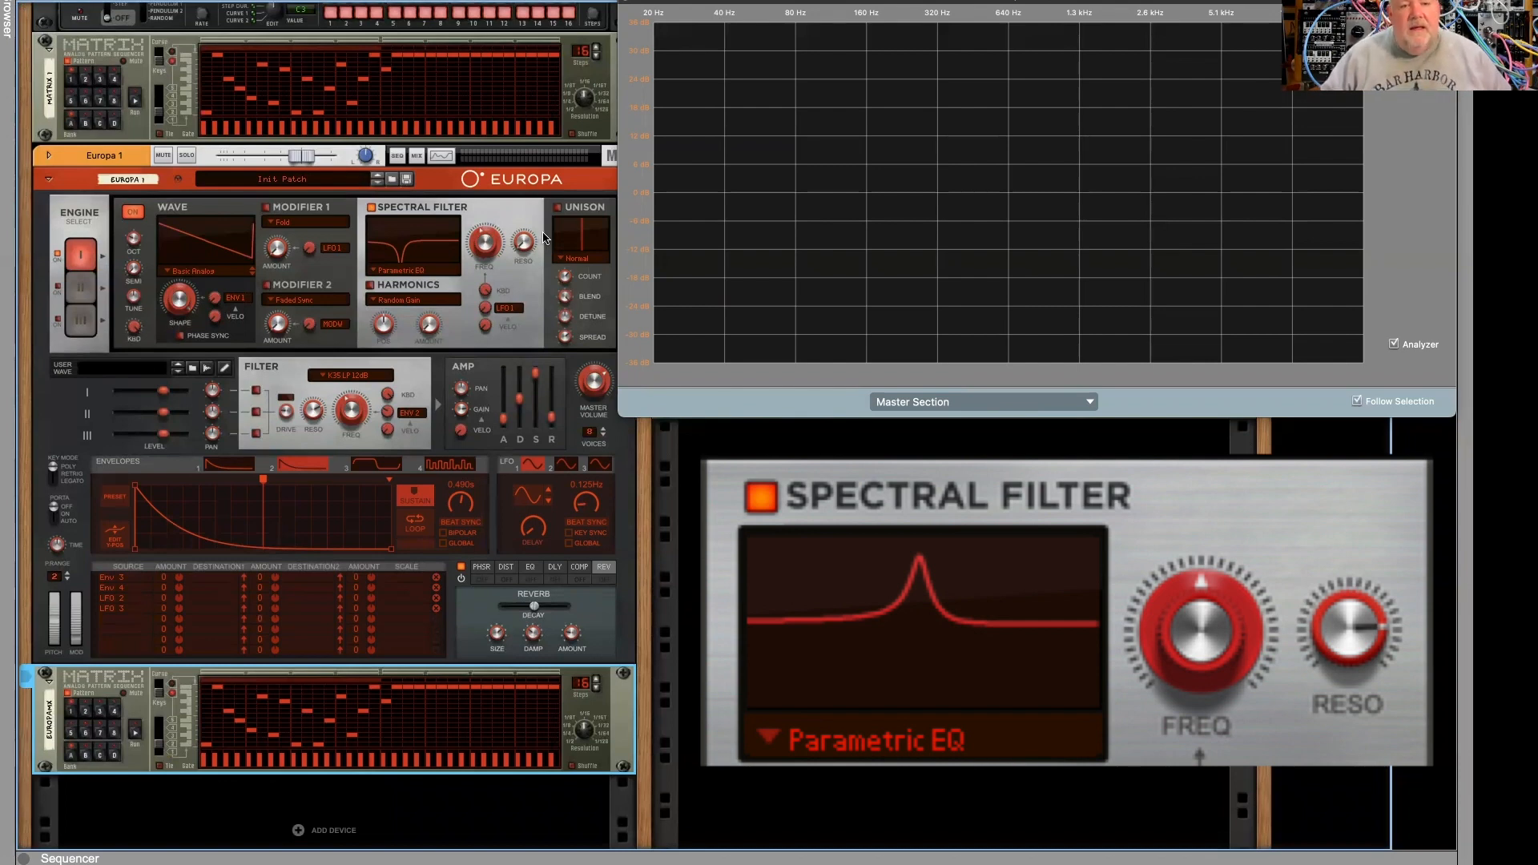
{"action": "left_click_drag", "start_coordinate": [524, 243], "coordinate": [526, 211]}
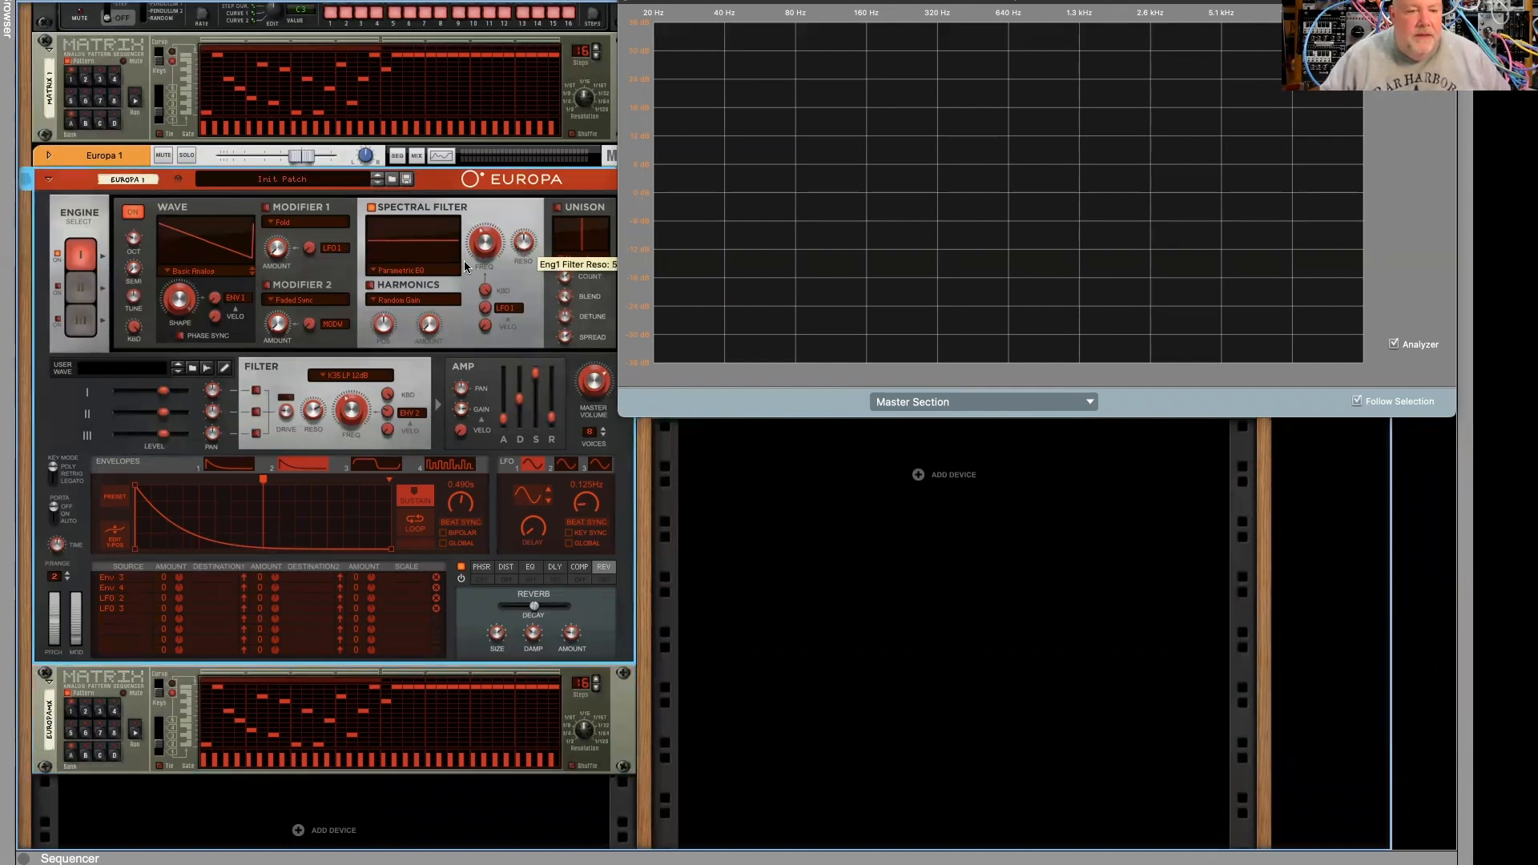
- Switch the spectral filter to Dual Peak and adjust its frequency and resonance to shift the two peaks and change their spacing
{"action": "left_click", "coordinate": [402, 276]}
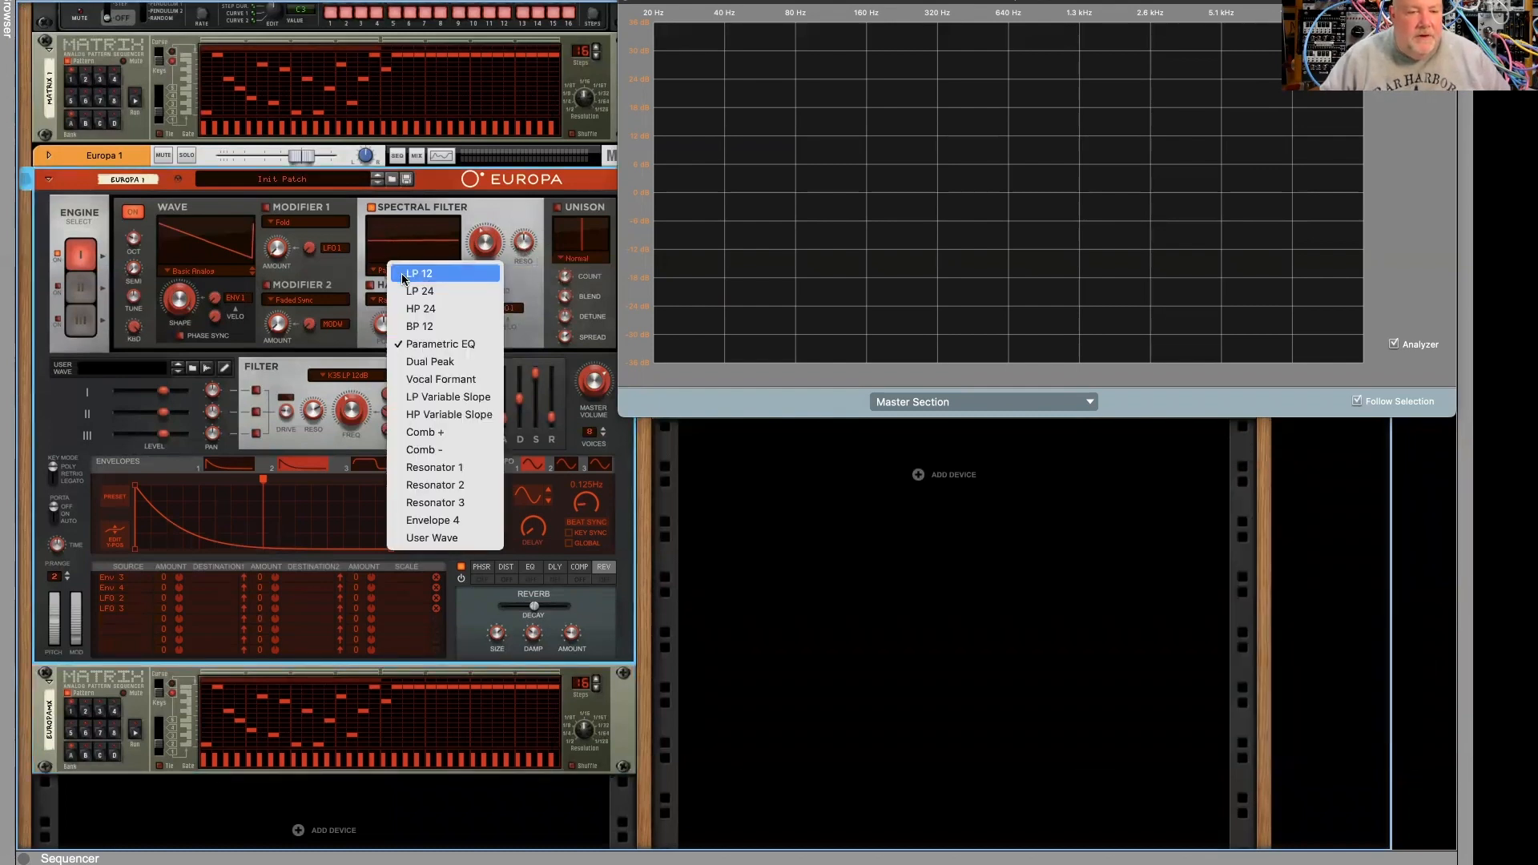
{"action": "left_click", "coordinate": [428, 368]}
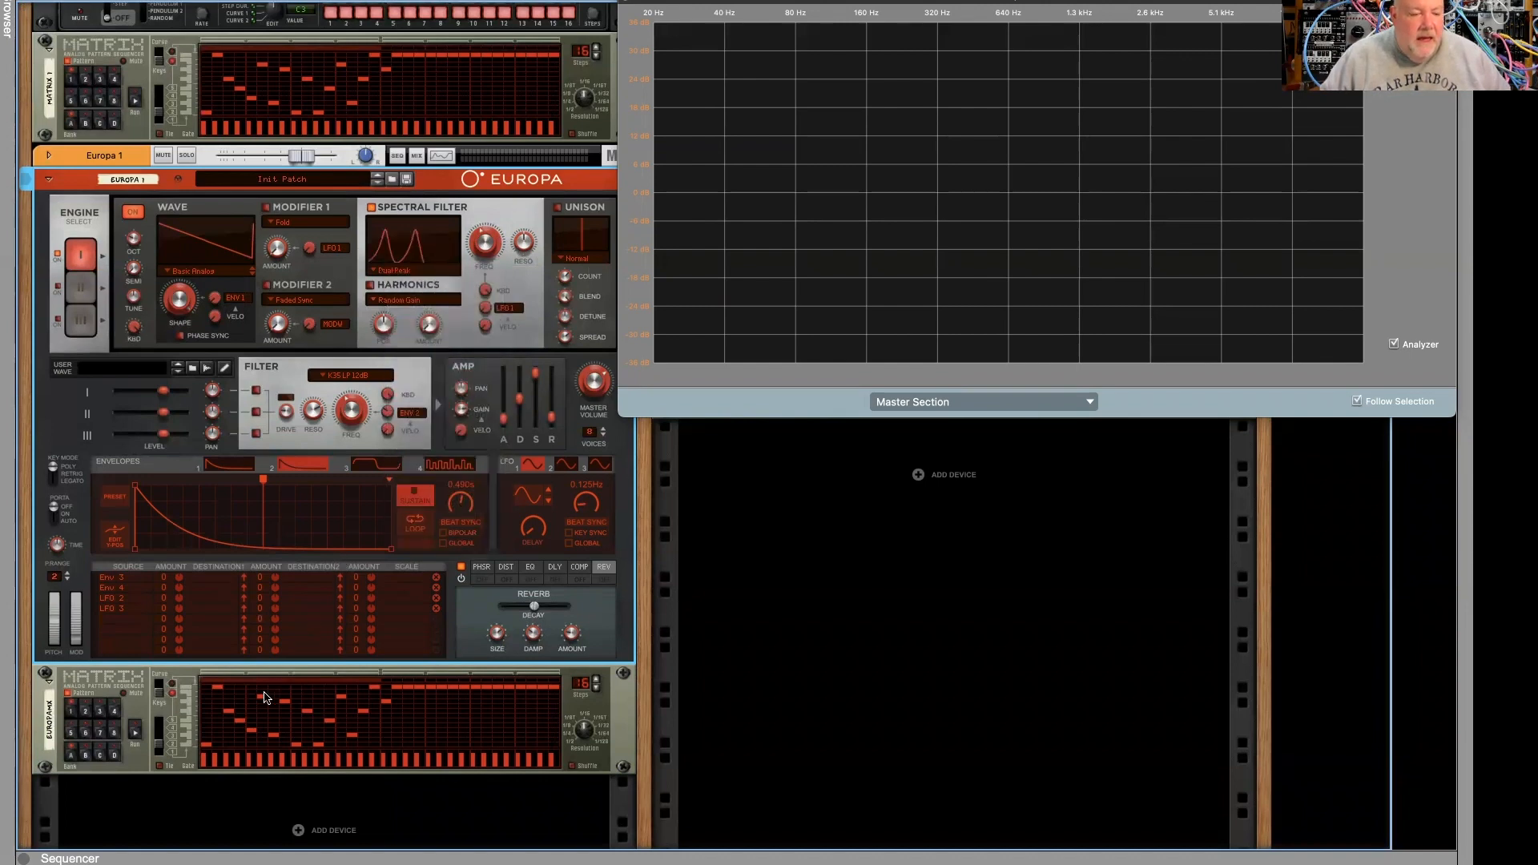
{"action": "mouse_move", "coordinate": [481, 254]}
{"action": "mouse_move", "coordinate": [480, 257]}
{"action": "left_mouse_down"}
{"action": "mouse_move", "coordinate": [477, 238]}
{"action": "mouse_move", "coordinate": [474, 252]}
{"action": "left_mouse_up"}
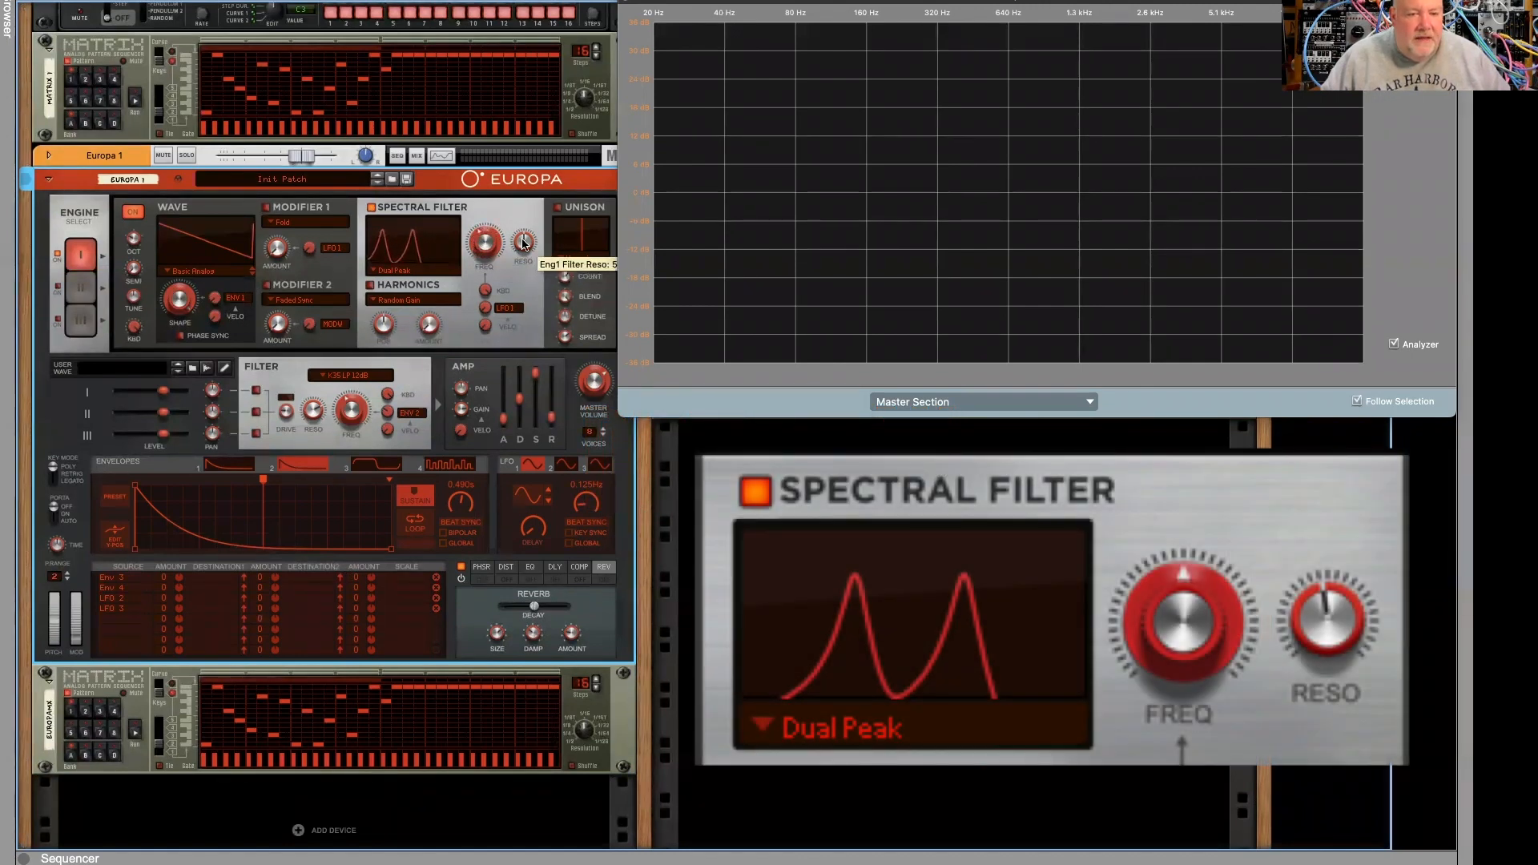
{"action": "left_click_drag", "start_coordinate": [523, 250], "coordinate": [524, 254]}
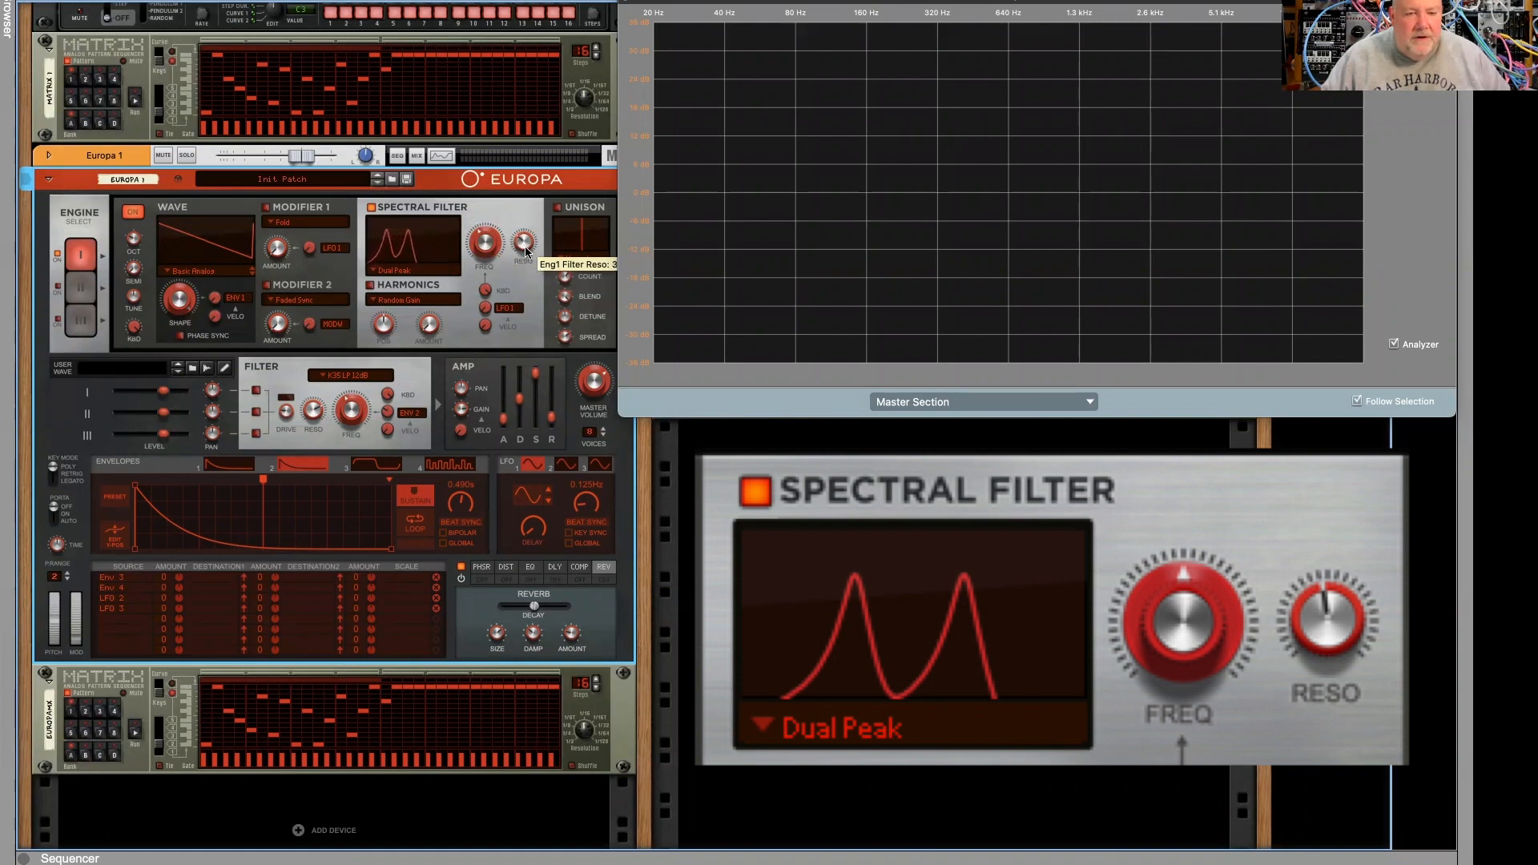
- Run the Matrix pattern below Europa and sweep the Dual Peak filter's resonance and frequency against the sound
{"action": "left_click", "coordinate": [134, 735]}
{"action": "left_click_drag", "start_coordinate": [521, 246], "coordinate": [524, 233]}
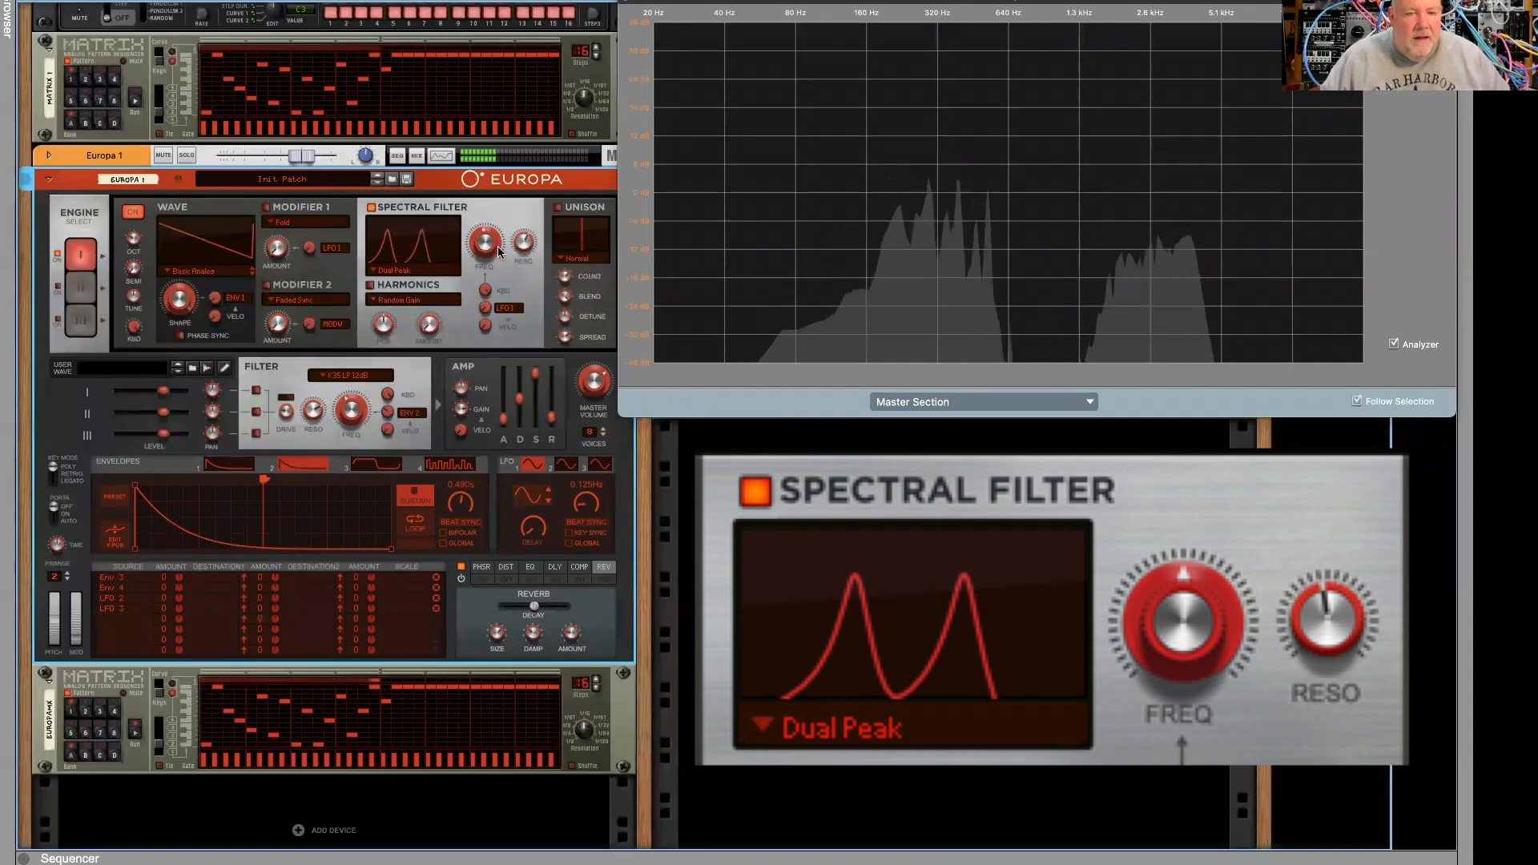
{"action": "left_click_drag", "start_coordinate": [523, 238], "coordinate": [478, 256]}
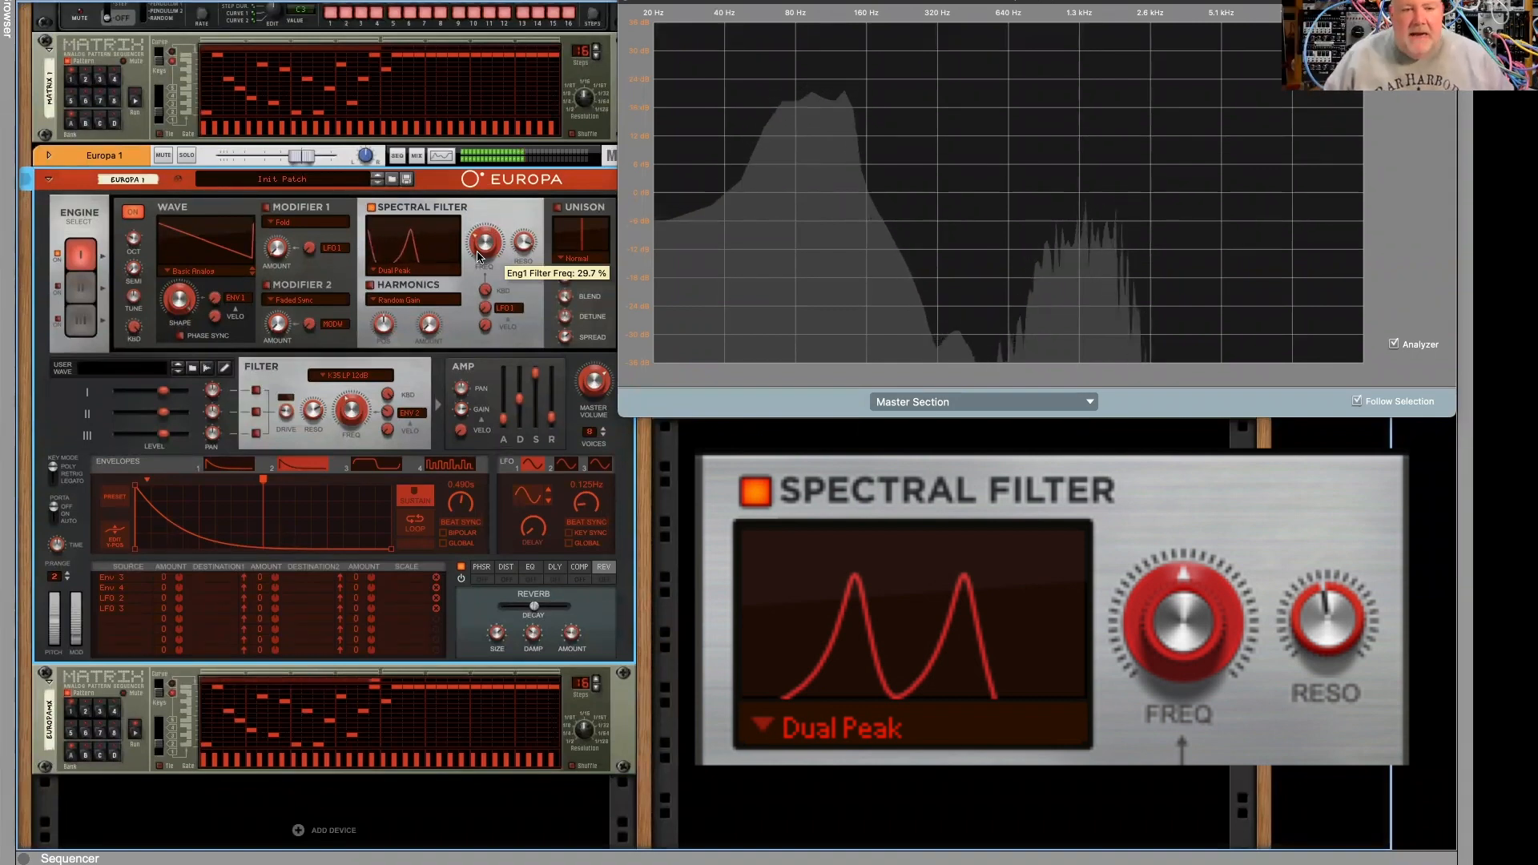
{"action": "left_click_drag", "start_coordinate": [523, 253], "coordinate": [483, 255]}
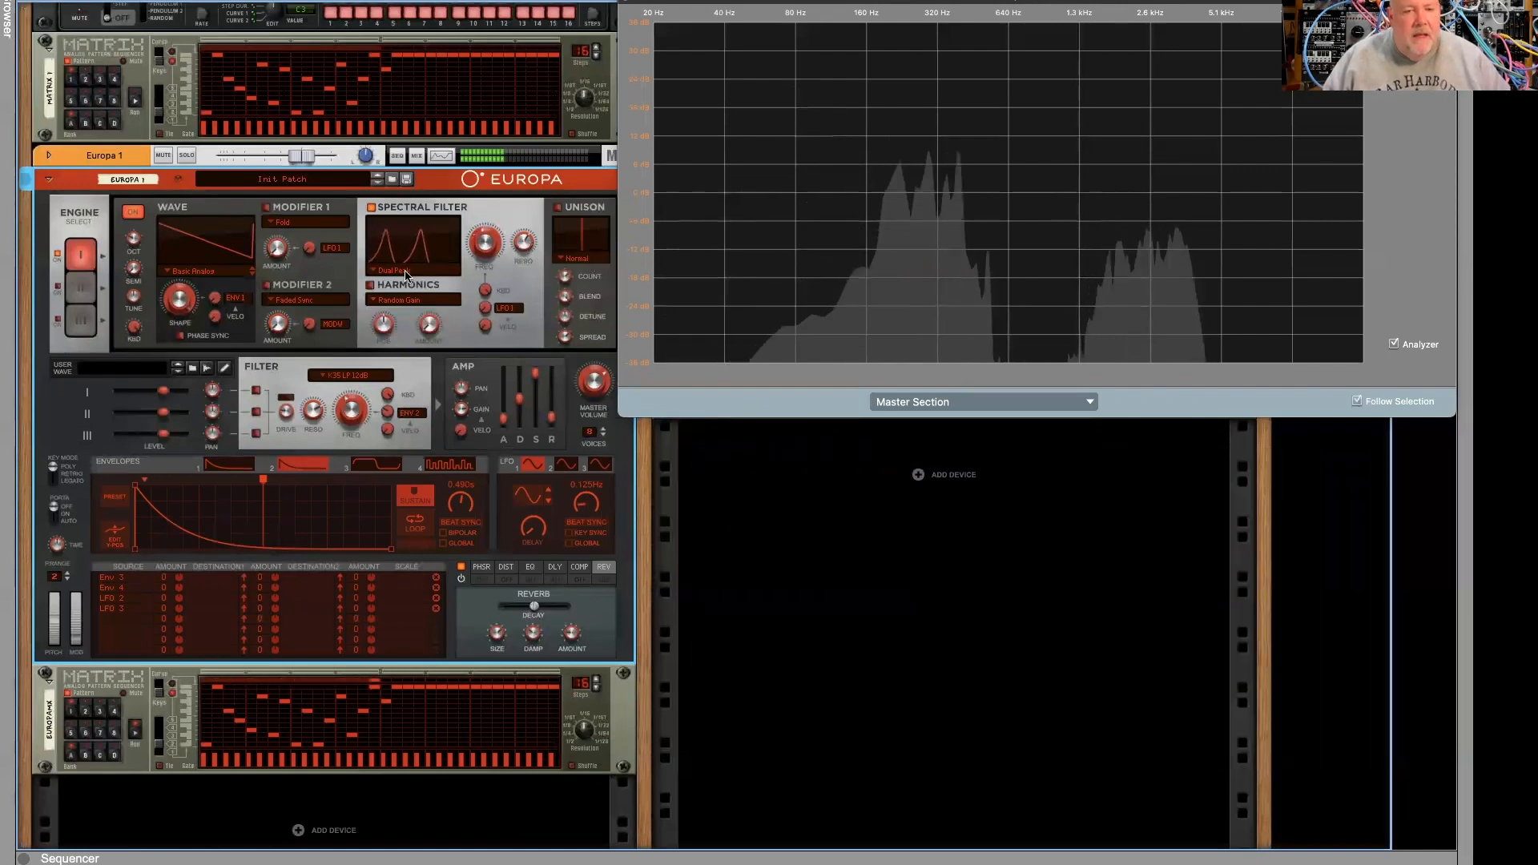
- Switch the spectral filter to Vocal Formant, sweep its frequency, and take its resonance to minimum and back up high
{"action": "left_click", "coordinate": [407, 272]}
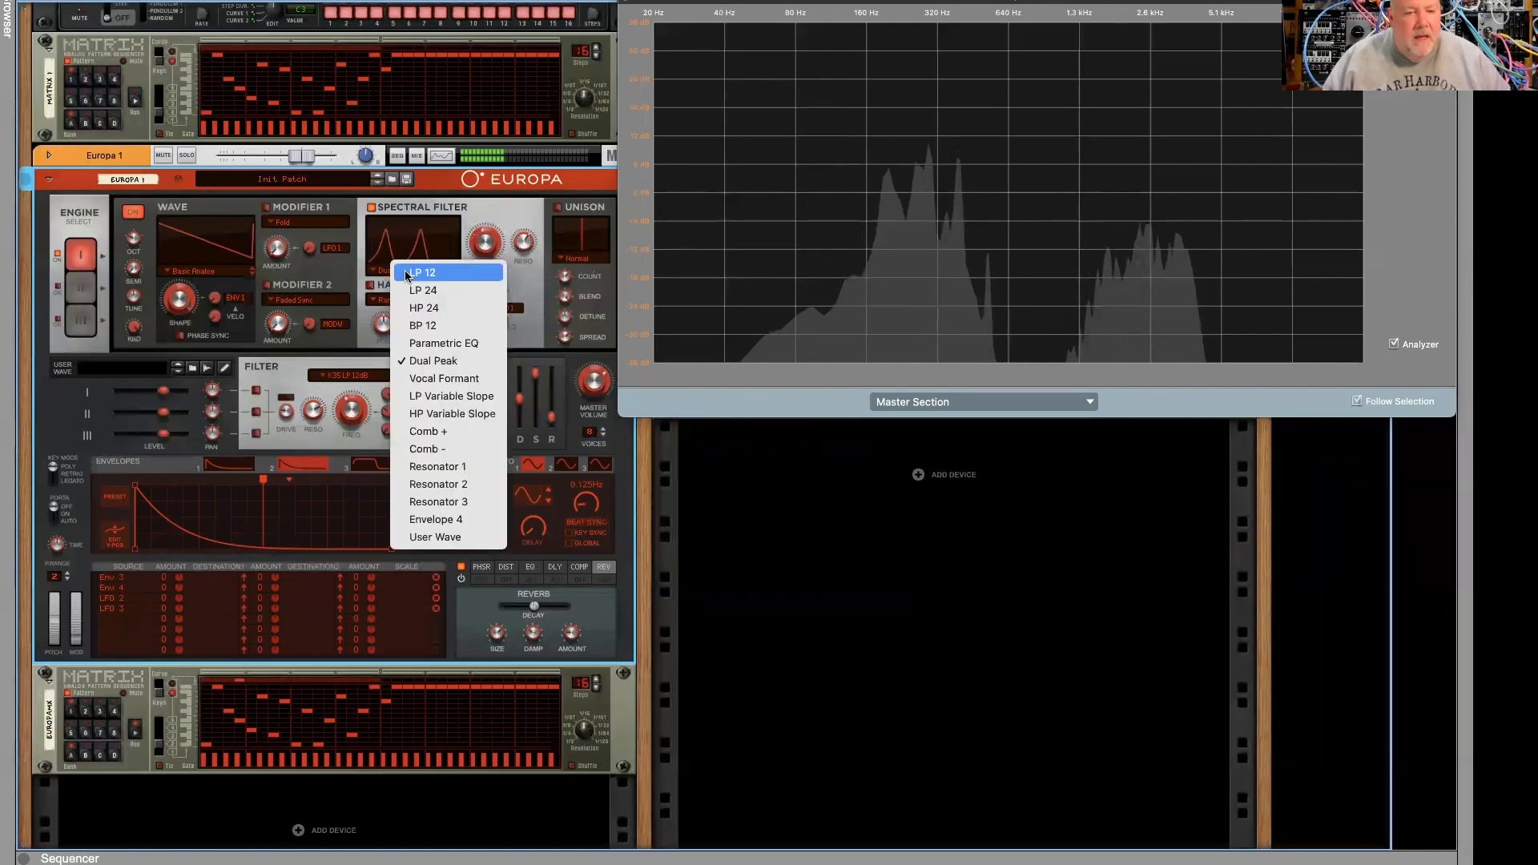
{"action": "left_click", "coordinate": [407, 383]}
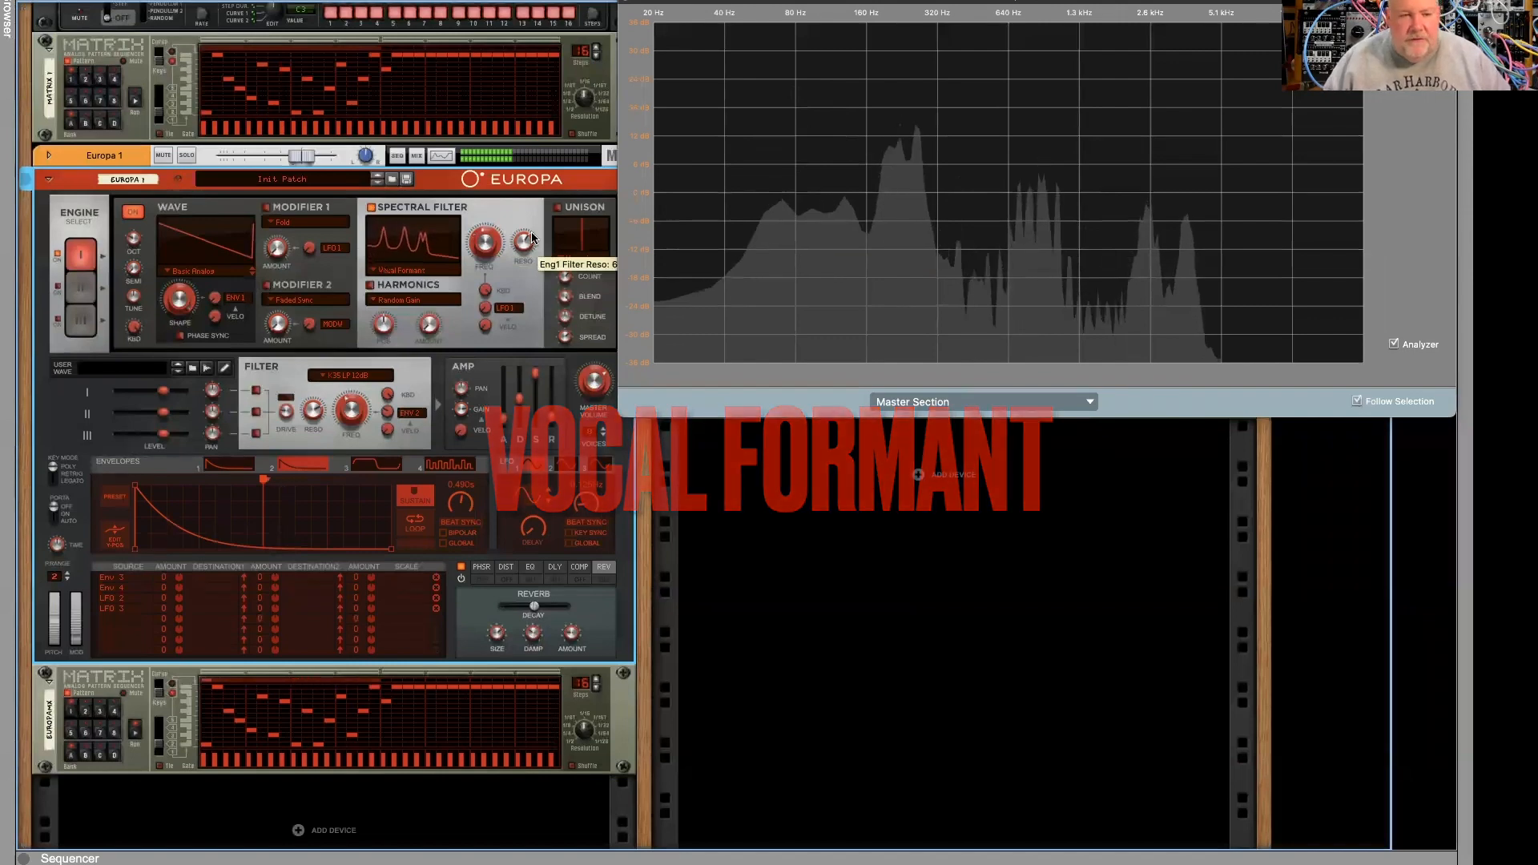
{"action": "mouse_move", "coordinate": [487, 253]}
{"action": "left_mouse_down"}
{"action": "mouse_move", "coordinate": [478, 267]}
{"action": "mouse_move", "coordinate": [480, 228]}
{"action": "left_mouse_up"}
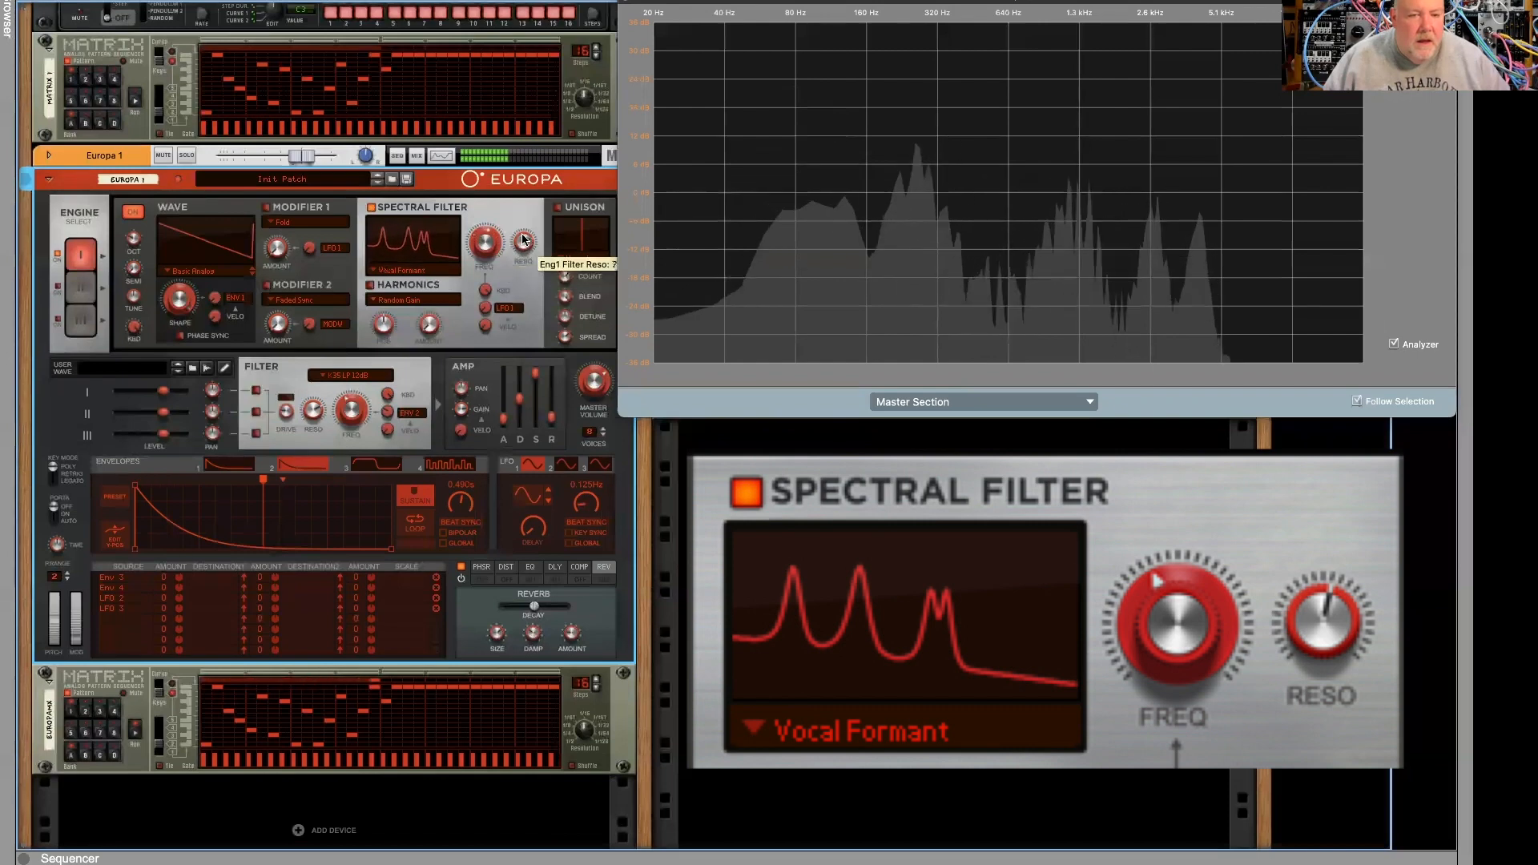
{"action": "left_click_drag", "start_coordinate": [519, 250], "coordinate": [509, 285]}
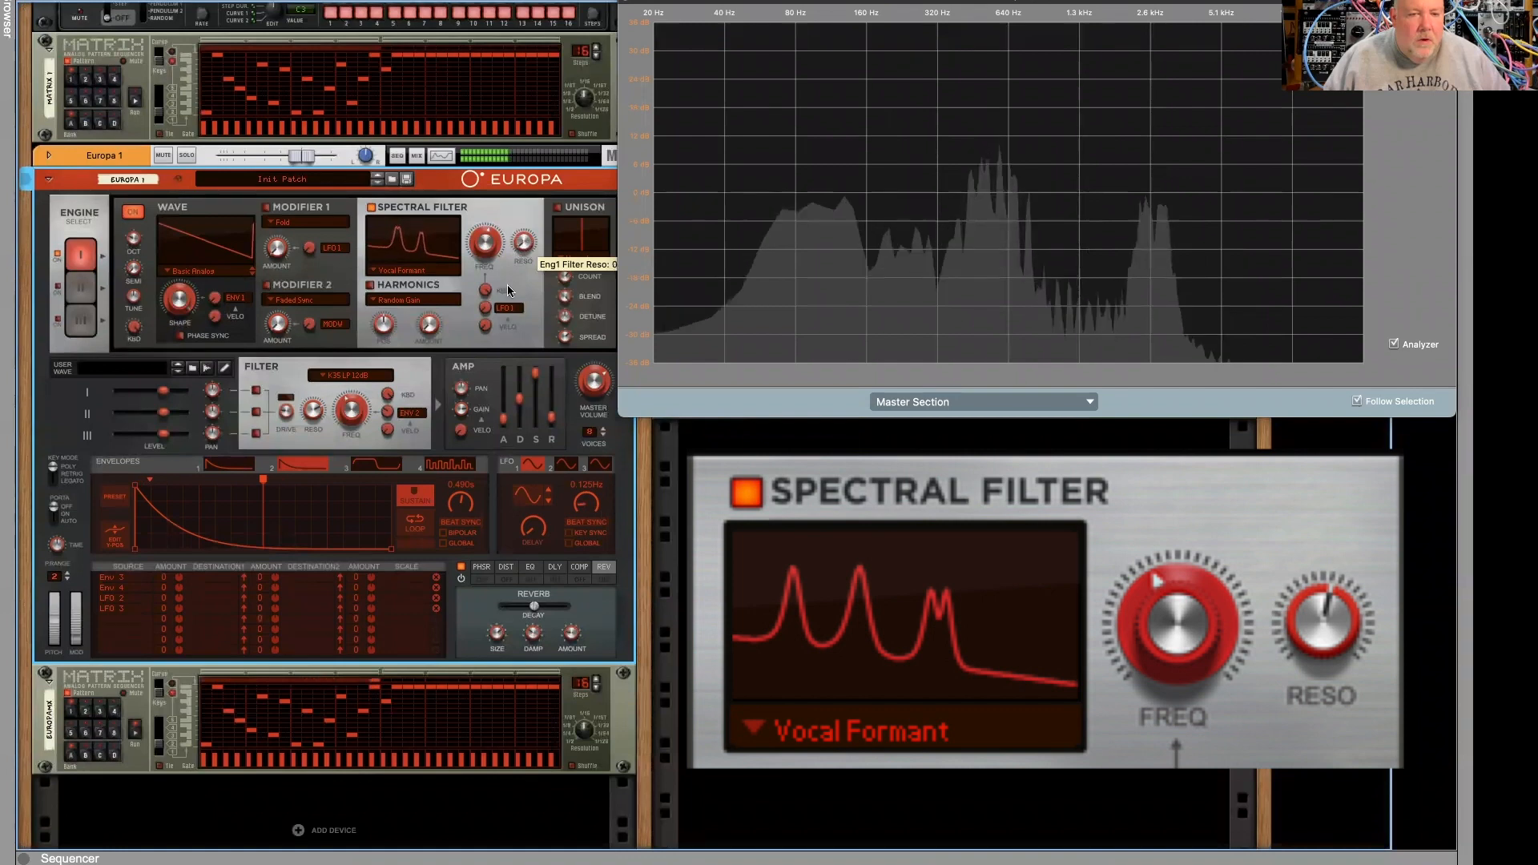
{"action": "left_click_drag", "start_coordinate": [508, 285], "coordinate": [518, 240]}
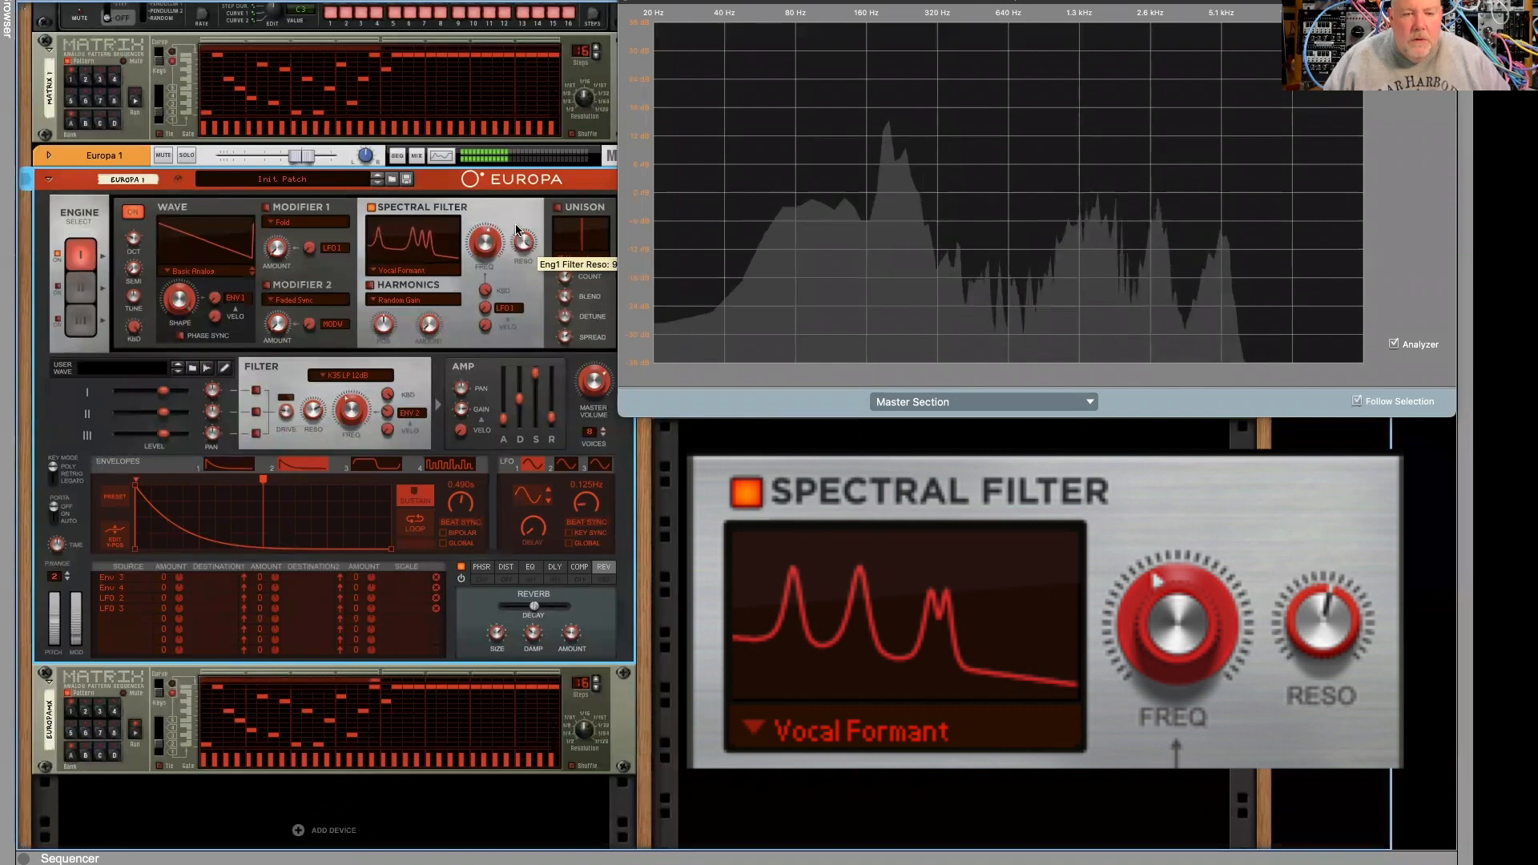
- Sweep the Vocal Formant filter's frequency up to about 94 % and back down, and vary its resonance against the running pattern
{"action": "left_click_drag", "start_coordinate": [484, 249], "coordinate": [486, 238]}
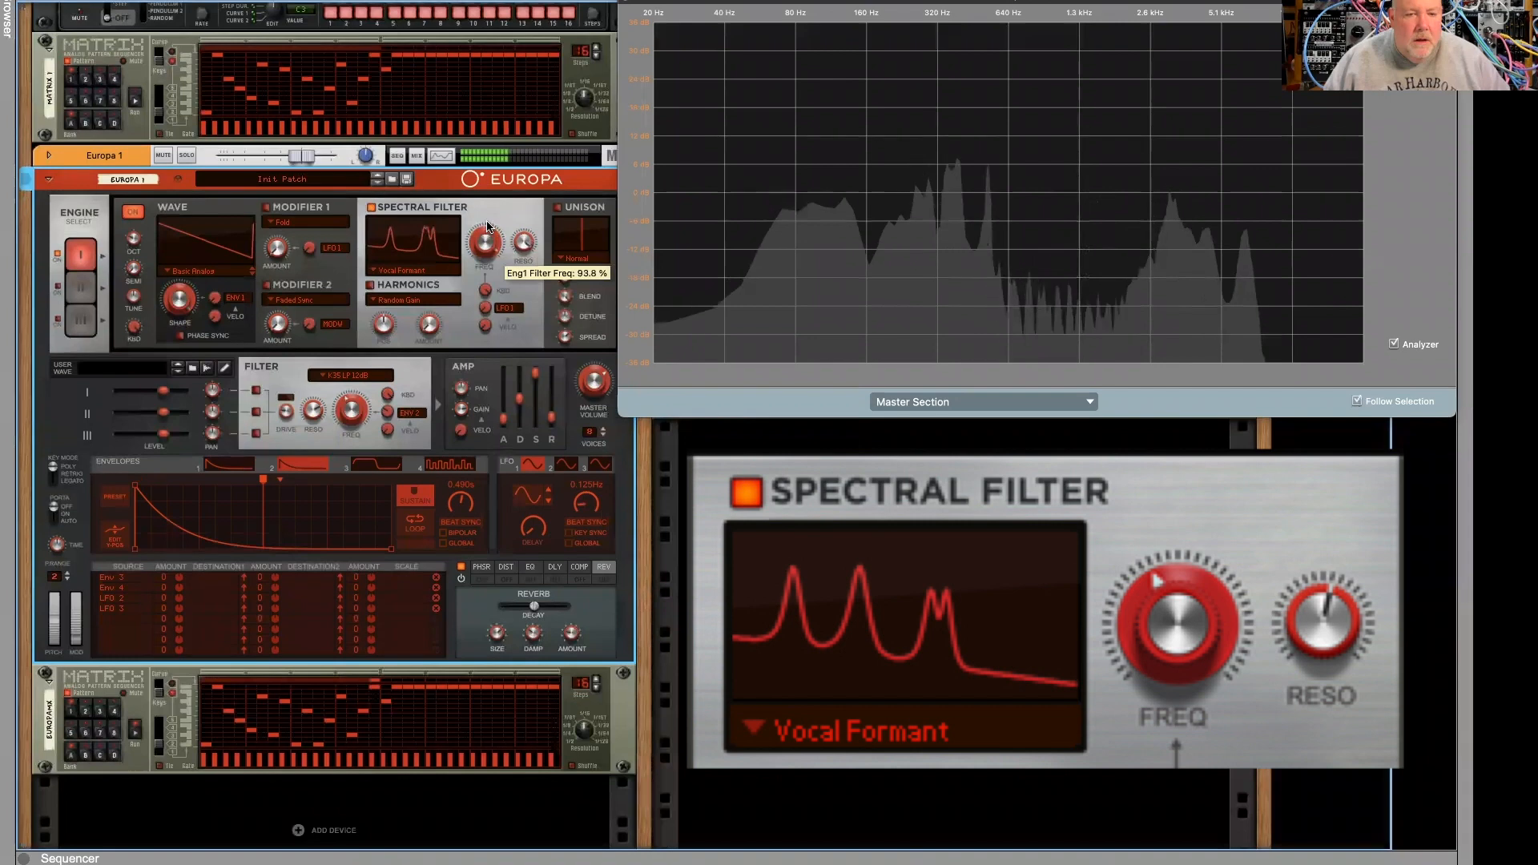
{"action": "left_click_drag", "start_coordinate": [524, 242], "coordinate": [516, 277]}
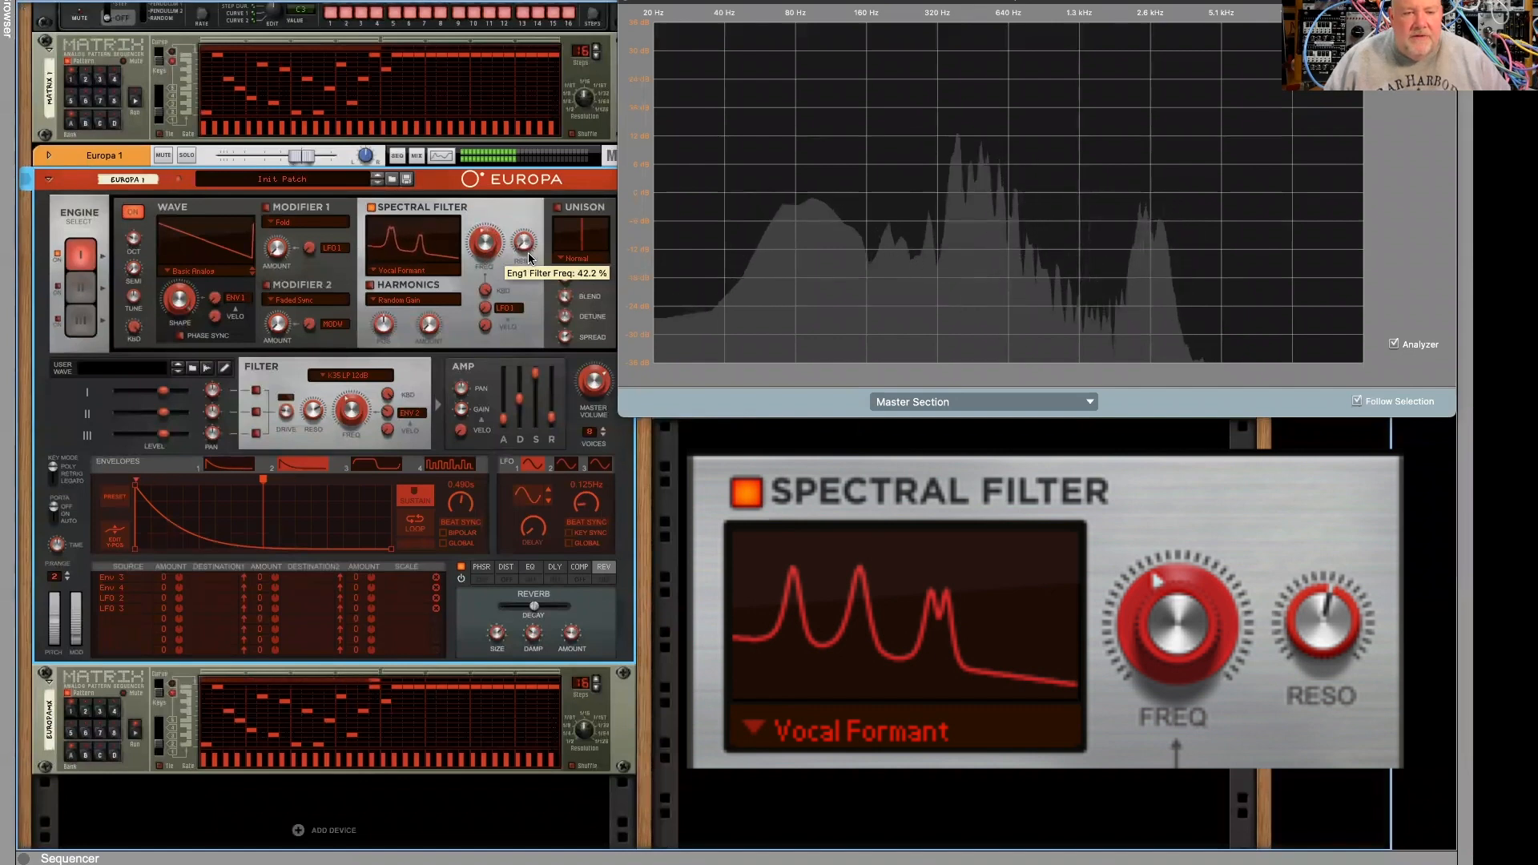
{"action": "left_click_drag", "start_coordinate": [530, 238], "coordinate": [536, 218]}
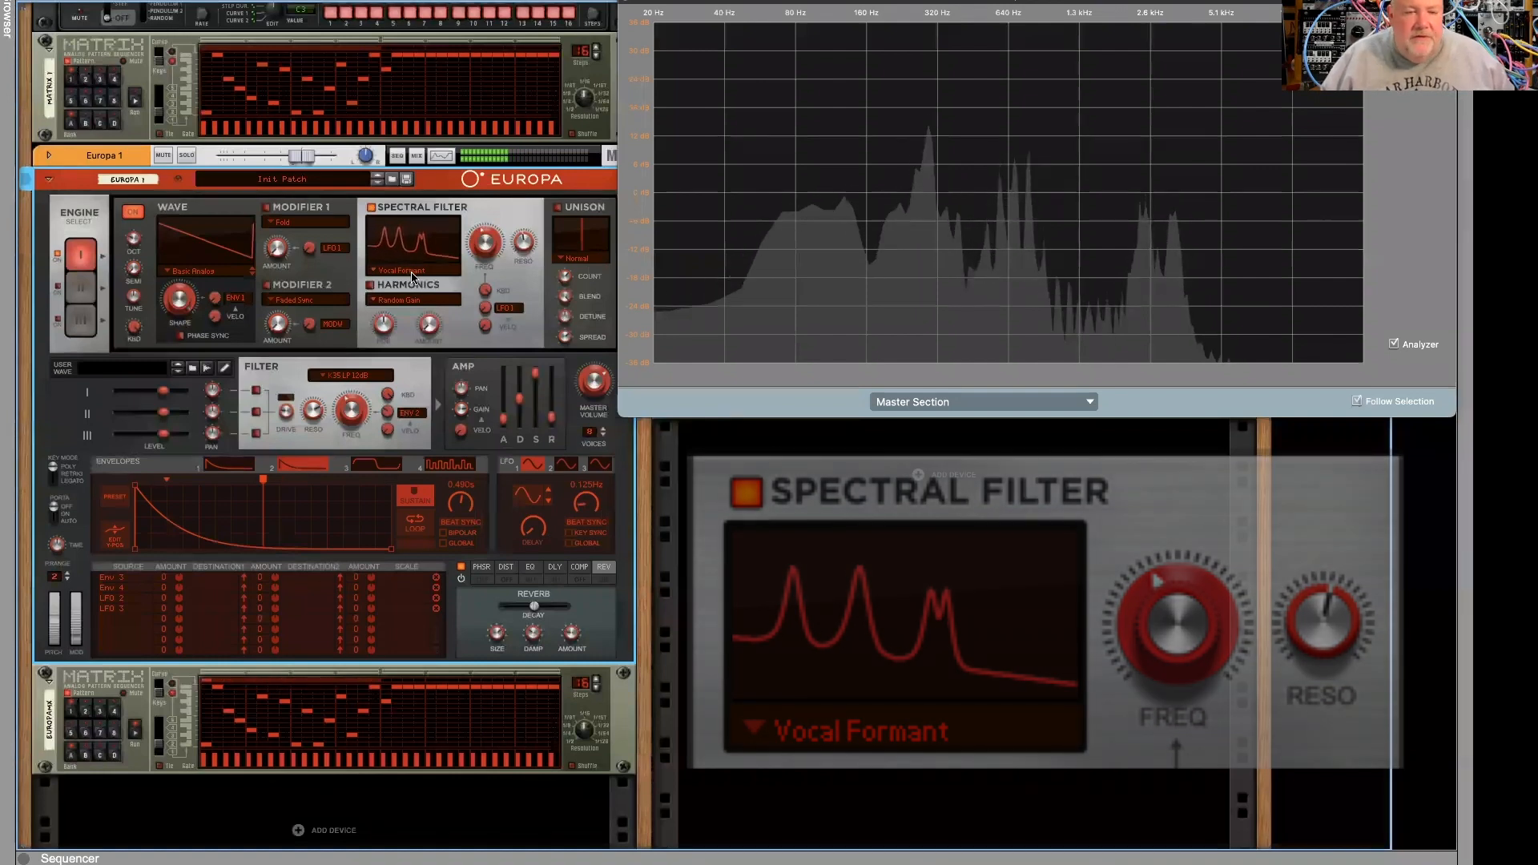
- Switch the spectral filter to LP Variable Slope and vary its resonance from flat to steep, adjusting the cutoff frequency as well
{"action": "left_click", "coordinate": [409, 272]}
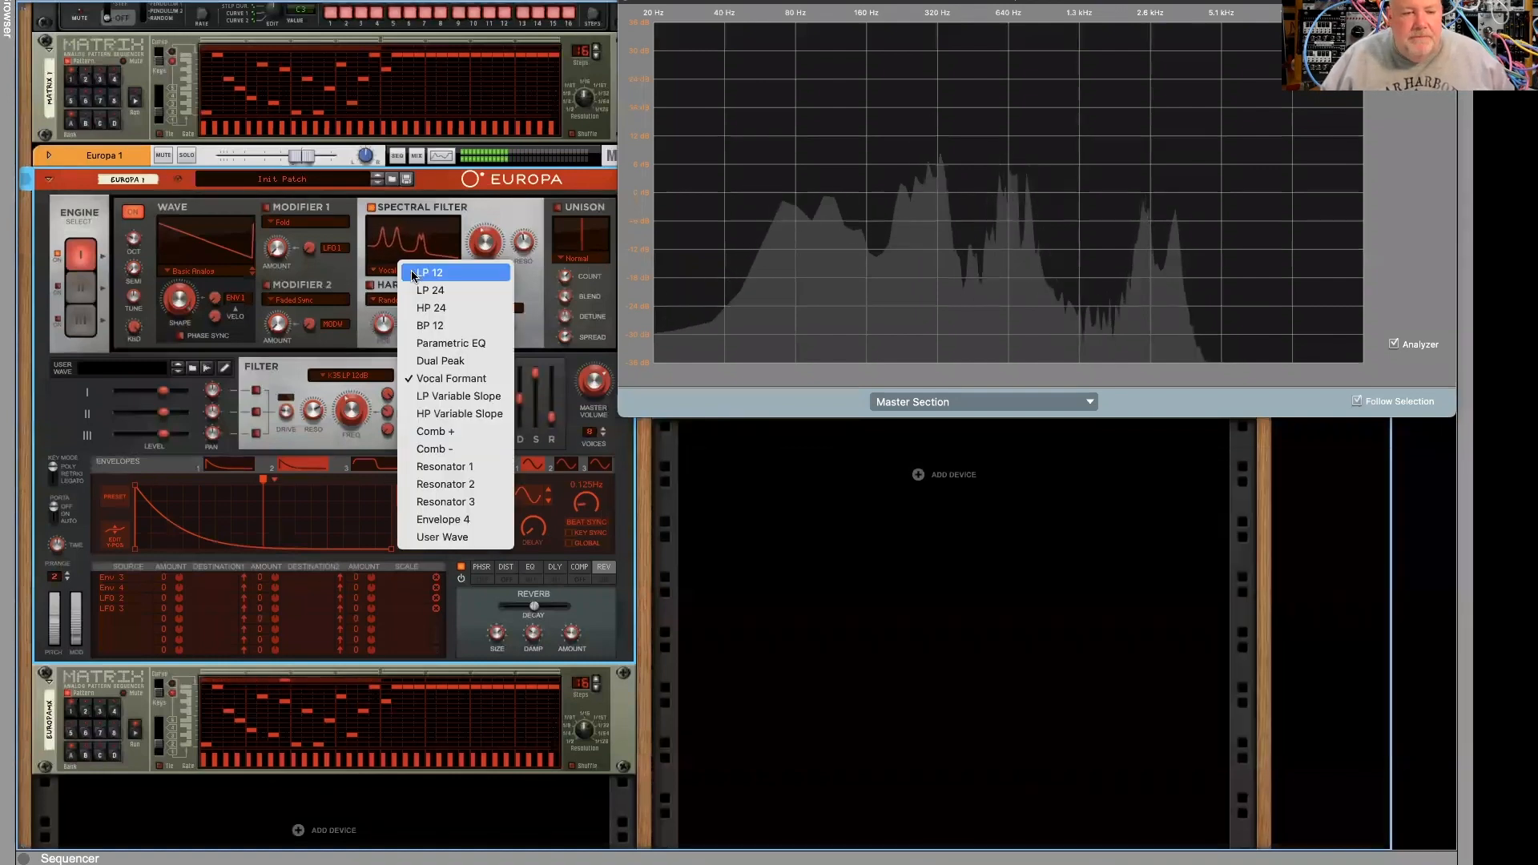
{"action": "left_click", "coordinate": [439, 395]}
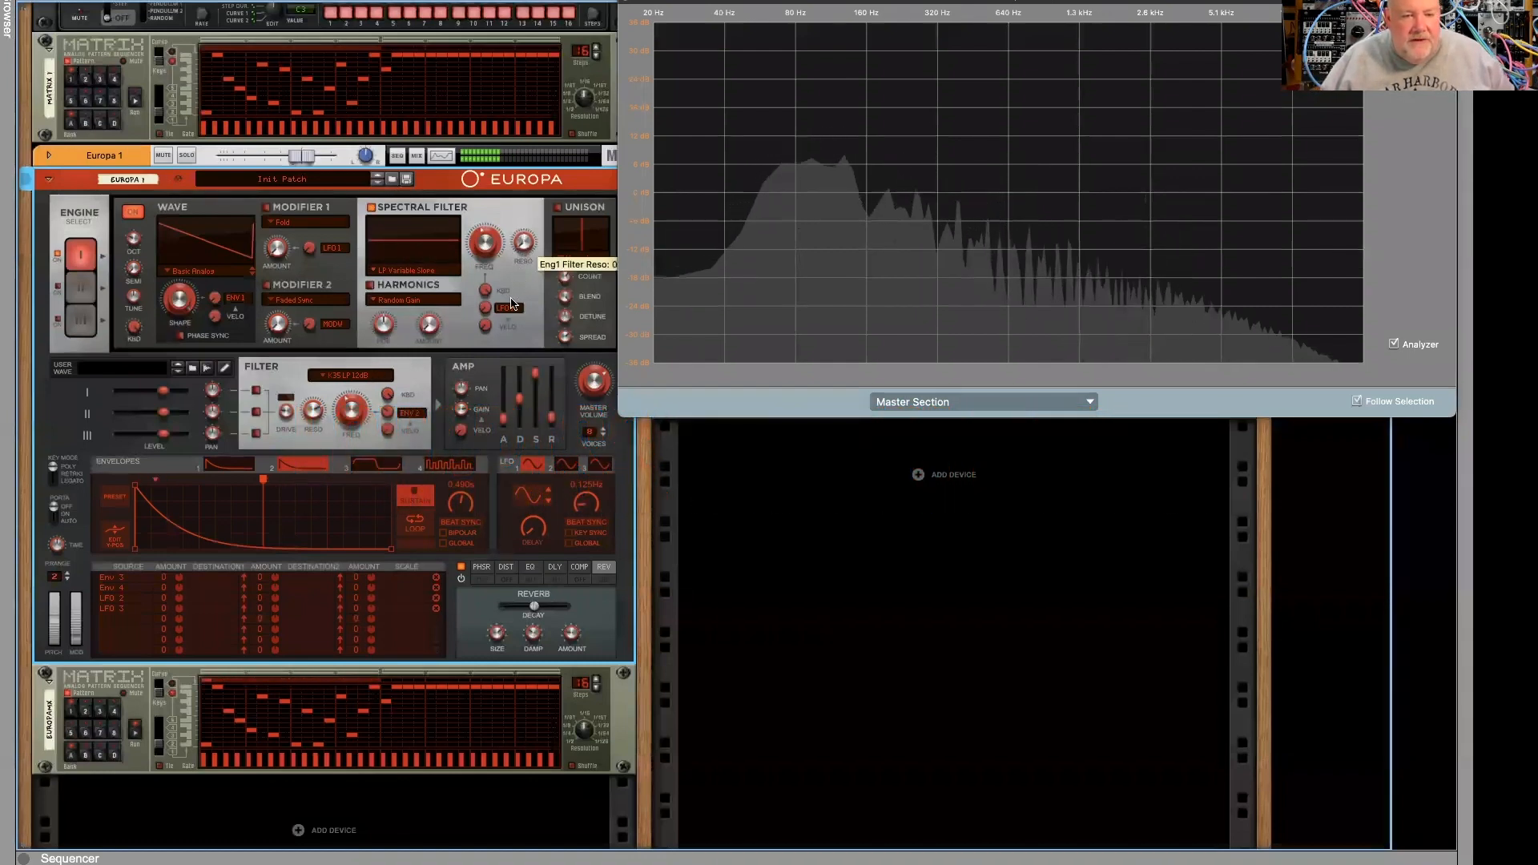
{"action": "left_click_drag", "start_coordinate": [516, 257], "coordinate": [516, 248]}
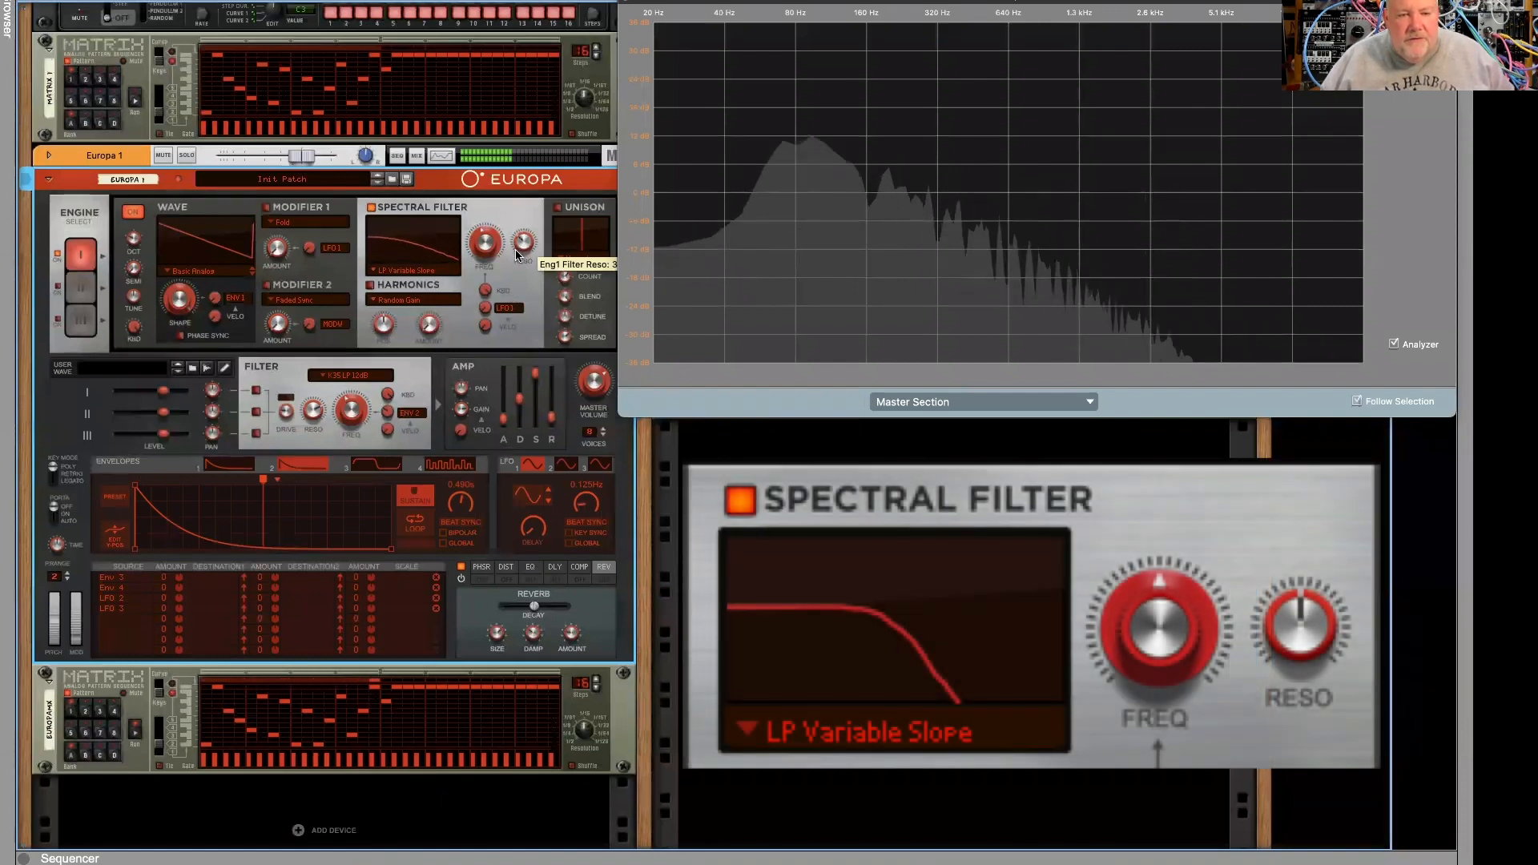
{"action": "left_click_drag", "start_coordinate": [516, 253], "coordinate": [514, 240]}
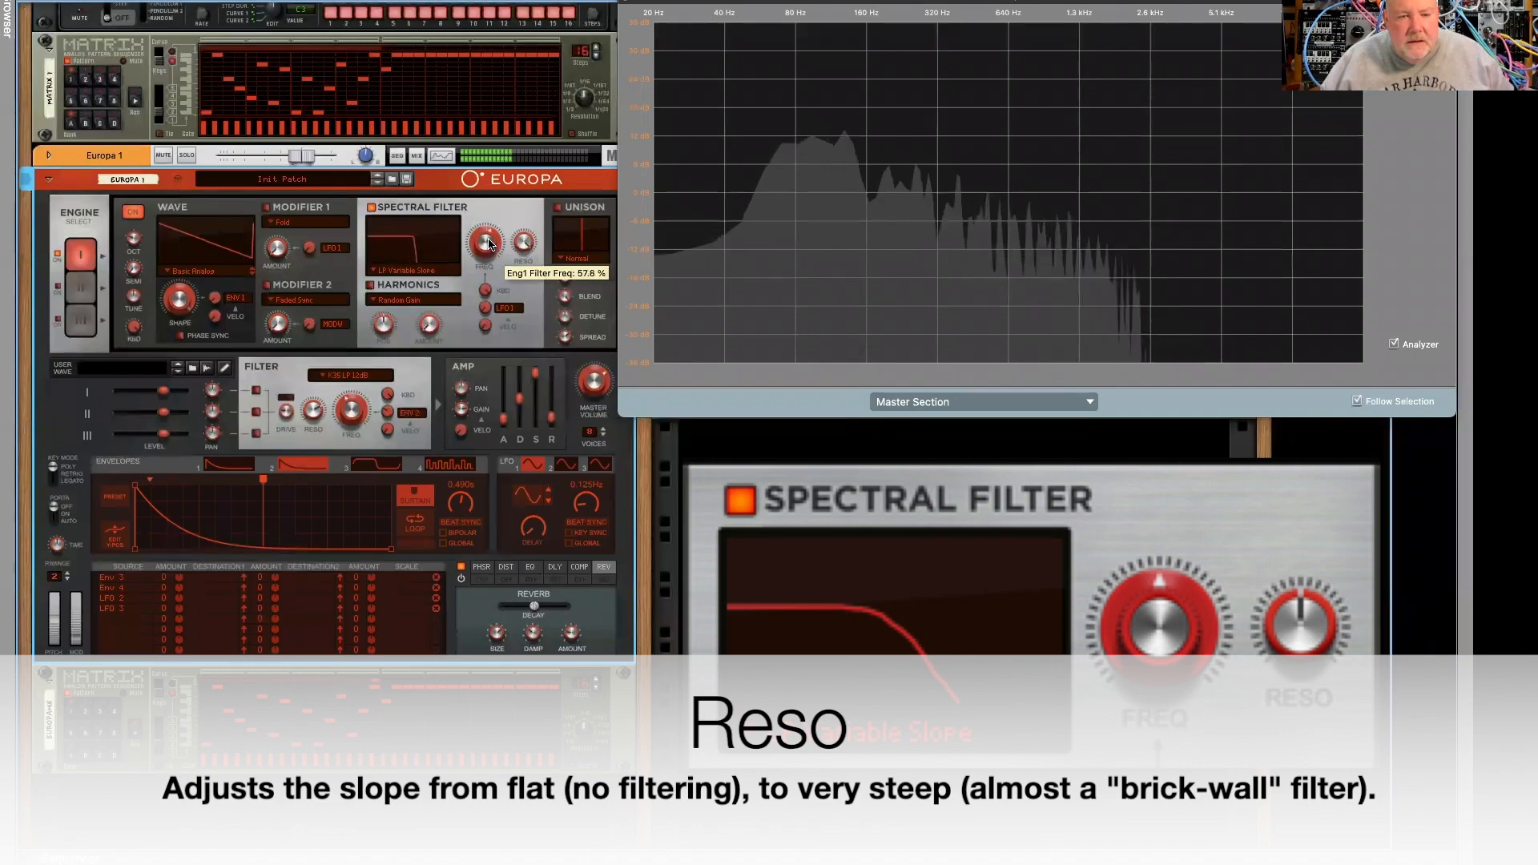
{"action": "mouse_move", "coordinate": [519, 250]}
{"action": "left_mouse_down"}
{"action": "mouse_move", "coordinate": [508, 307]}
{"action": "mouse_move", "coordinate": [507, 245]}
{"action": "left_mouse_up"}
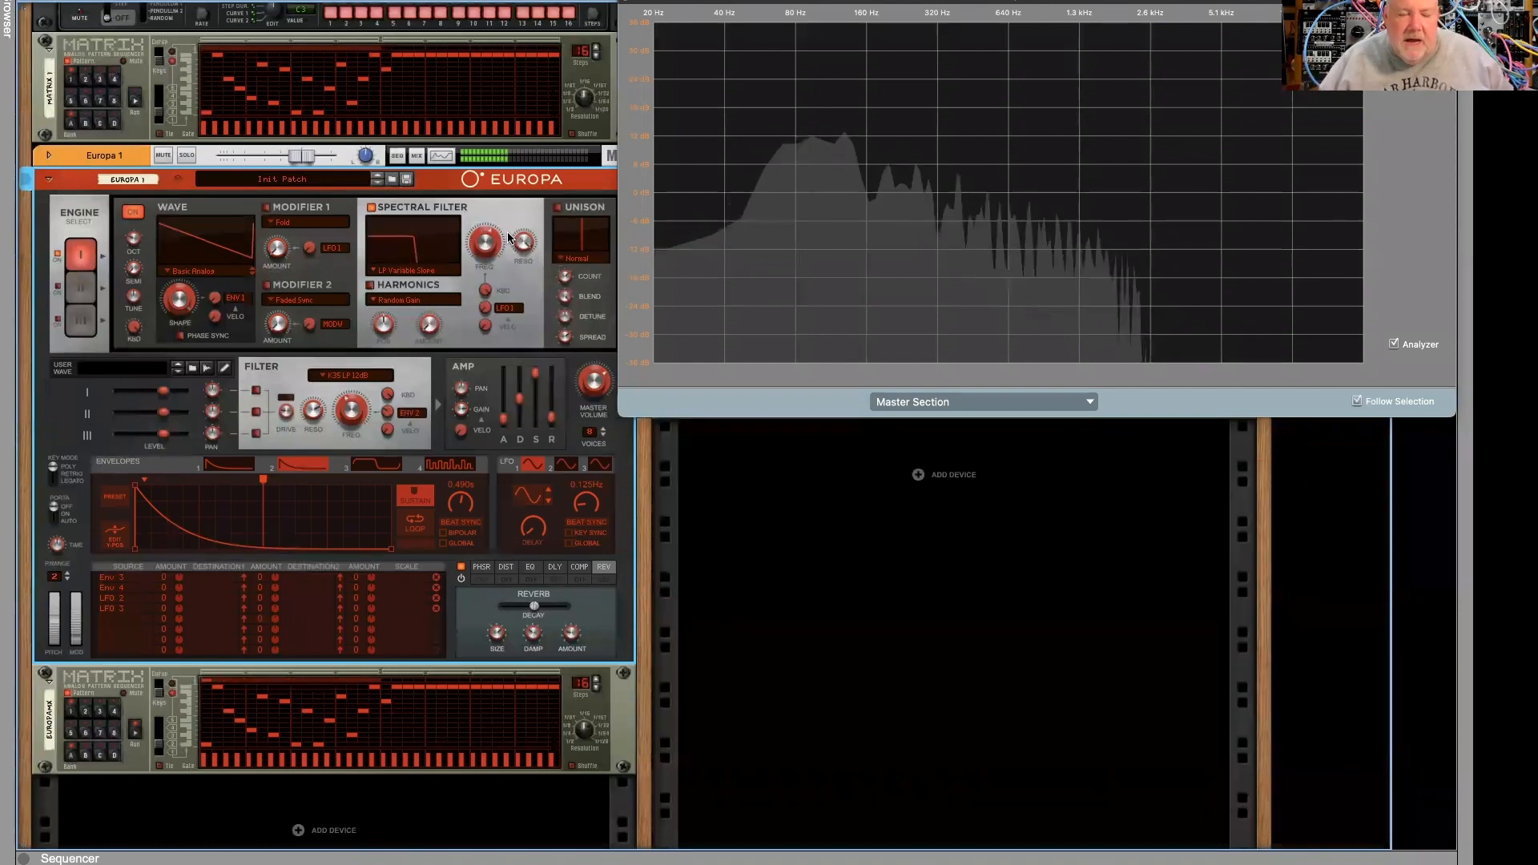
- Switch the spectral filter to HP Variable Slope, take its resonance to minimum, and raise it to steepen the slope at 50 % frequency
{"action": "left_click", "coordinate": [394, 272]}
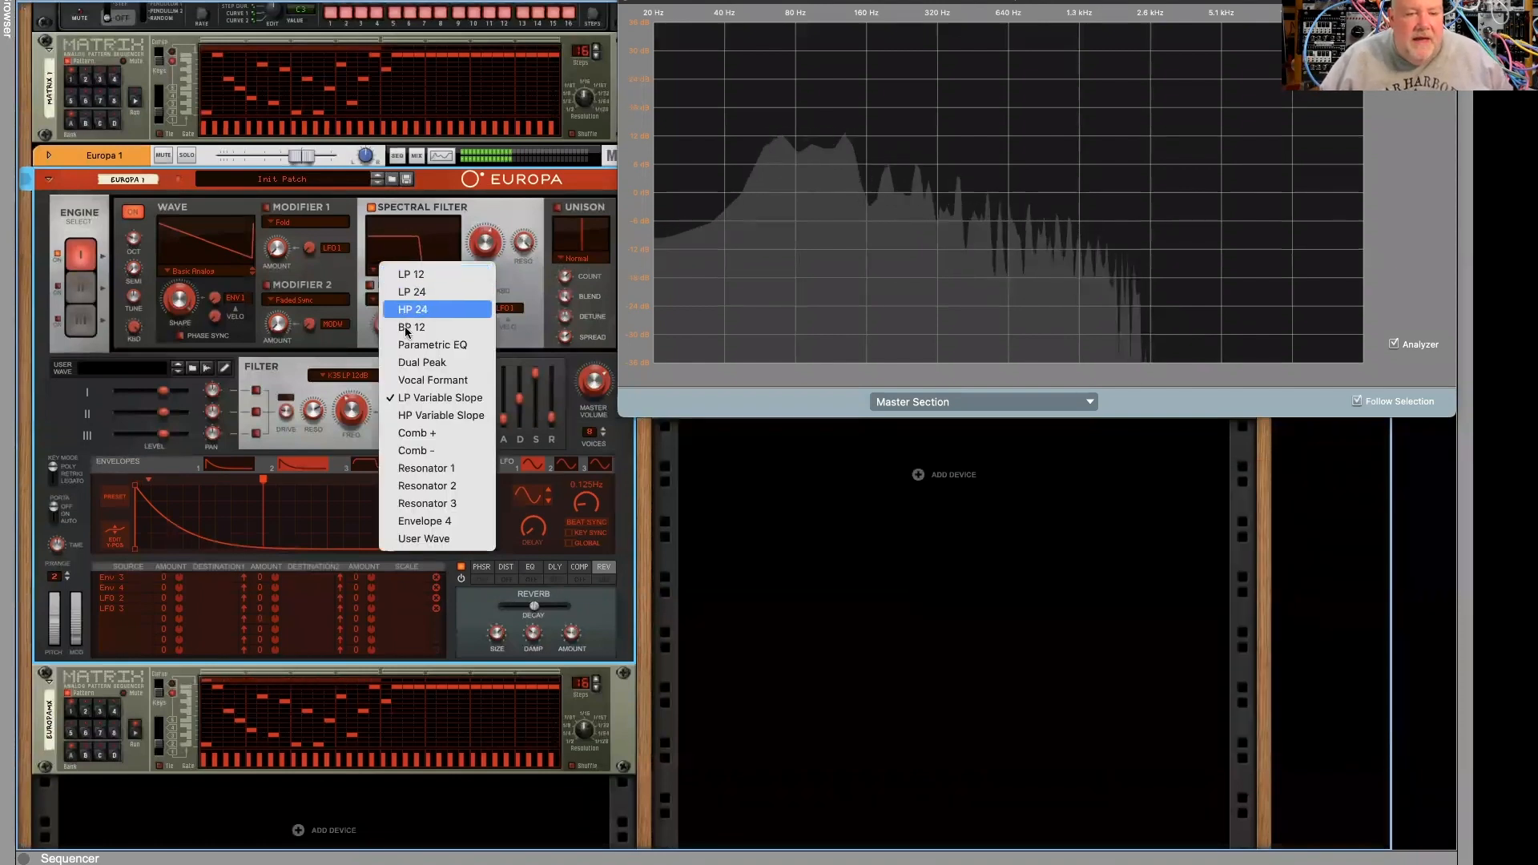
{"action": "left_click", "coordinate": [412, 240]}
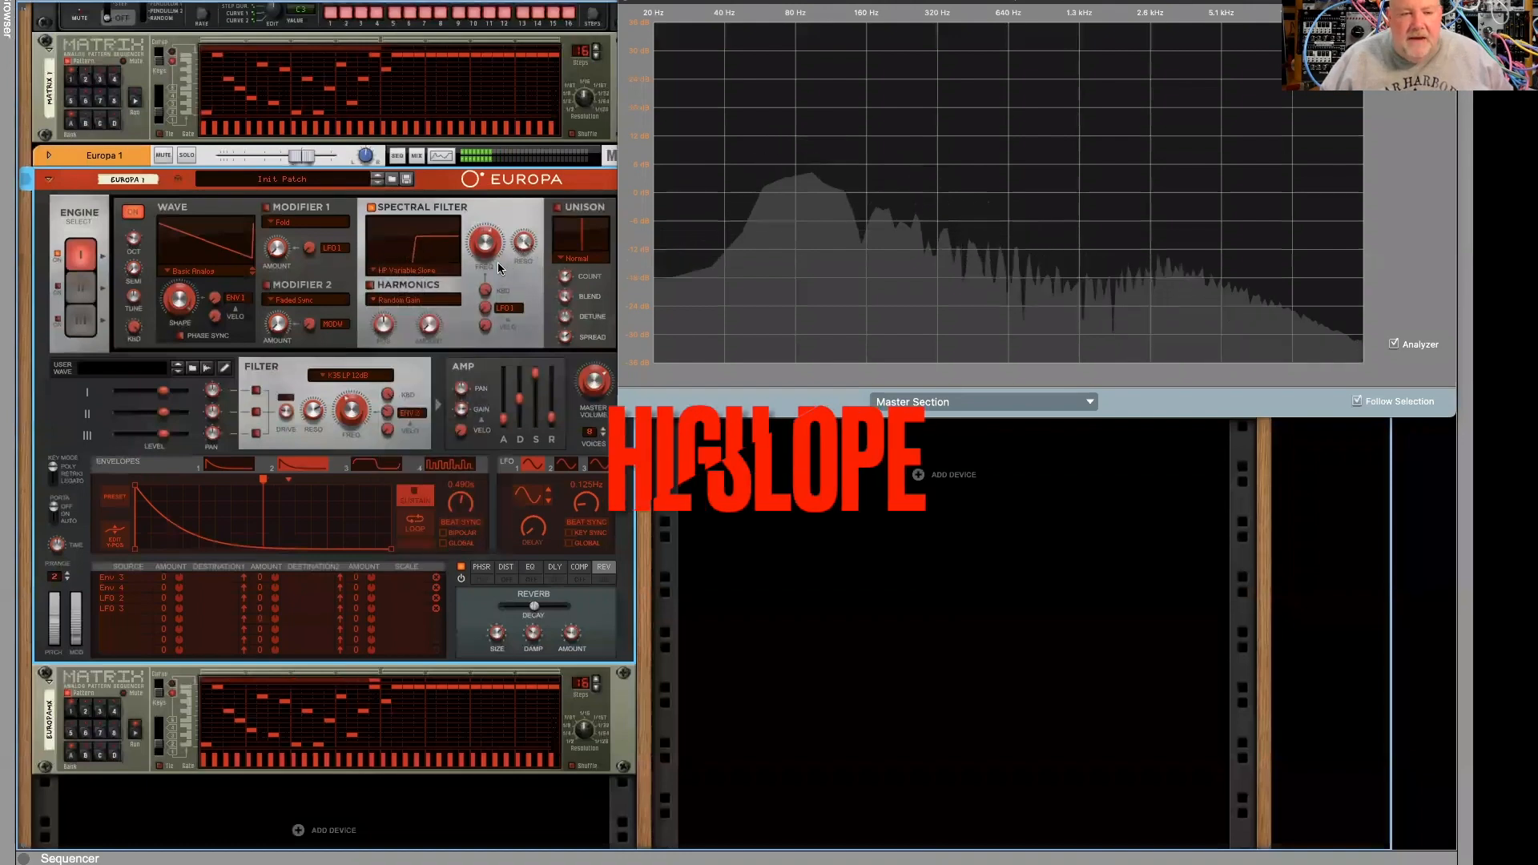
{"action": "left_click_drag", "start_coordinate": [523, 258], "coordinate": [506, 294]}
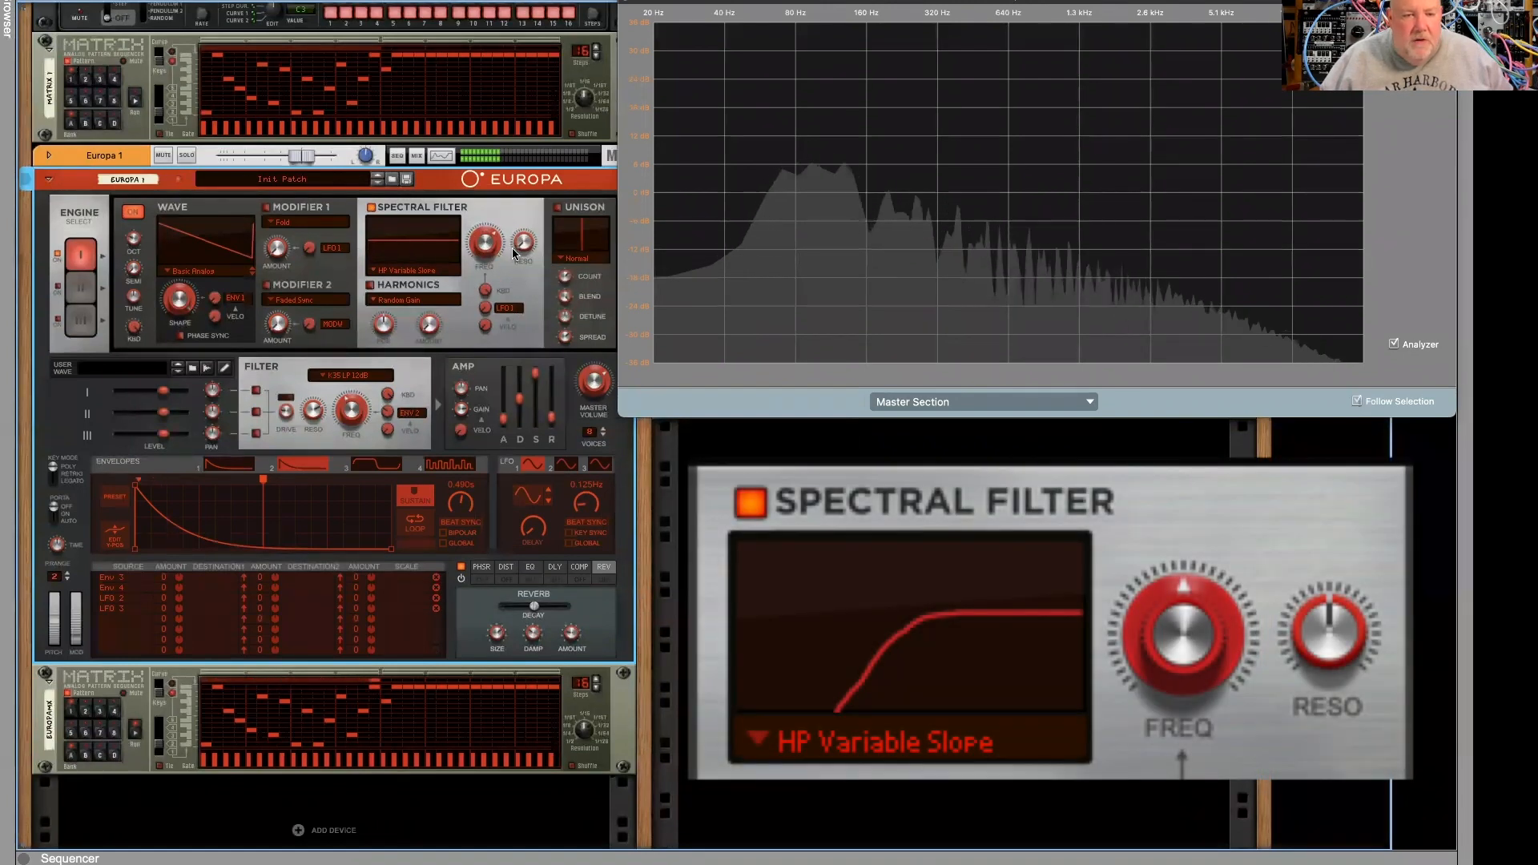
{"action": "left_click_drag", "start_coordinate": [526, 243], "coordinate": [526, 227]}
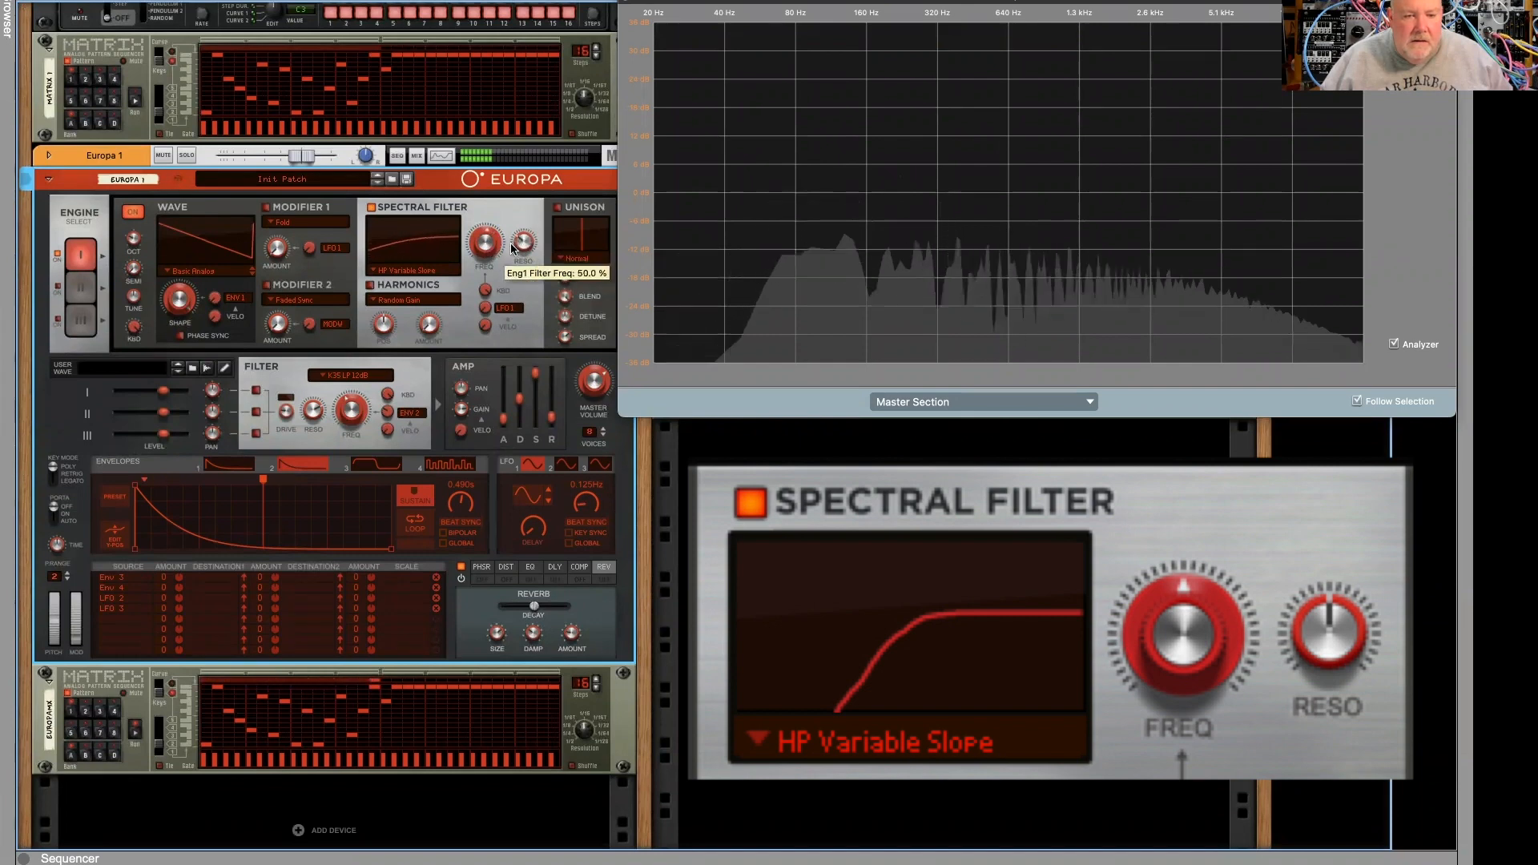
{"action": "left_click_drag", "start_coordinate": [527, 239], "coordinate": [524, 205]}
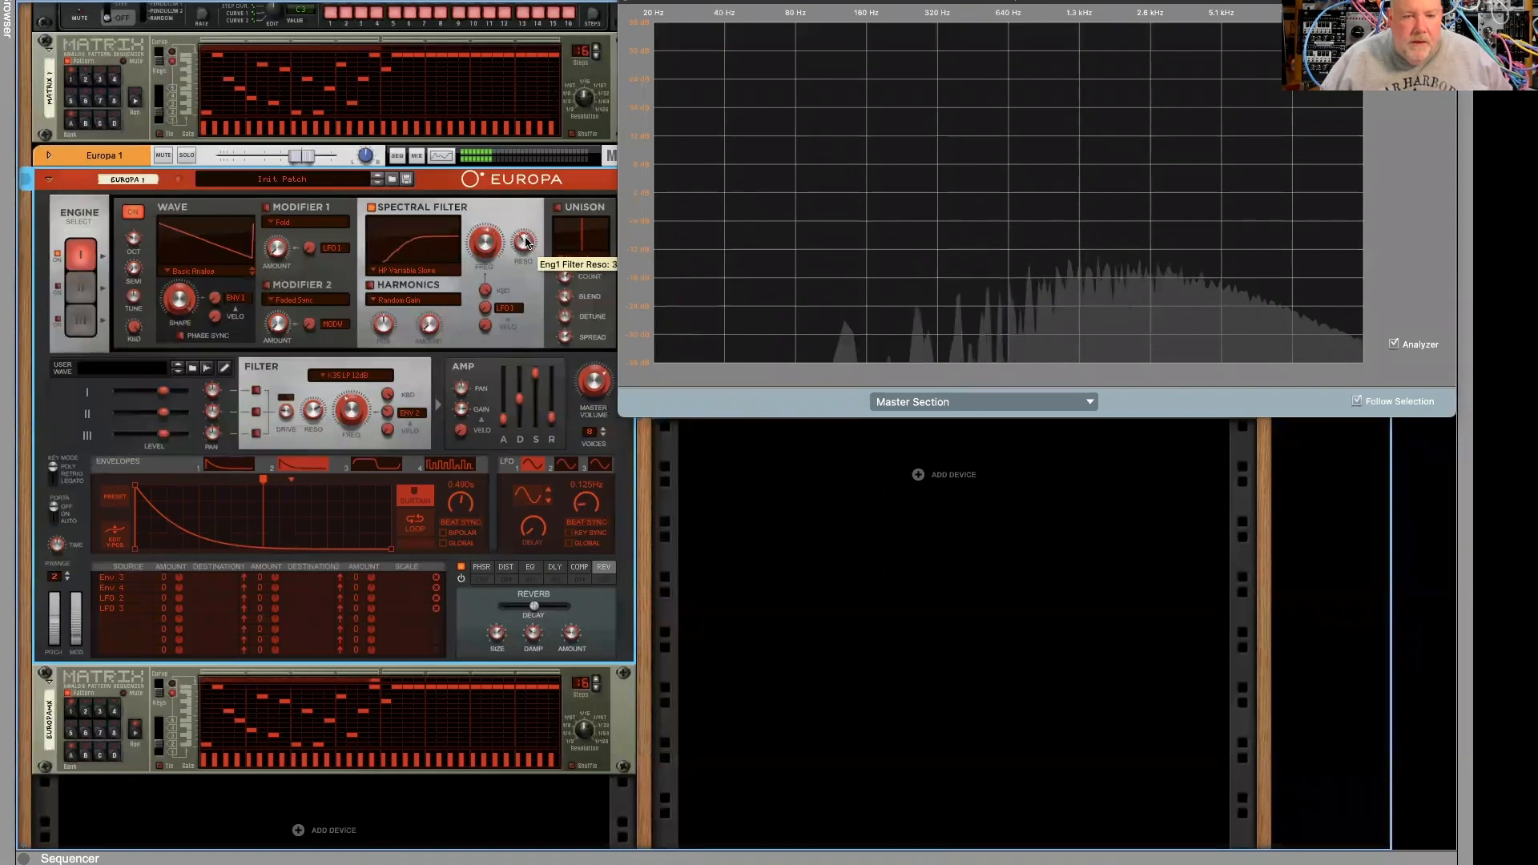
- Switch the spectral filter to Comb + and sweep its resonance and frequency to change the depth and position of the notches
{"action": "left_click", "coordinate": [412, 273]}
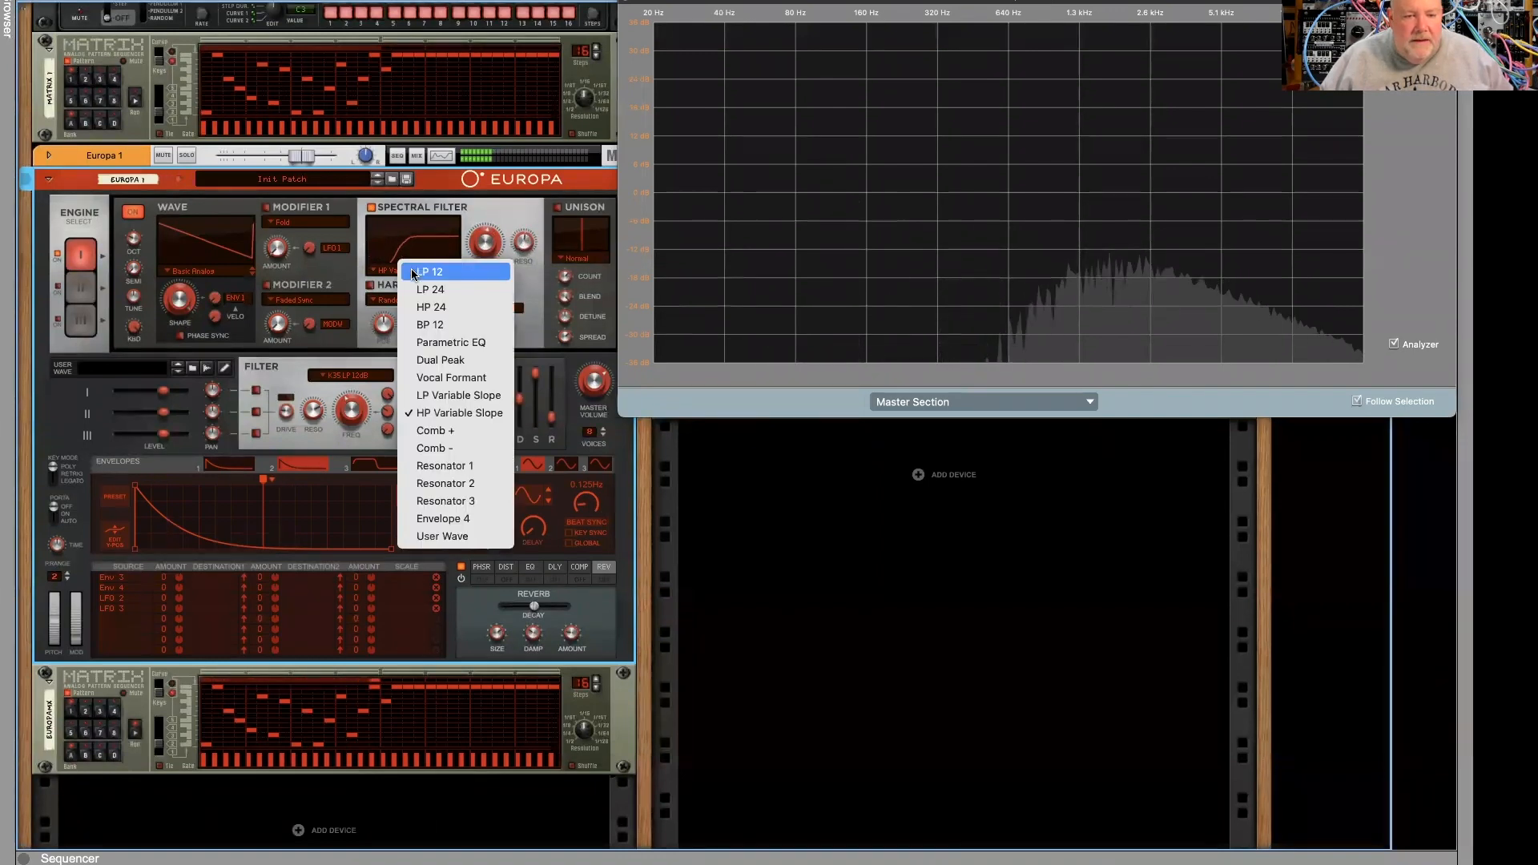
{"action": "left_click", "coordinate": [451, 433]}
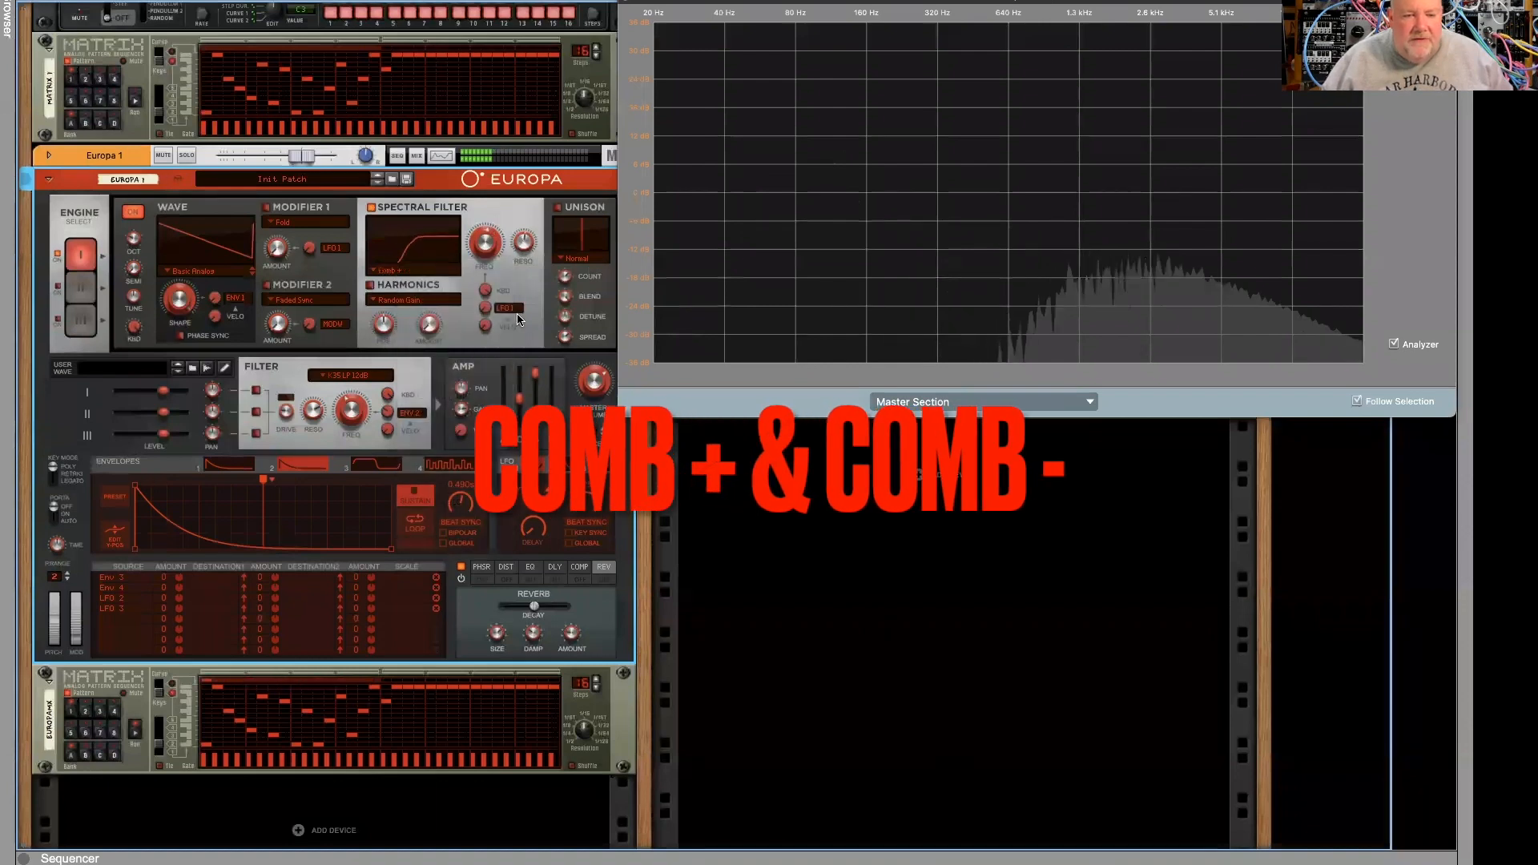
{"action": "left_click_drag", "start_coordinate": [532, 403], "coordinate": [532, 410]}
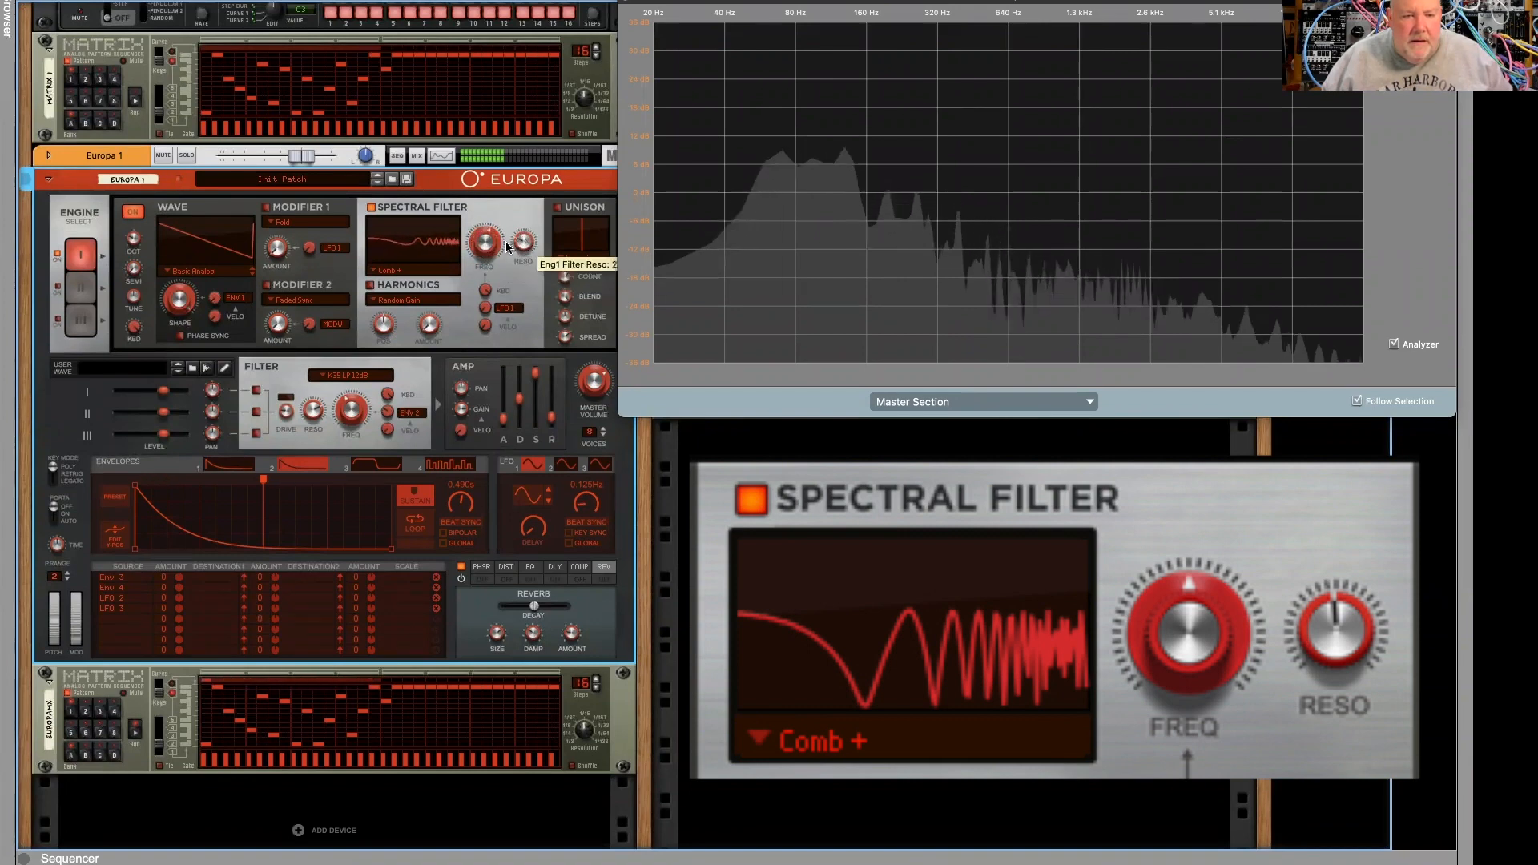
{"action": "left_click_drag", "start_coordinate": [484, 260], "coordinate": [476, 251]}
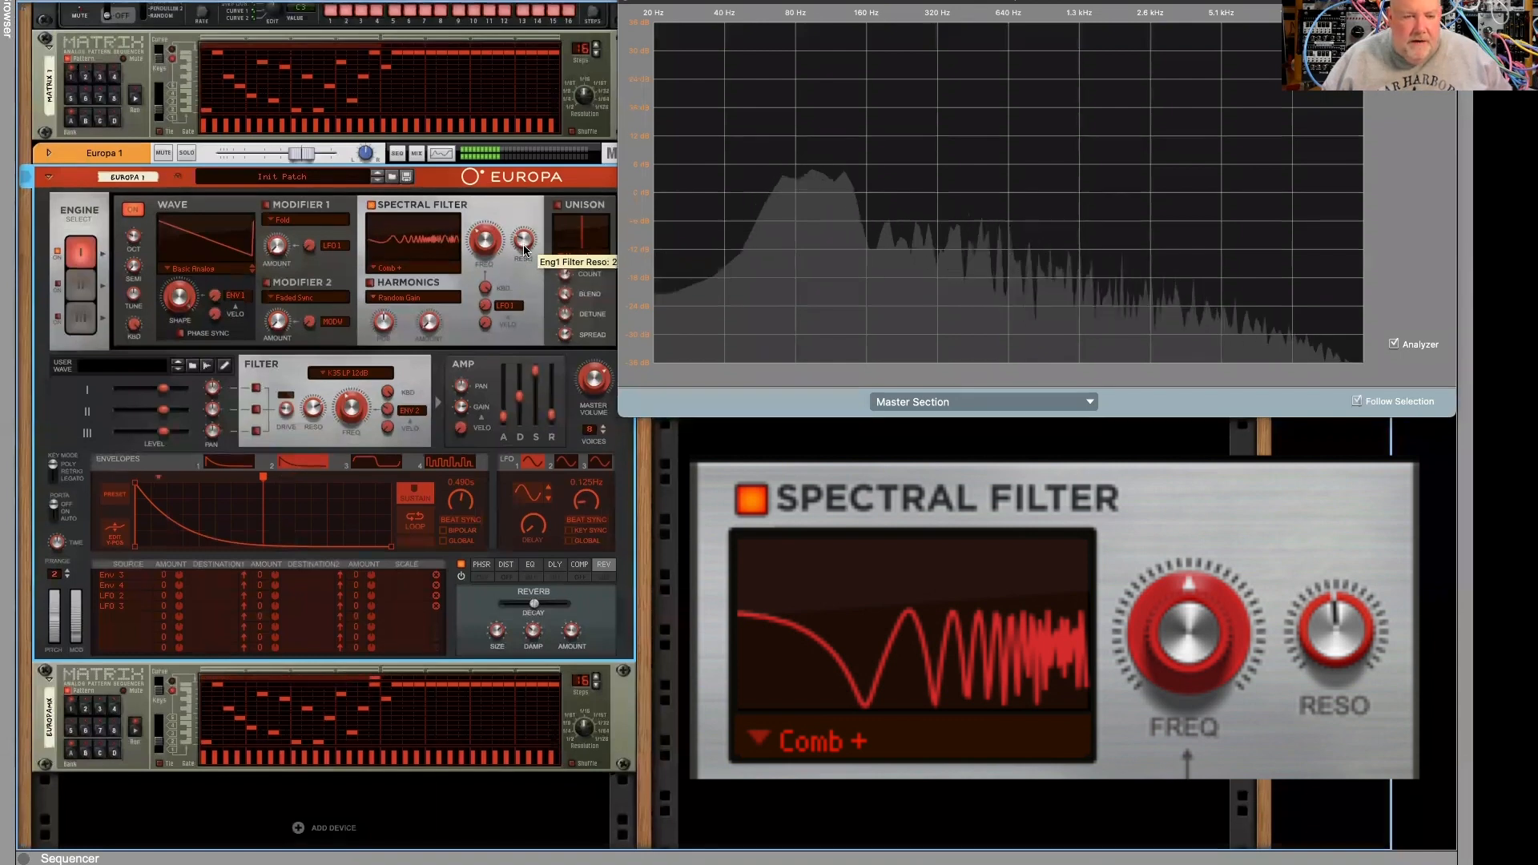
{"action": "left_click_drag", "start_coordinate": [524, 251], "coordinate": [498, 247]}
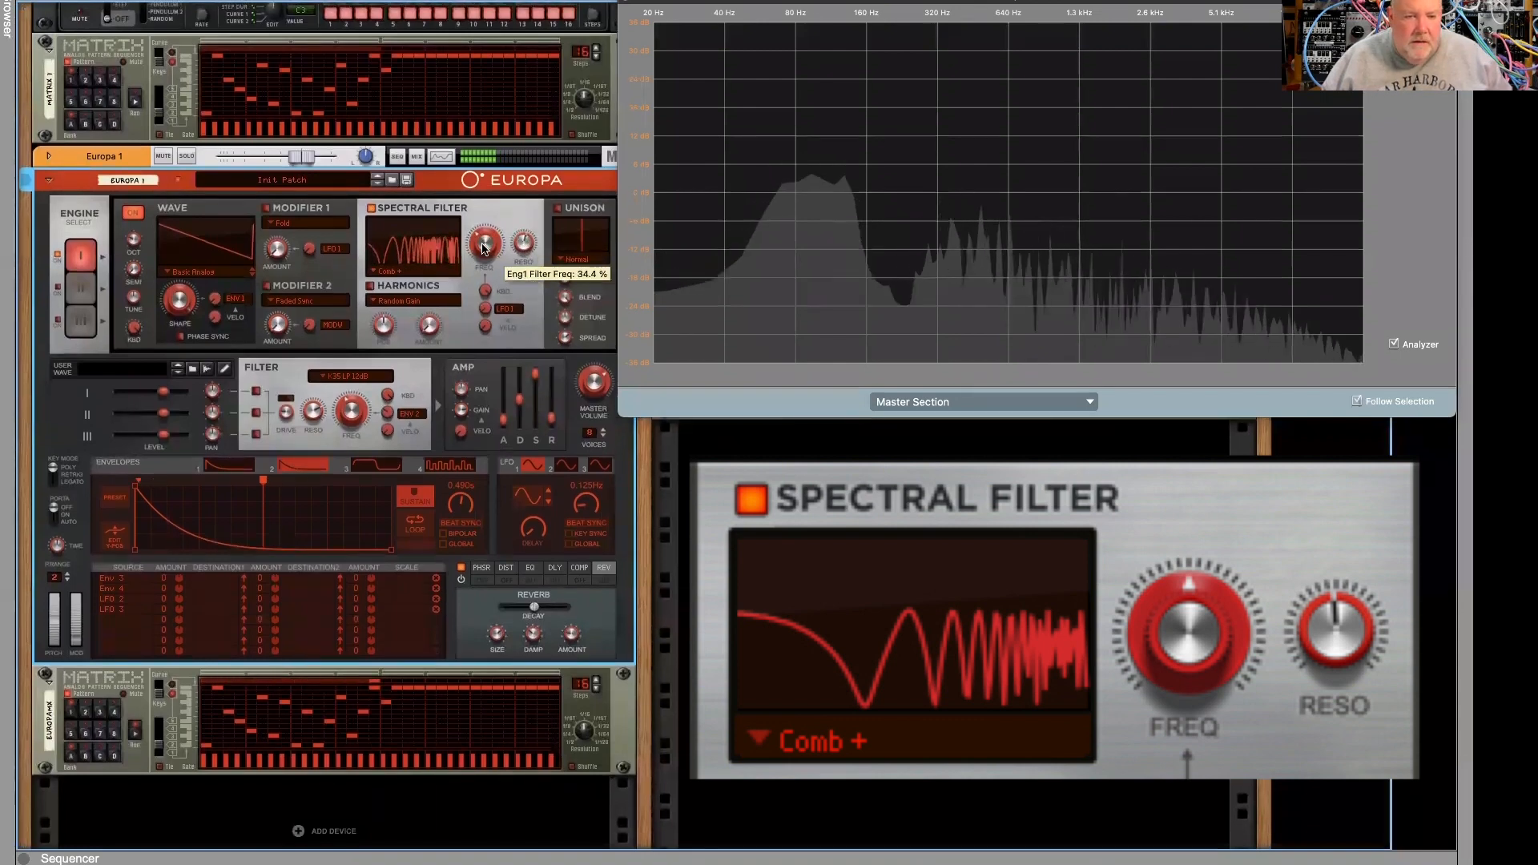
{"action": "left_click_drag", "start_coordinate": [482, 260], "coordinate": [490, 293]}
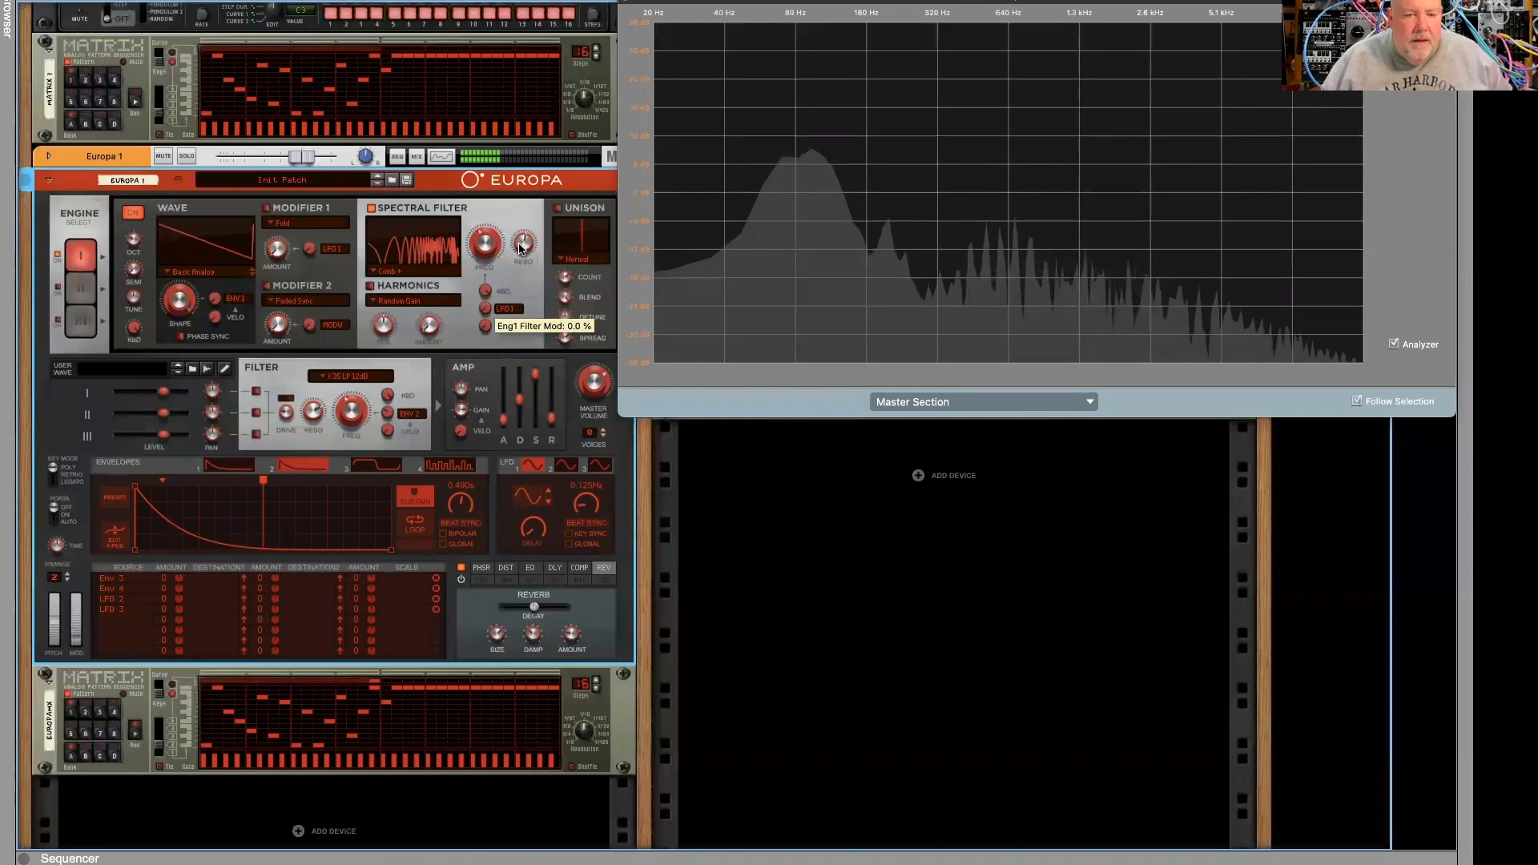
- Switch the spectral filter to Comb - and sweep its frequency and resonance against the running pattern
{"action": "left_click", "coordinate": [396, 271]}
{"action": "left_click", "coordinate": [397, 440]}
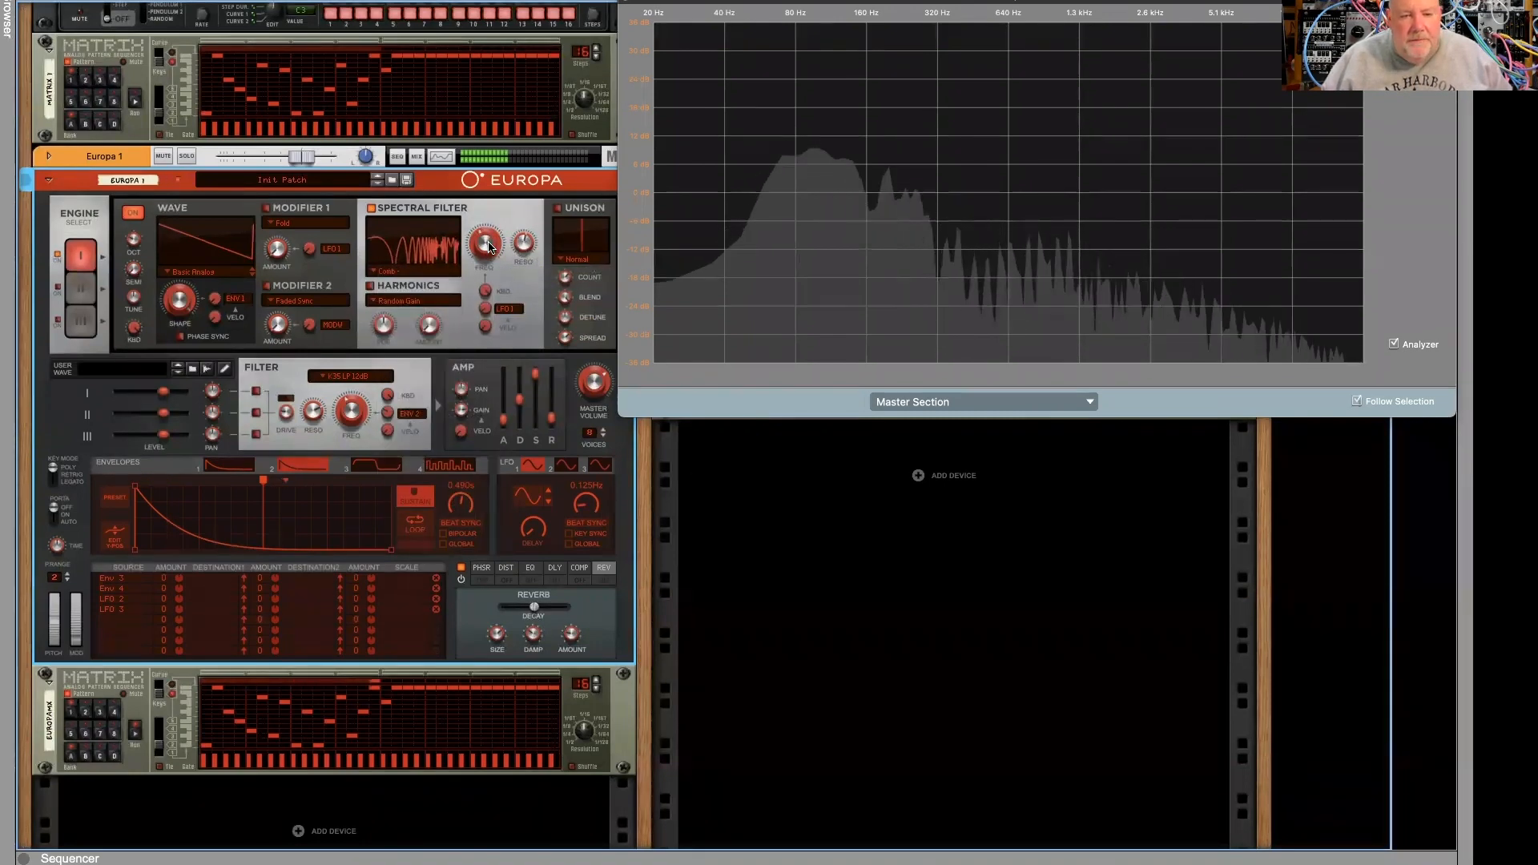
{"action": "mouse_move", "coordinate": [483, 256]}
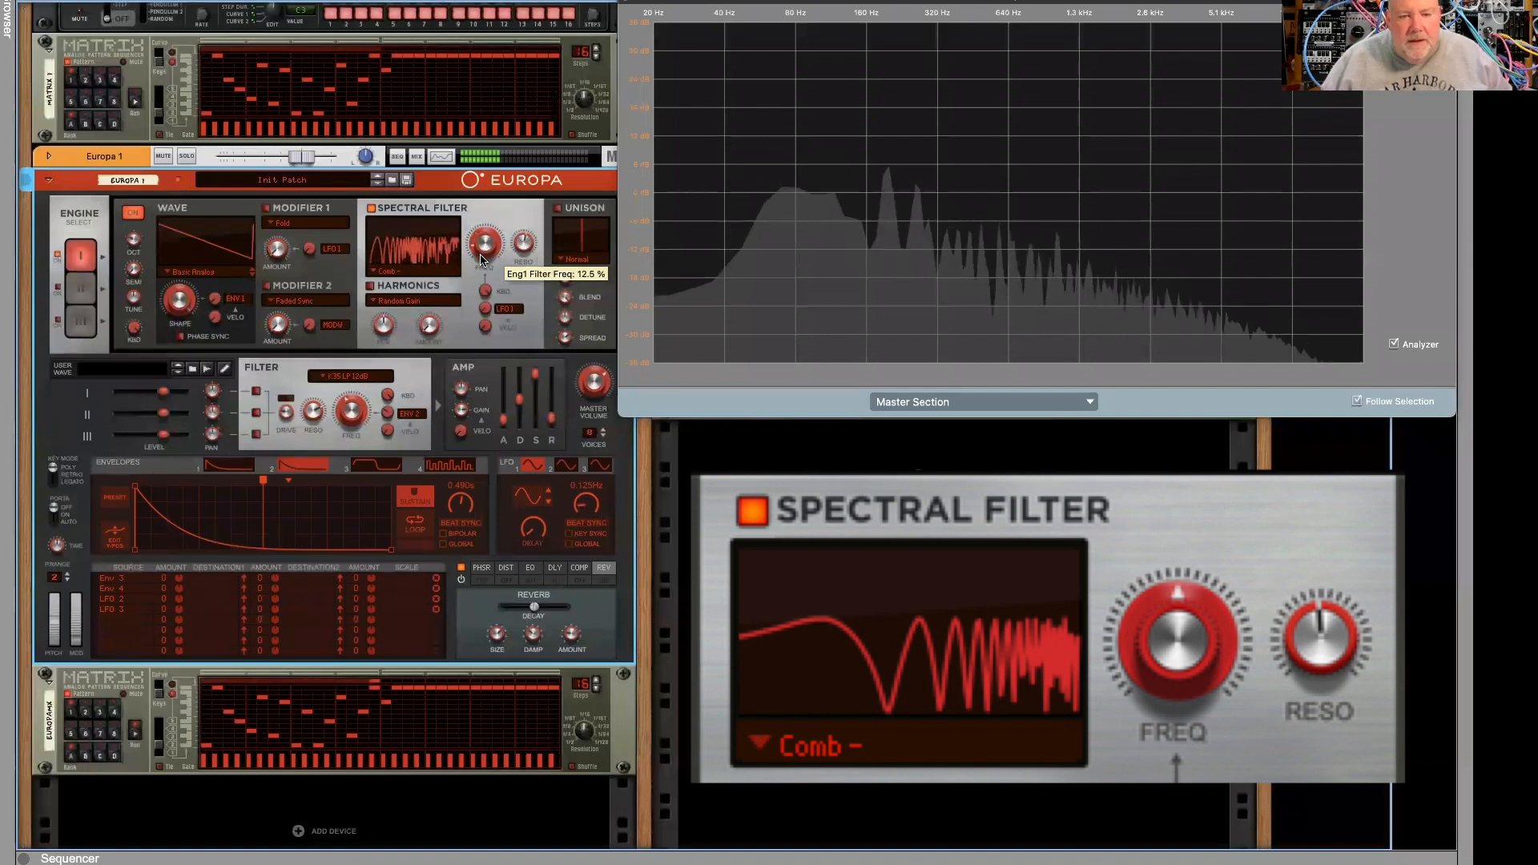
{"action": "mouse_move", "coordinate": [531, 250]}
{"action": "left_click_drag", "start_coordinate": [531, 243], "coordinate": [506, 252]}
{"action": "mouse_move", "coordinate": [487, 255]}
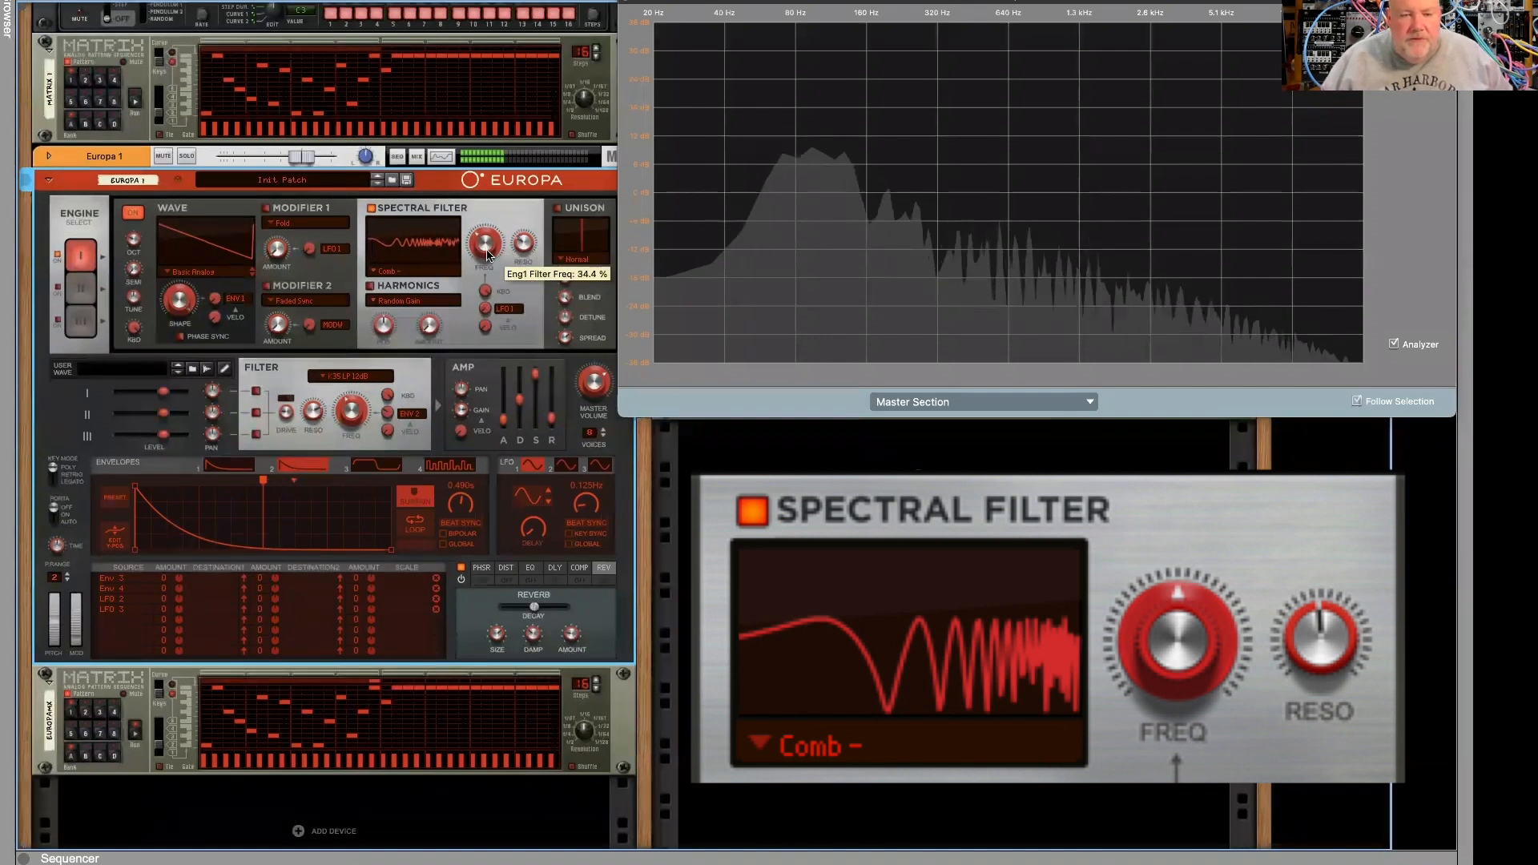
{"action": "left_click_drag", "start_coordinate": [536, 247], "coordinate": [427, 270]}
- Switch the spectral filter to Resonator 1, stop the Matrix pattern below Europa, and vary the filter's resonance down to minimum and back up
{"action": "left_click", "coordinate": [426, 269]}
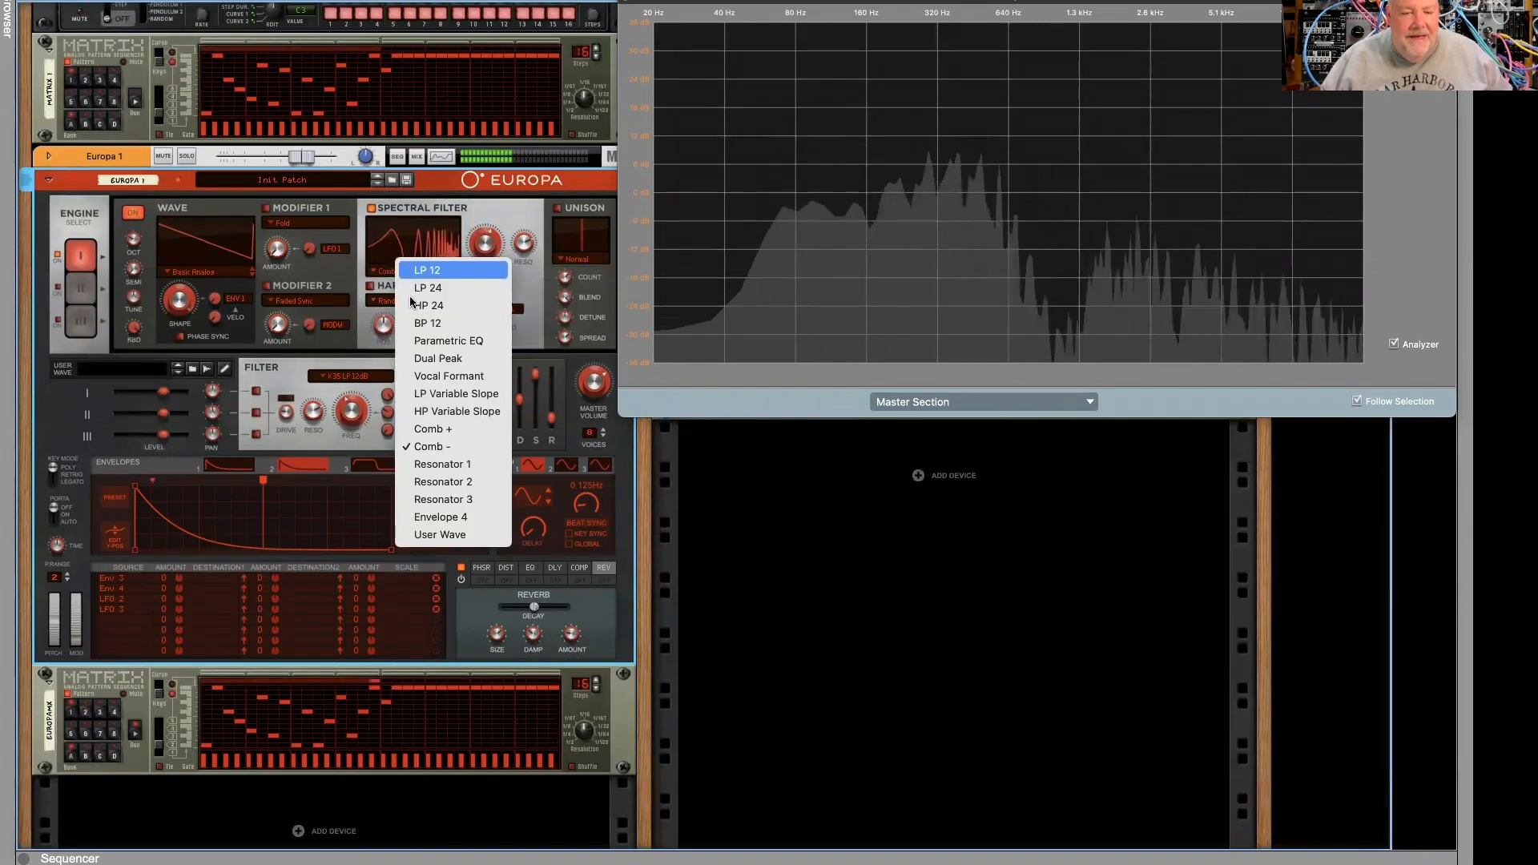
{"action": "left_click", "coordinate": [437, 465]}
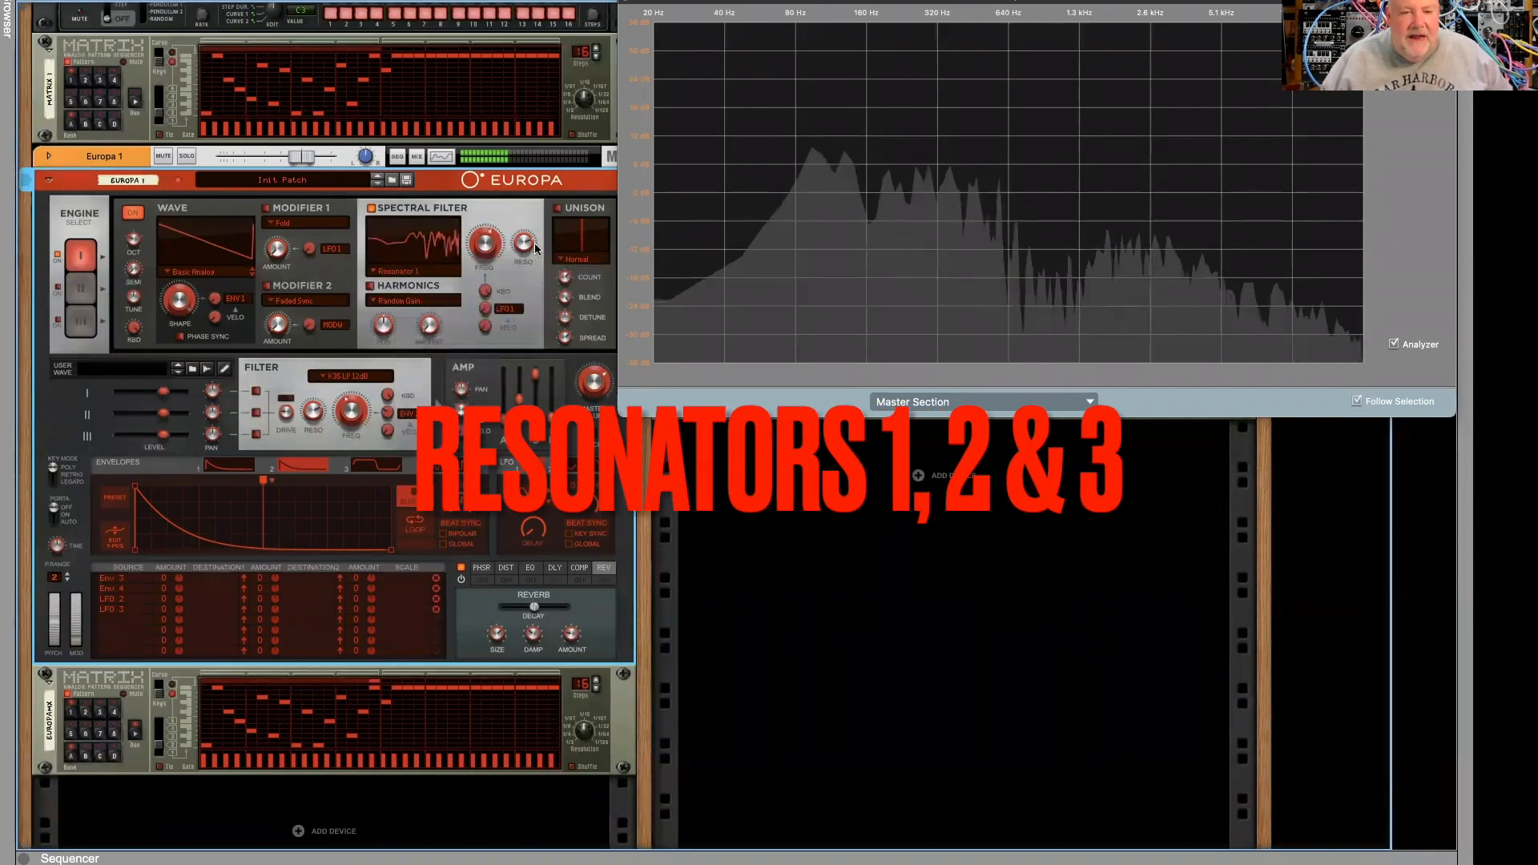
{"action": "left_click_drag", "start_coordinate": [516, 257], "coordinate": [517, 246]}
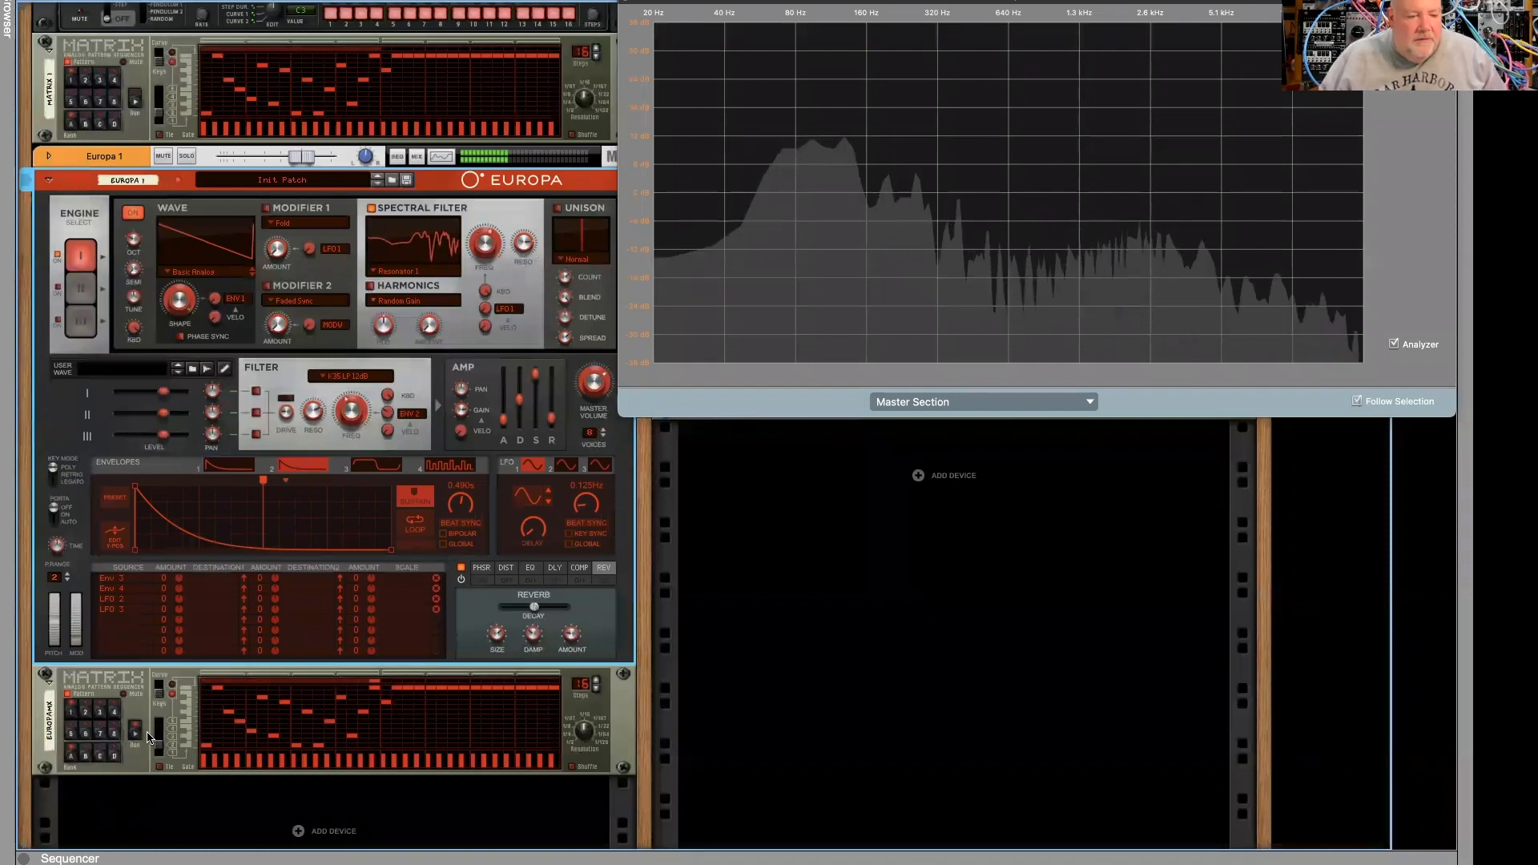
{"action": "left_click", "coordinate": [201, 719]}
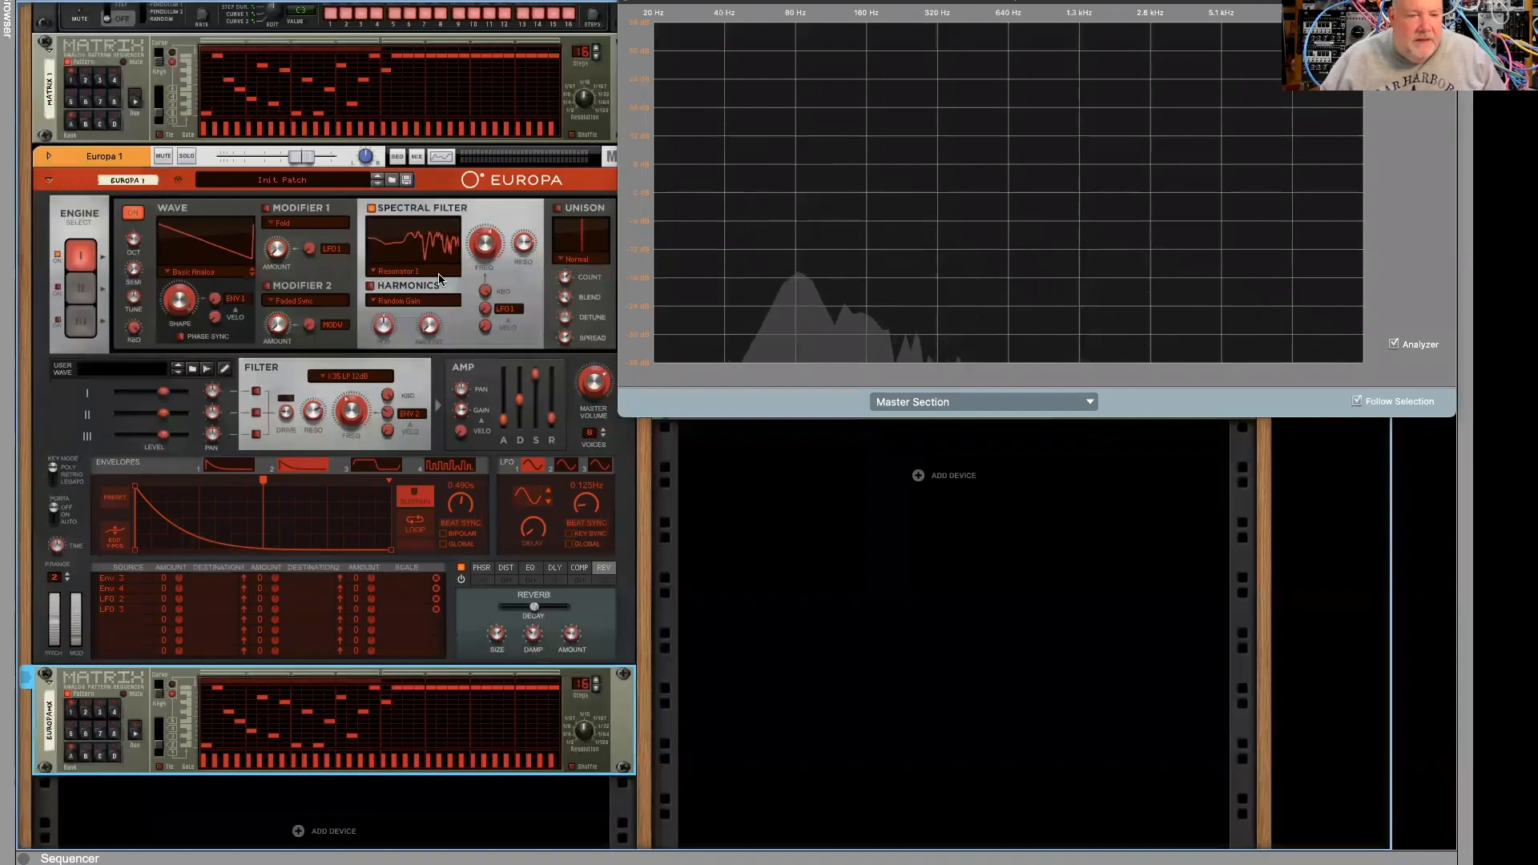
{"action": "left_click", "coordinate": [526, 244]}
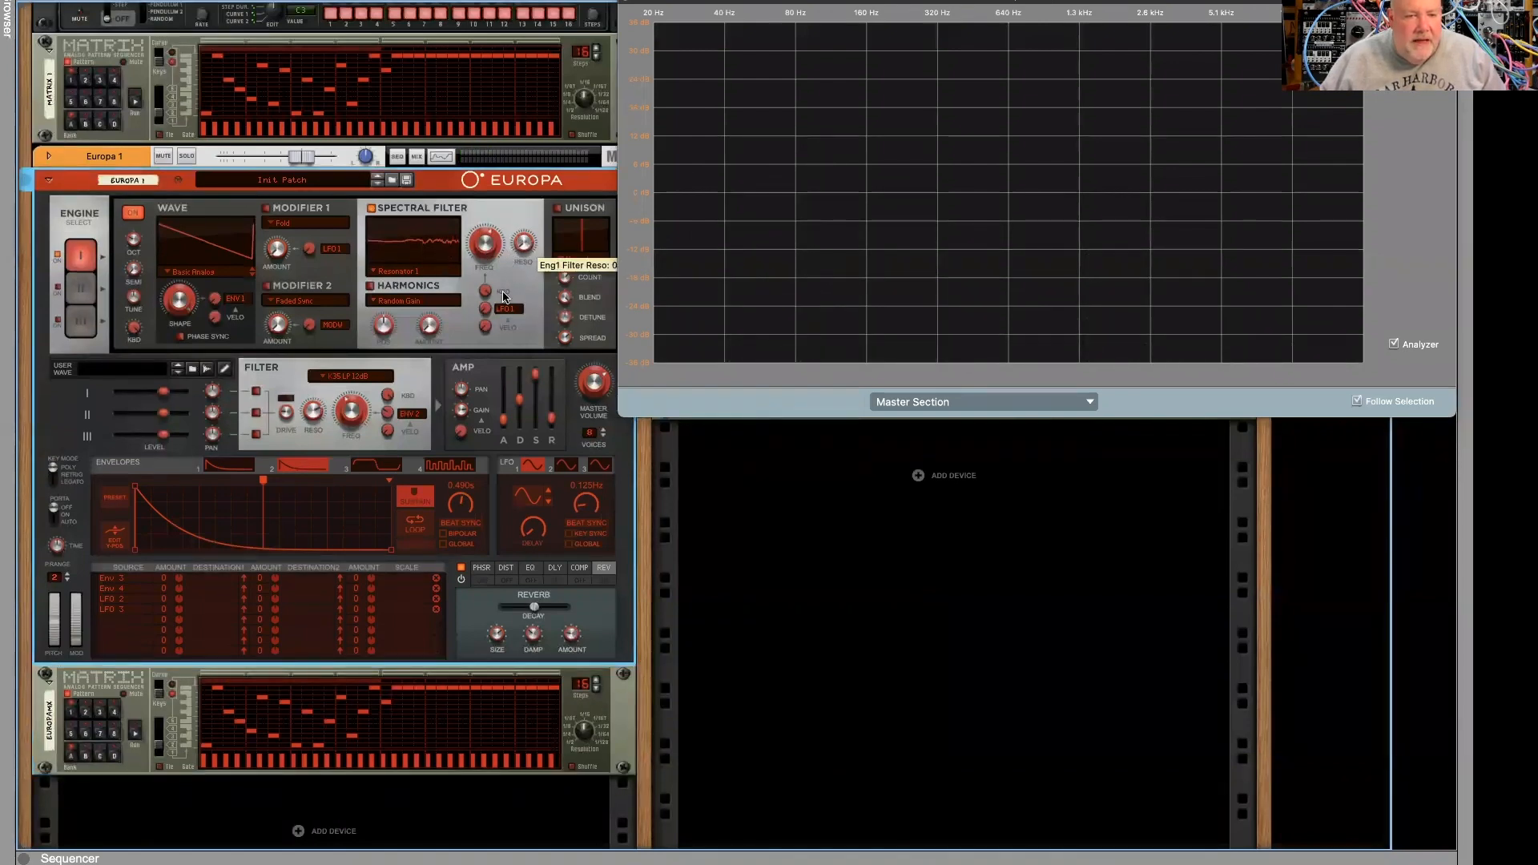
- Switch the spectral filter to Resonator 2 and on to Resonator 3, varying the resonance to compare their curves
{"action": "left_click", "coordinate": [415, 275]}
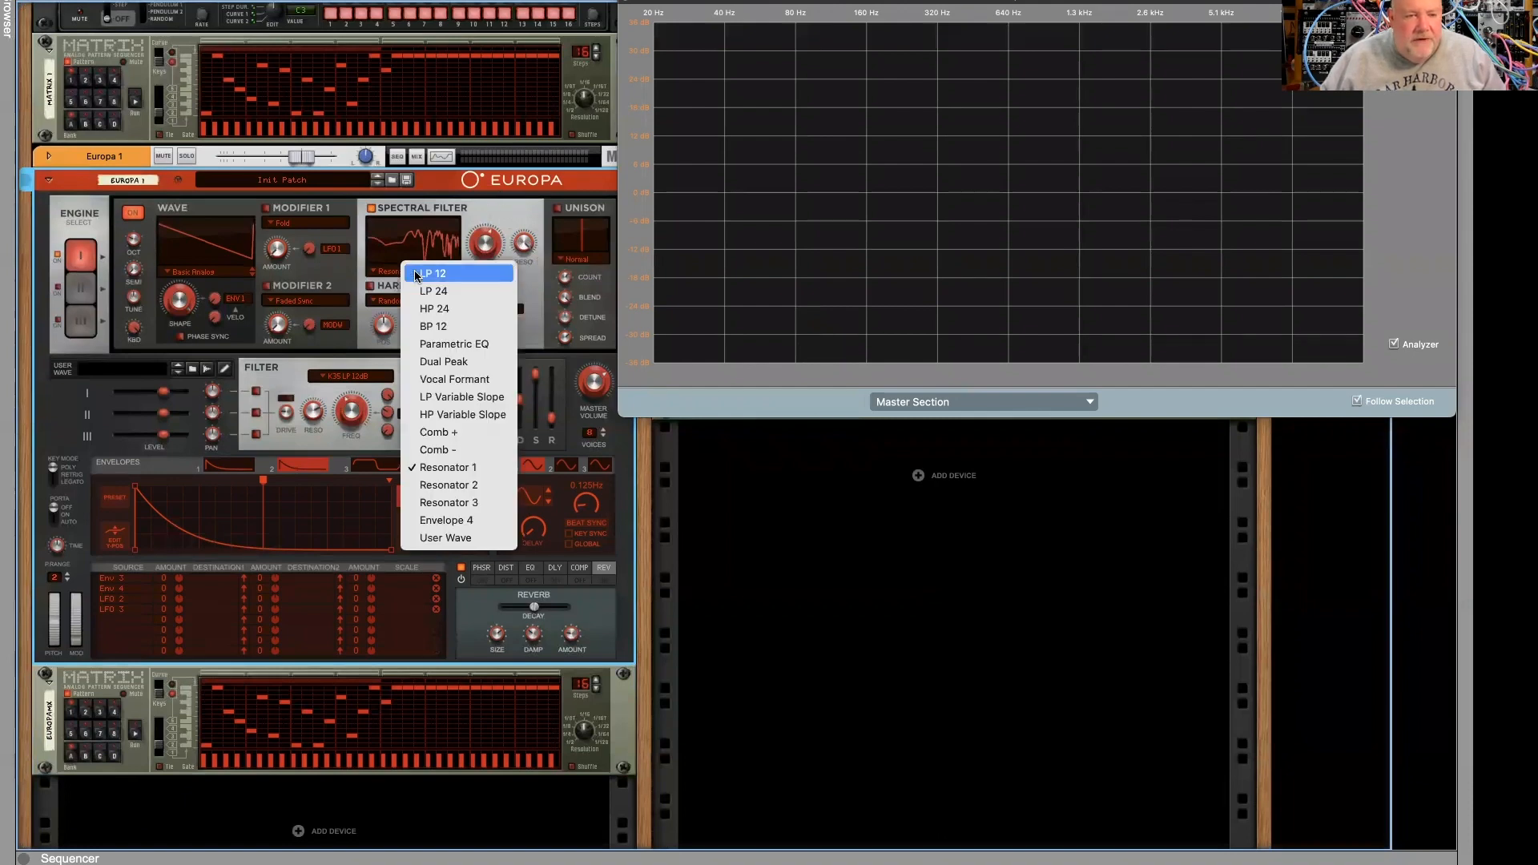
{"action": "left_click", "coordinate": [429, 485]}
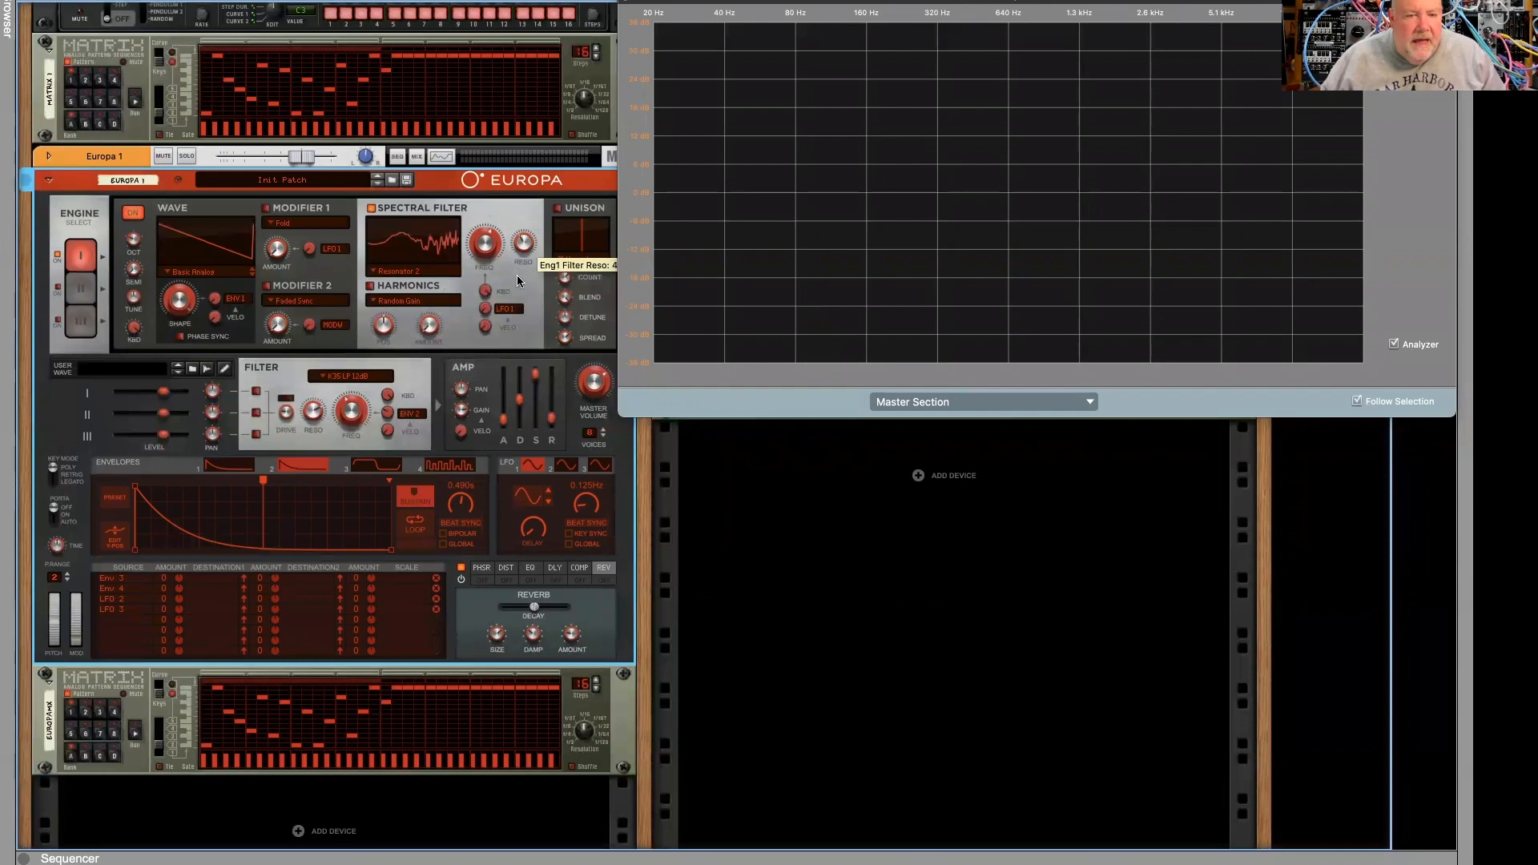
{"action": "left_click_drag", "start_coordinate": [515, 304], "coordinate": [506, 244]}
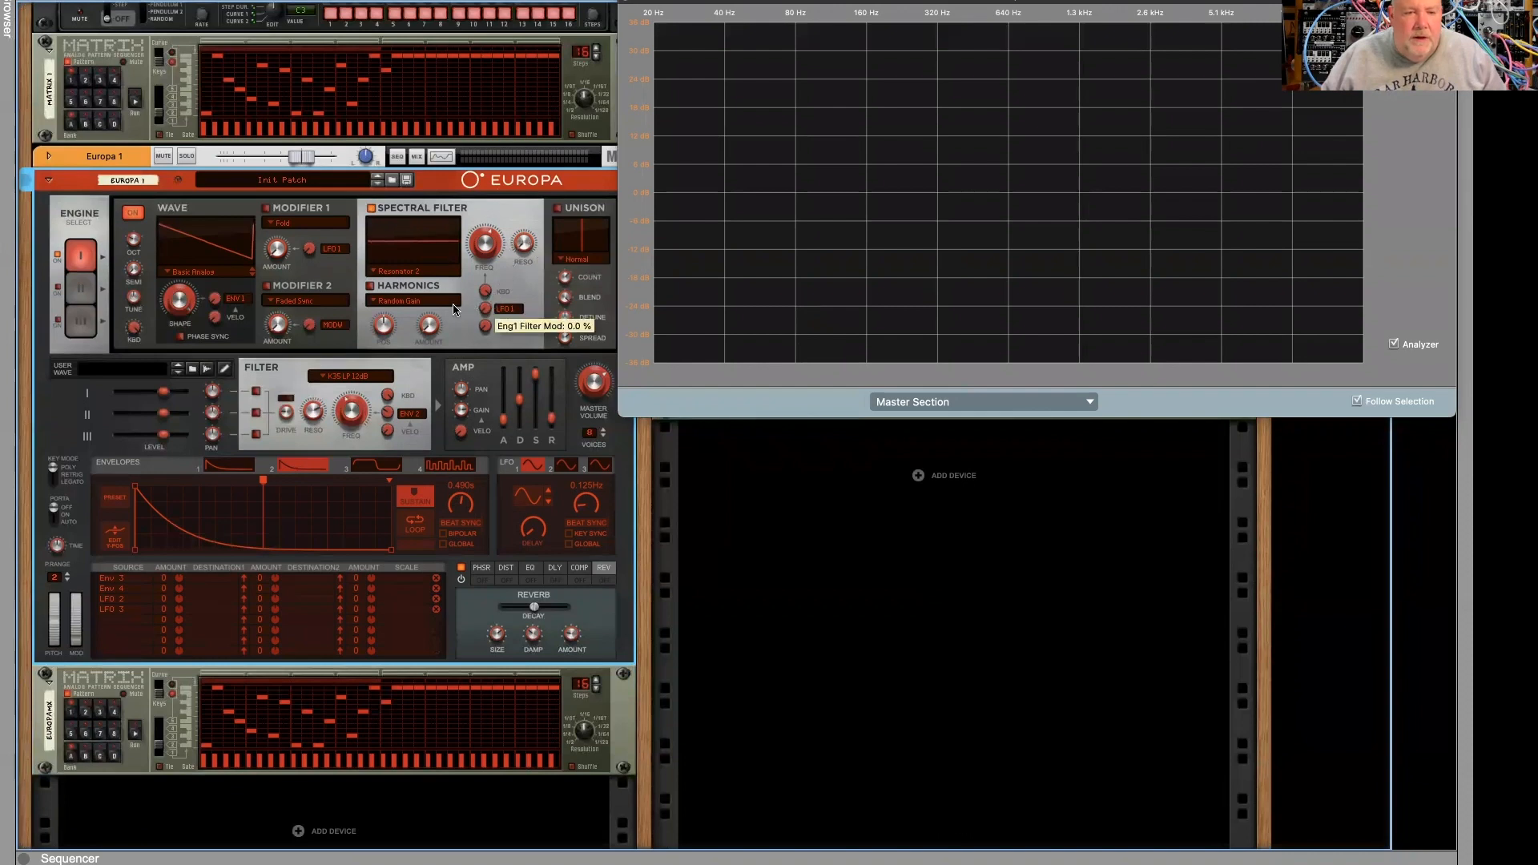
{"action": "left_click", "coordinate": [410, 274]}
{"action": "left_click", "coordinate": [445, 515]}
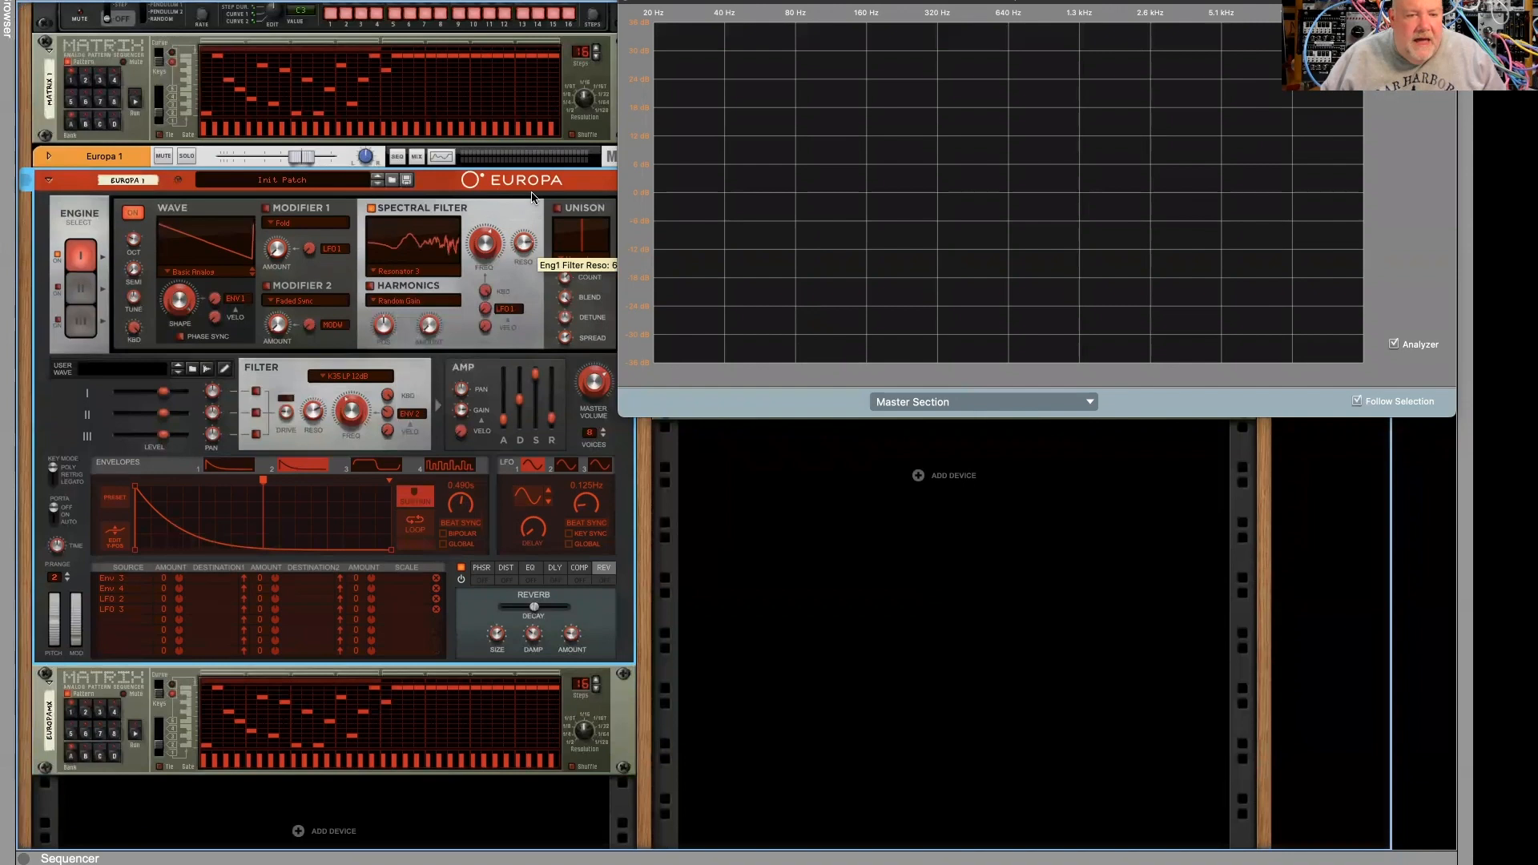
- Return the spectral filter to Resonator 1, run the Matrix pattern below Europa, and sweep the resonance against the sound
{"action": "left_click", "coordinate": [408, 271]}
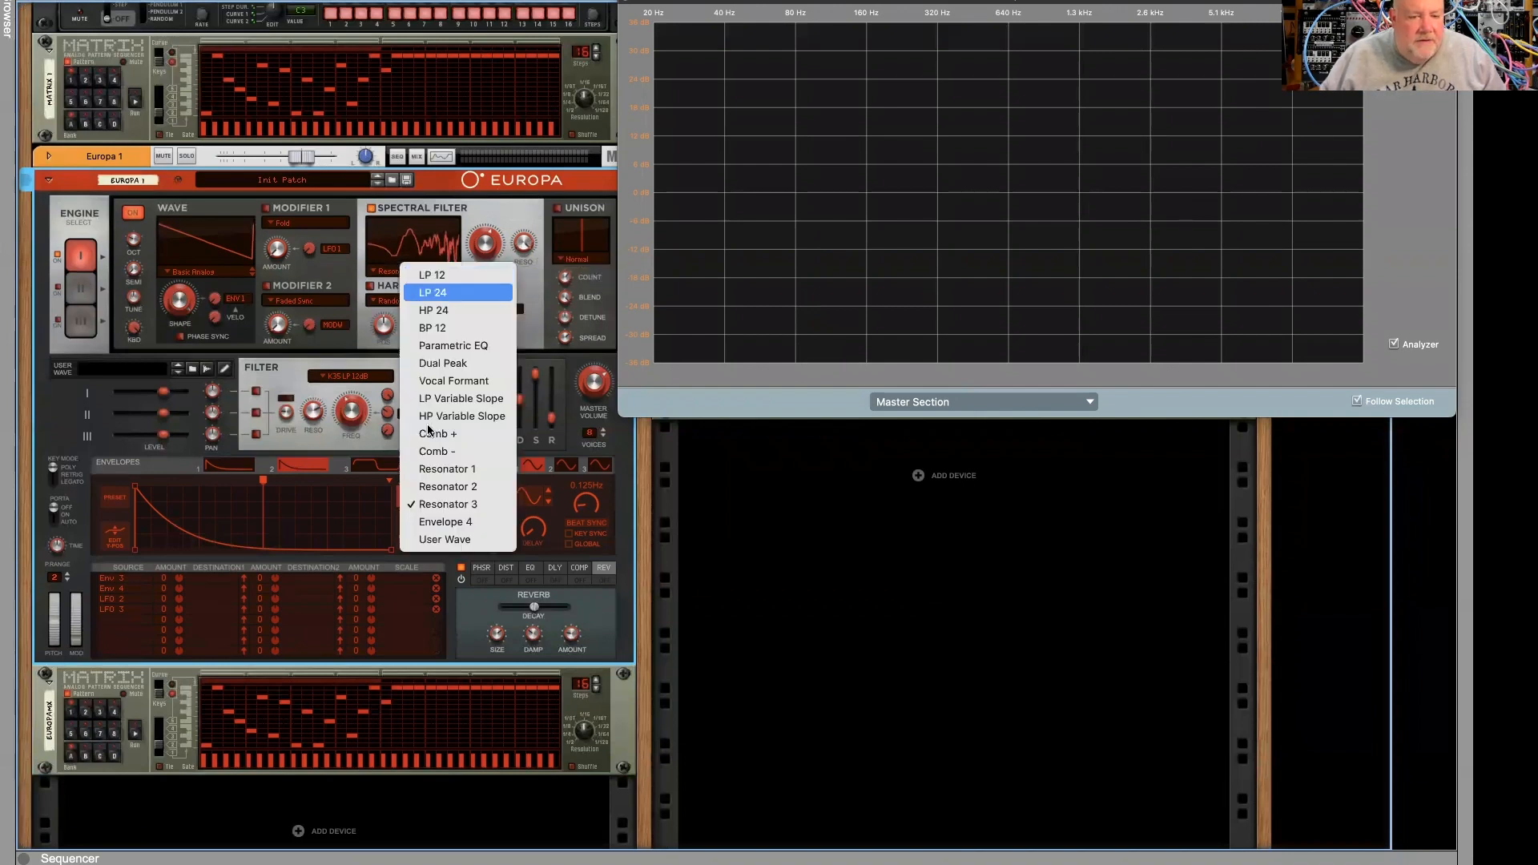
{"action": "left_click", "coordinate": [437, 469]}
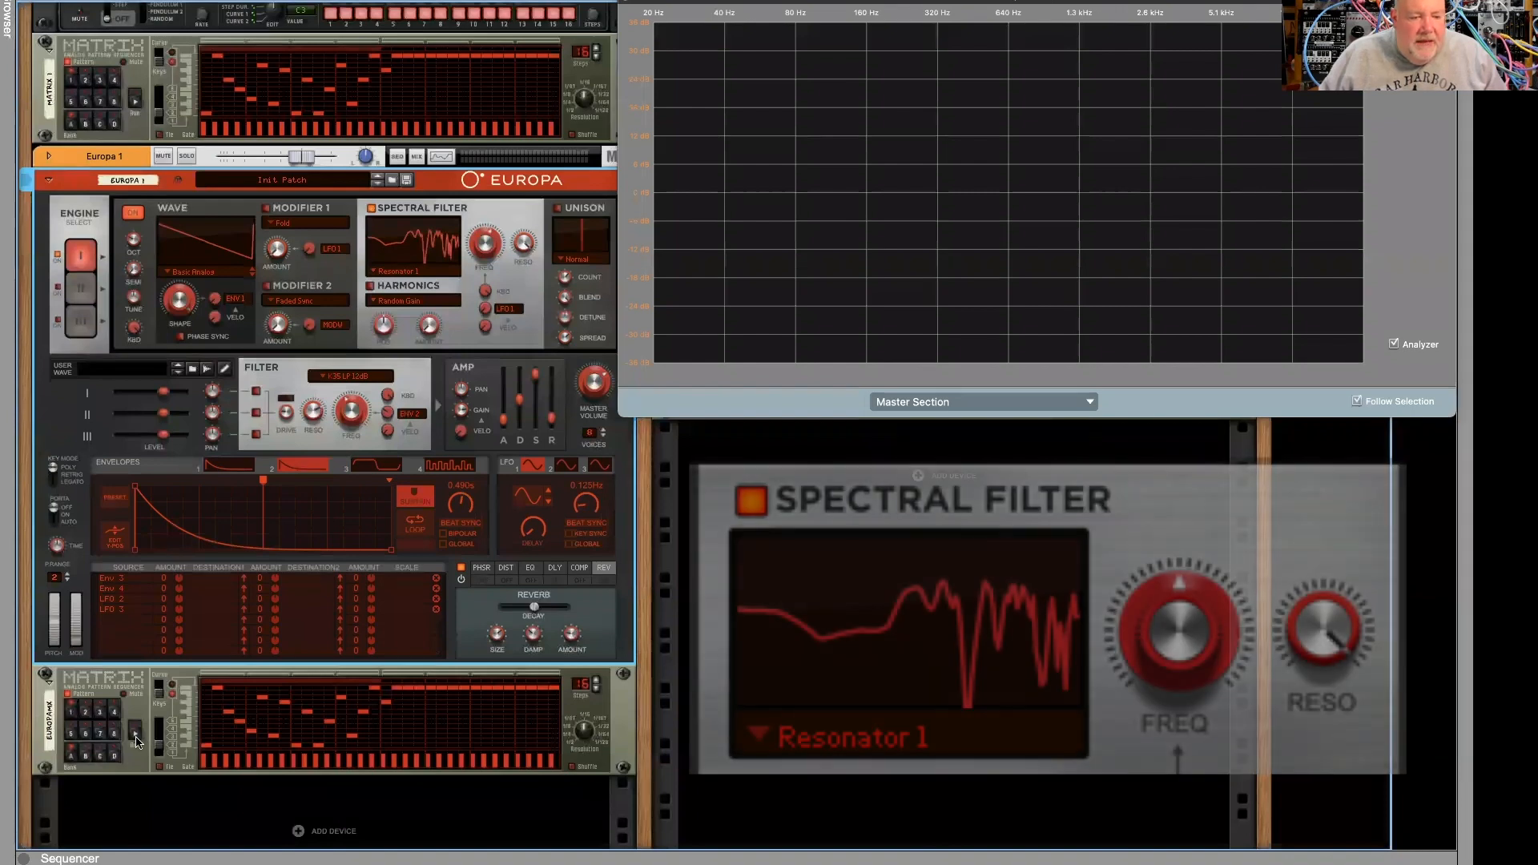
{"action": "left_click", "coordinate": [137, 741]}
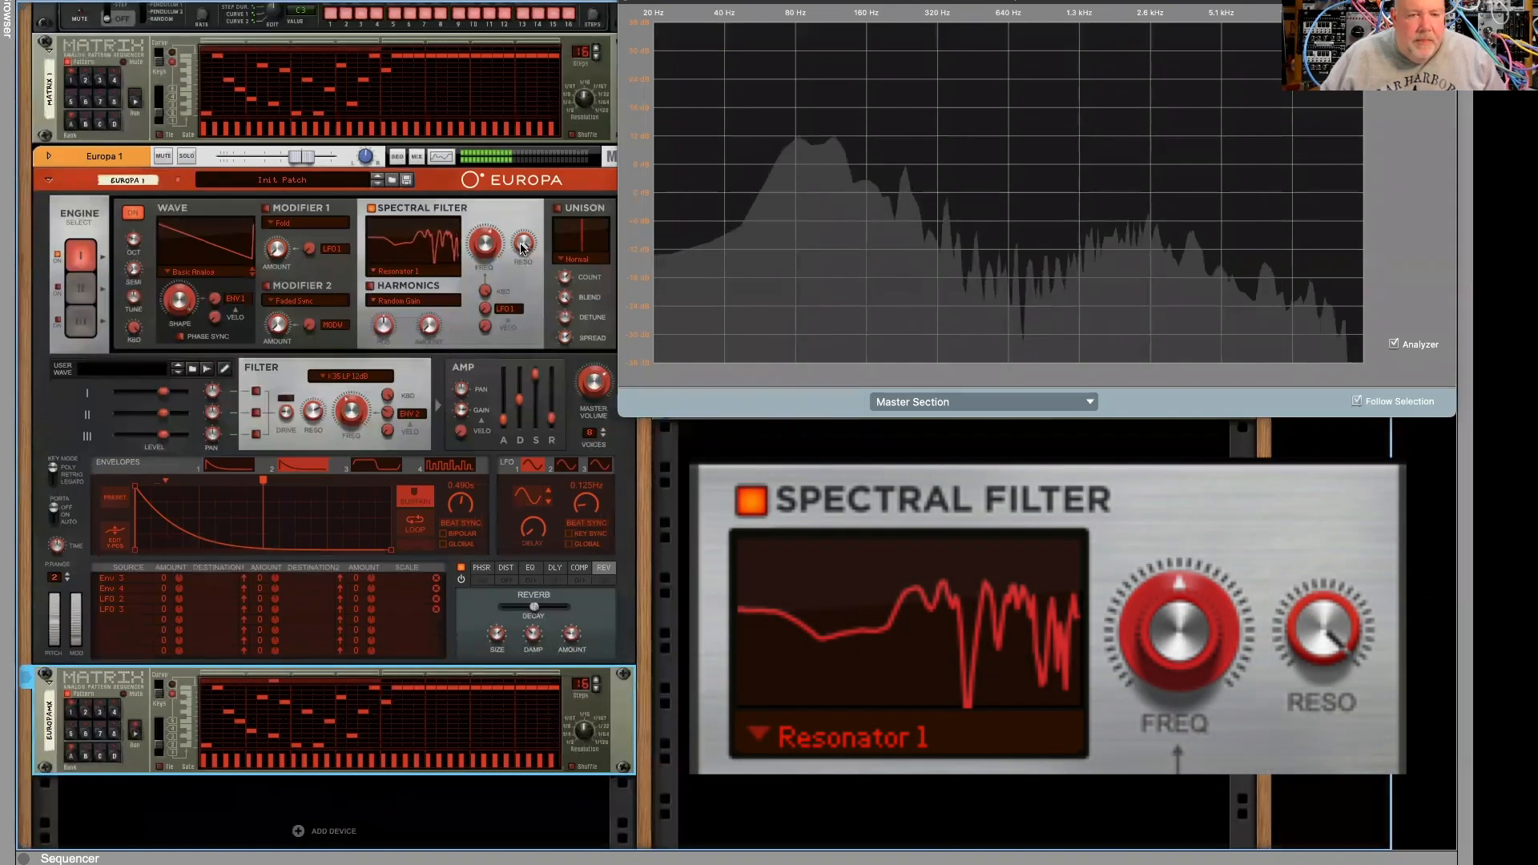
{"action": "left_click_drag", "start_coordinate": [516, 303], "coordinate": [512, 244]}
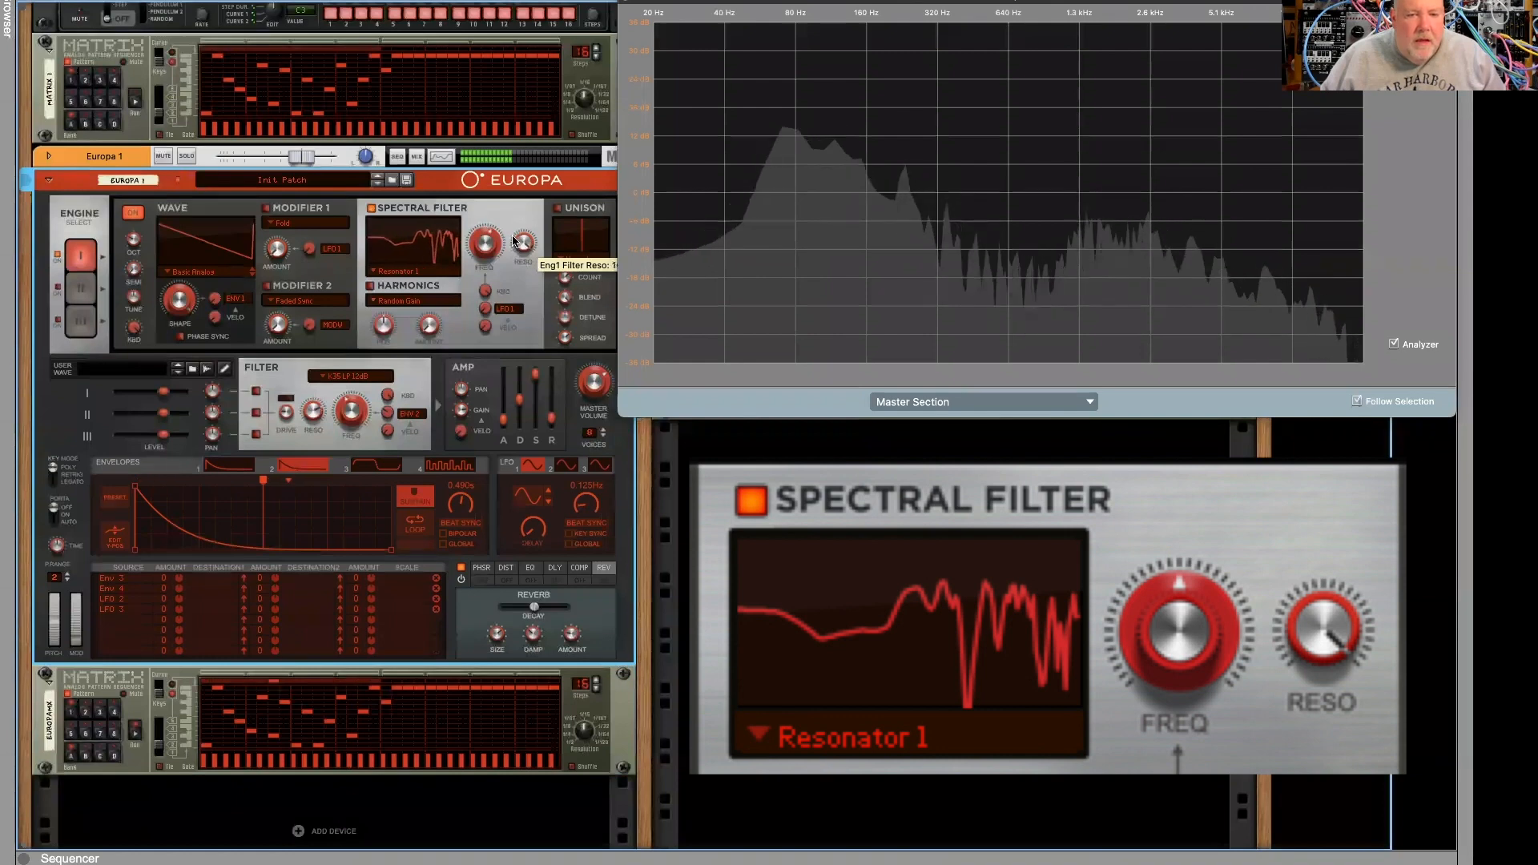
- Switch the spectral filter to Resonator 2 and sweep its resonance and frequency against the running pattern
{"action": "left_click", "coordinate": [406, 274]}
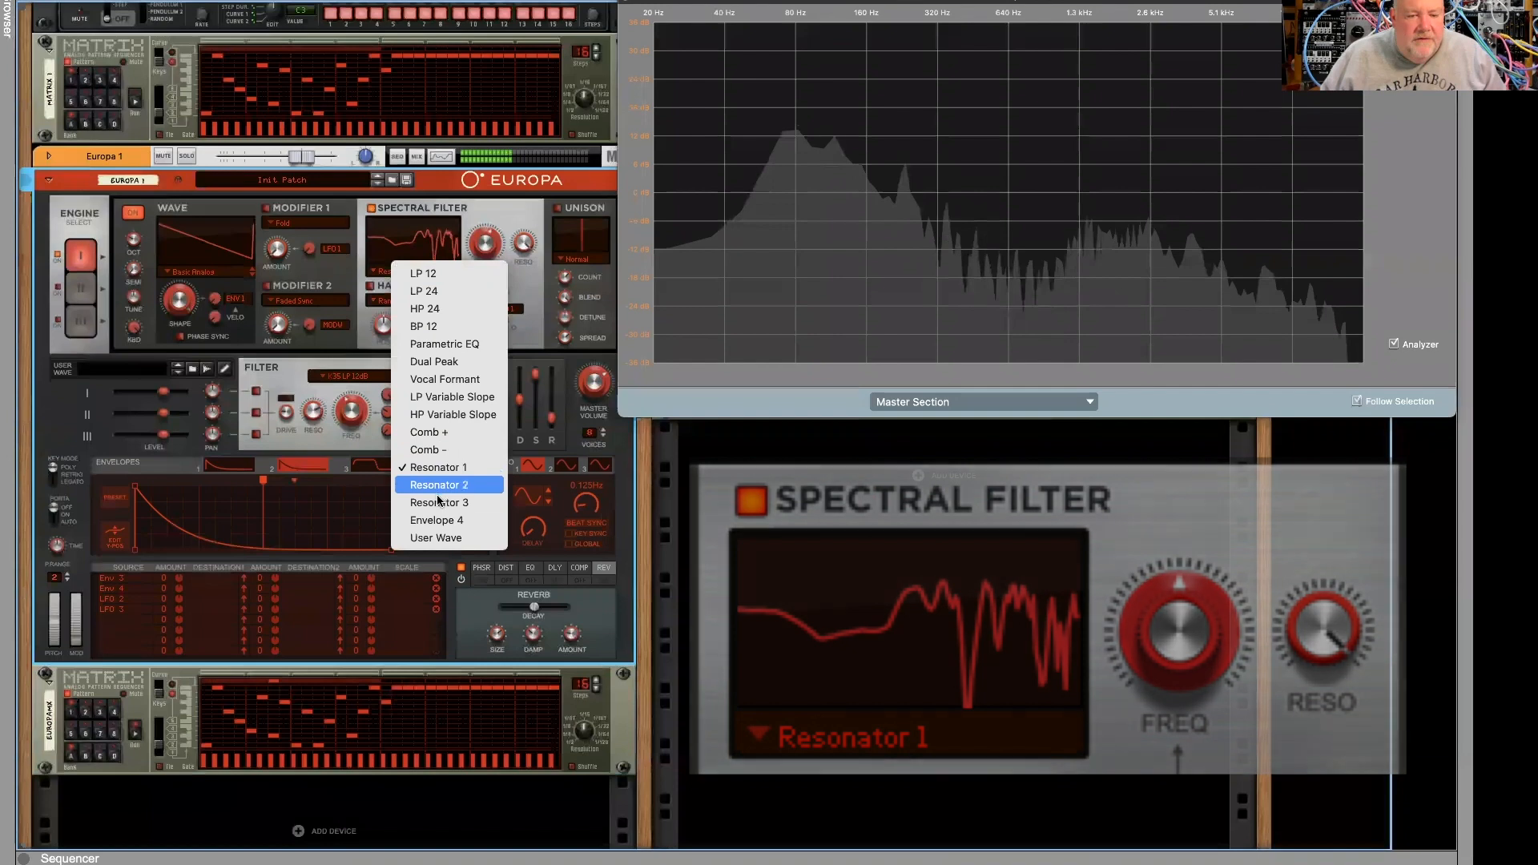
{"action": "left_click", "coordinate": [435, 486]}
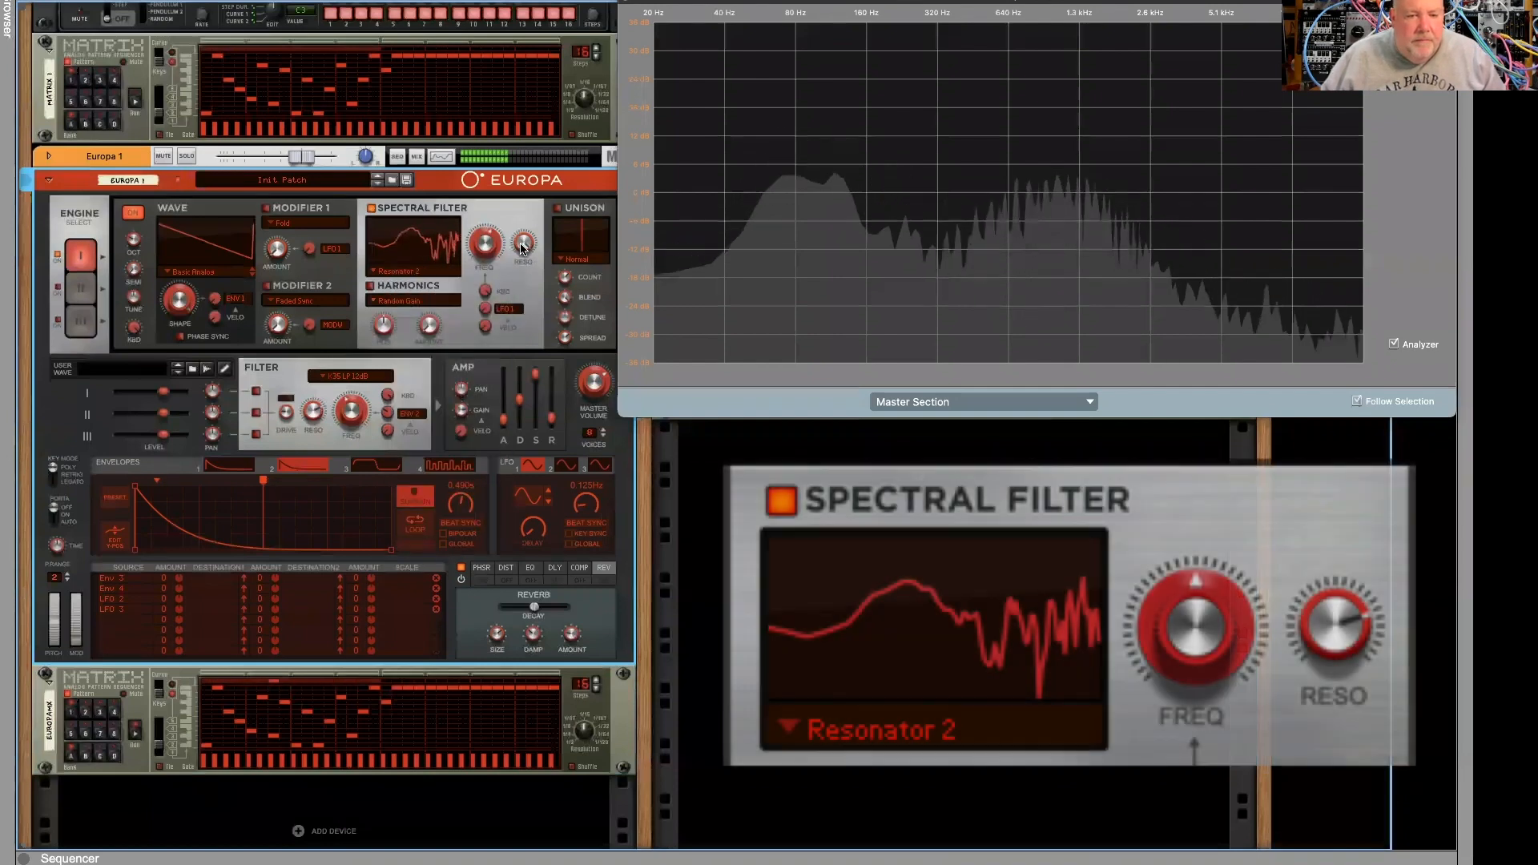
{"action": "left_click_drag", "start_coordinate": [521, 245], "coordinate": [487, 255]}
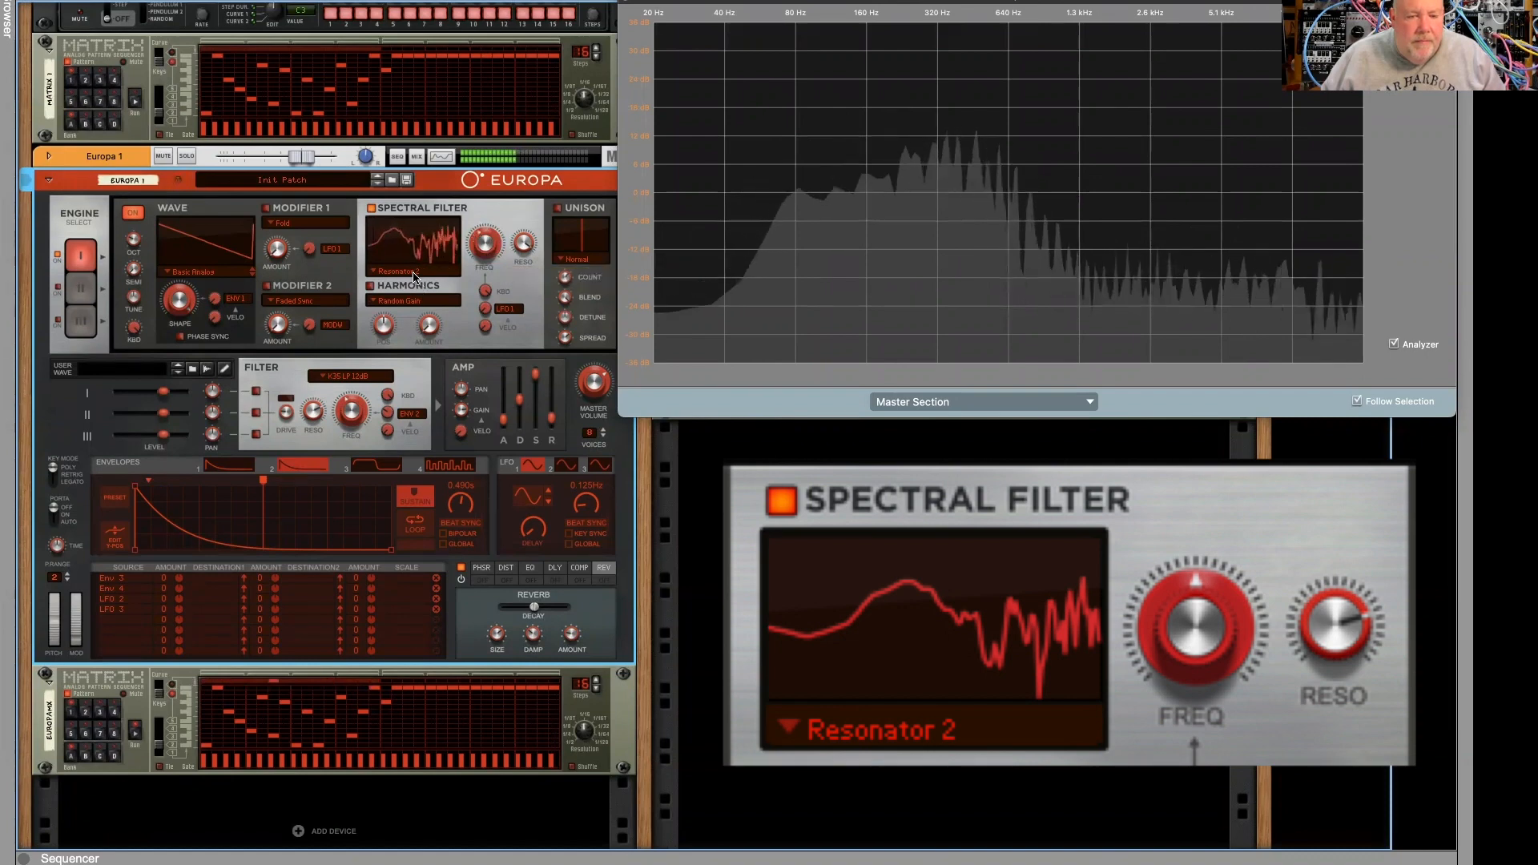
{"action": "mouse_move", "coordinate": [486, 250]}
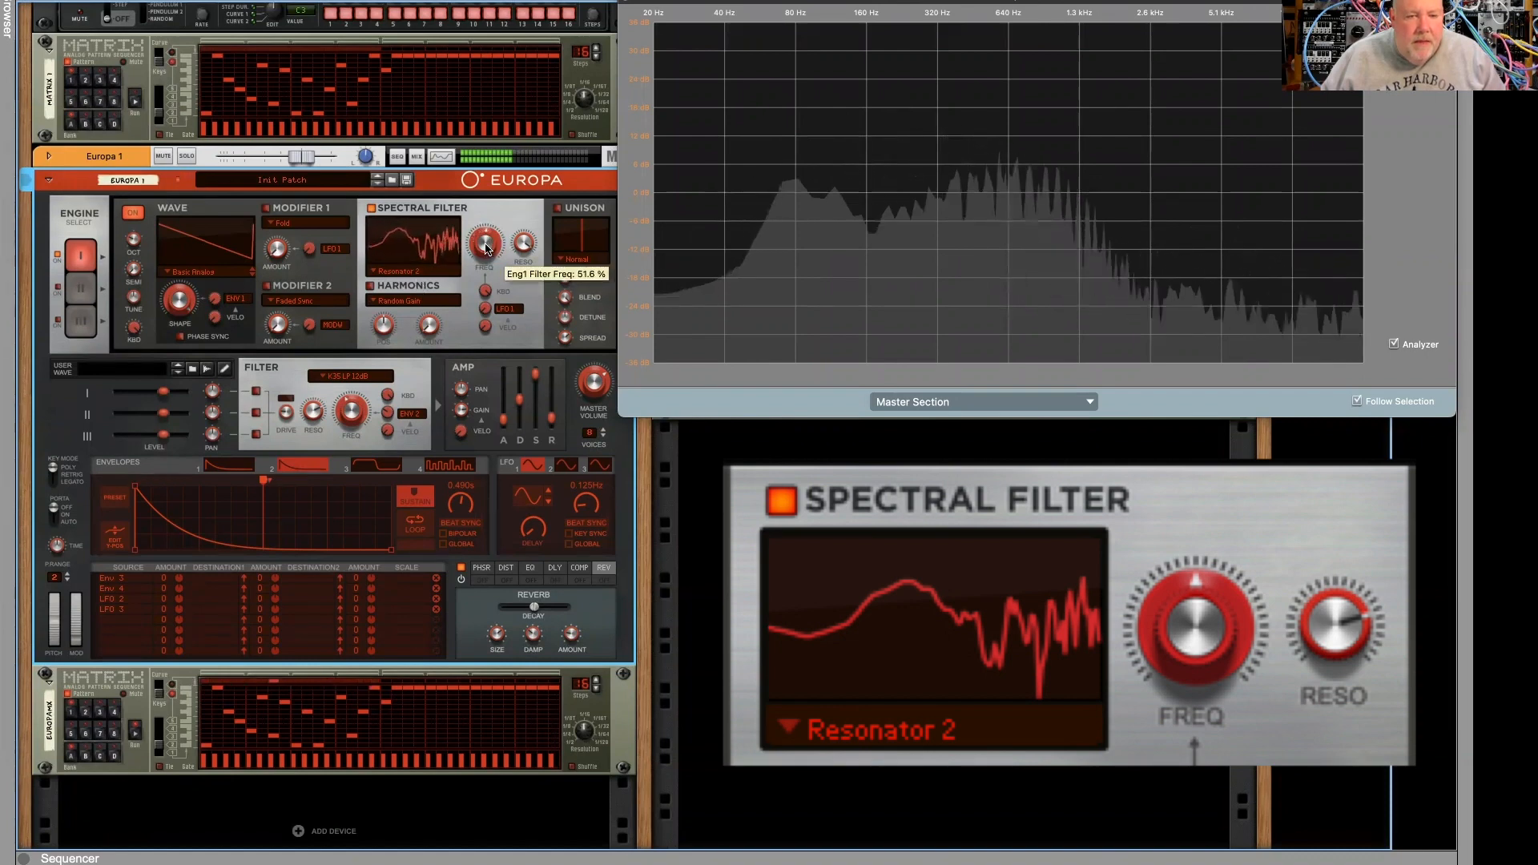
- Switch the spectral filter to Resonator 3 and sweep its resonance and frequency against the running pattern
{"action": "left_click", "coordinate": [408, 275]}
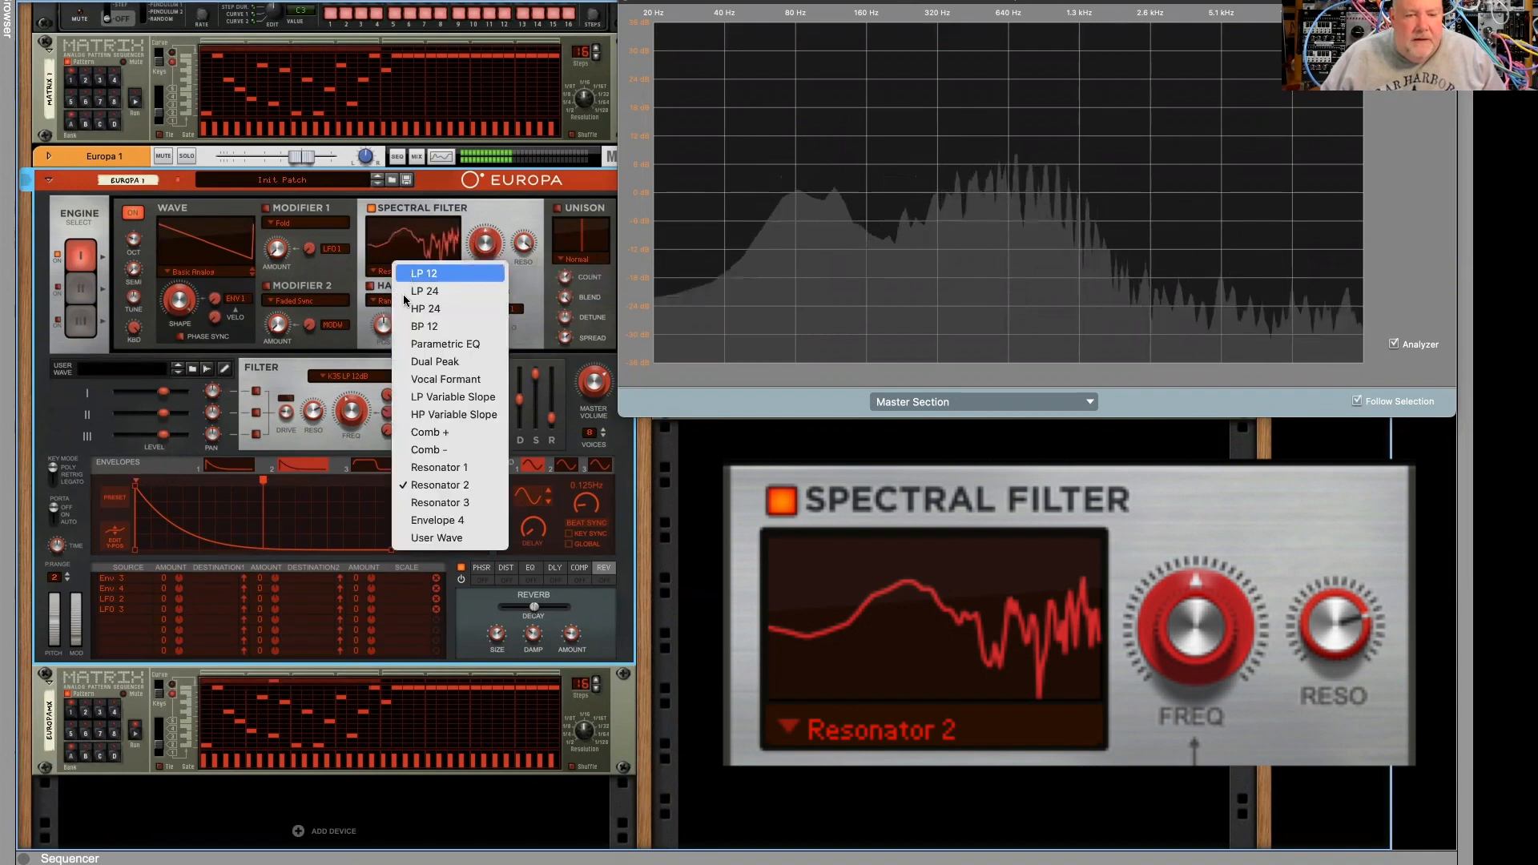
{"action": "left_click", "coordinate": [439, 502]}
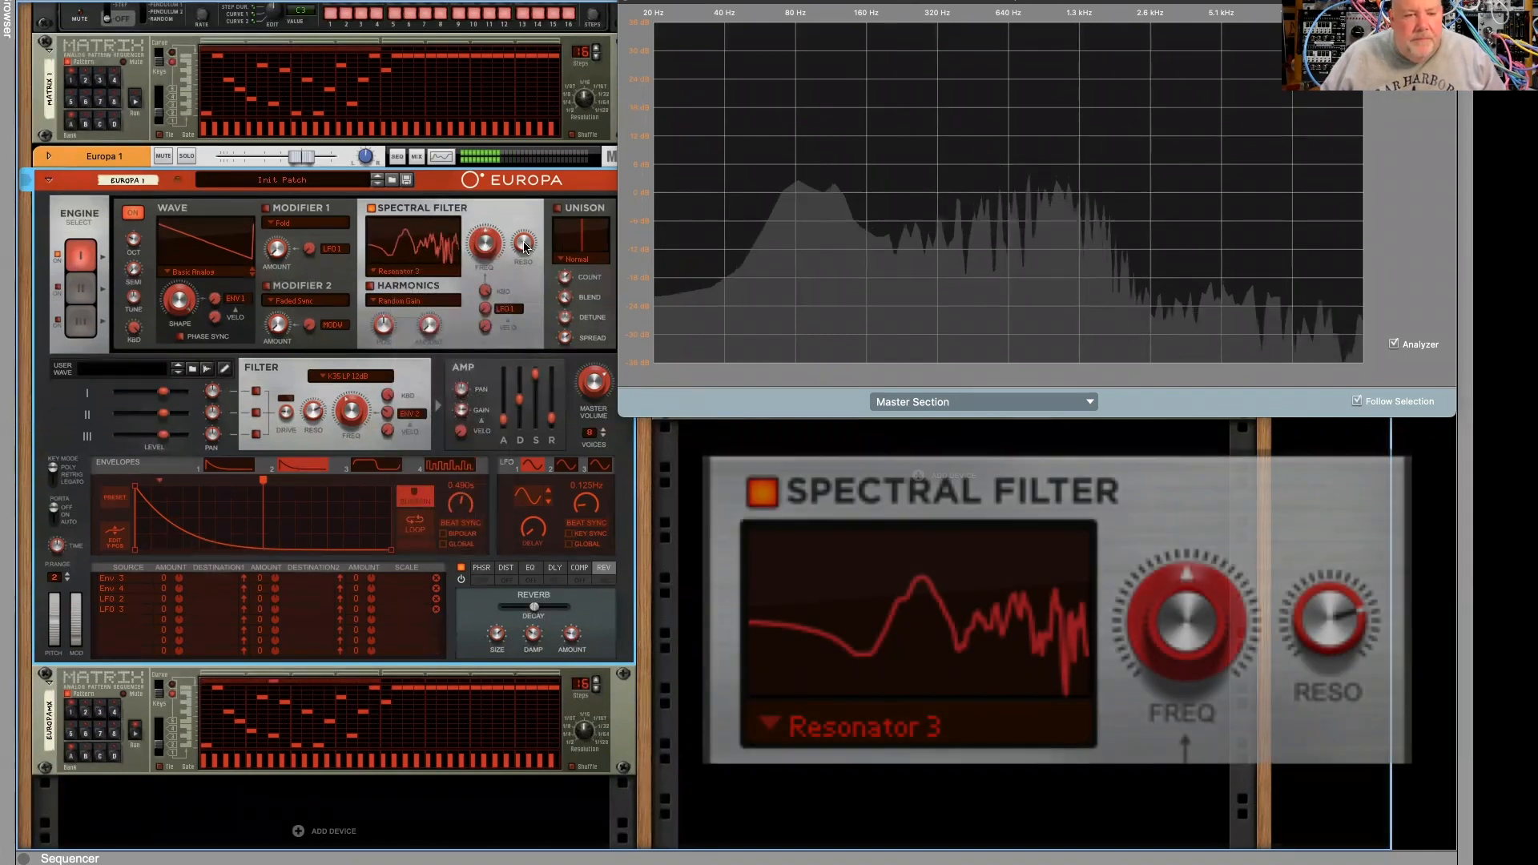
{"action": "mouse_move", "coordinate": [523, 253]}
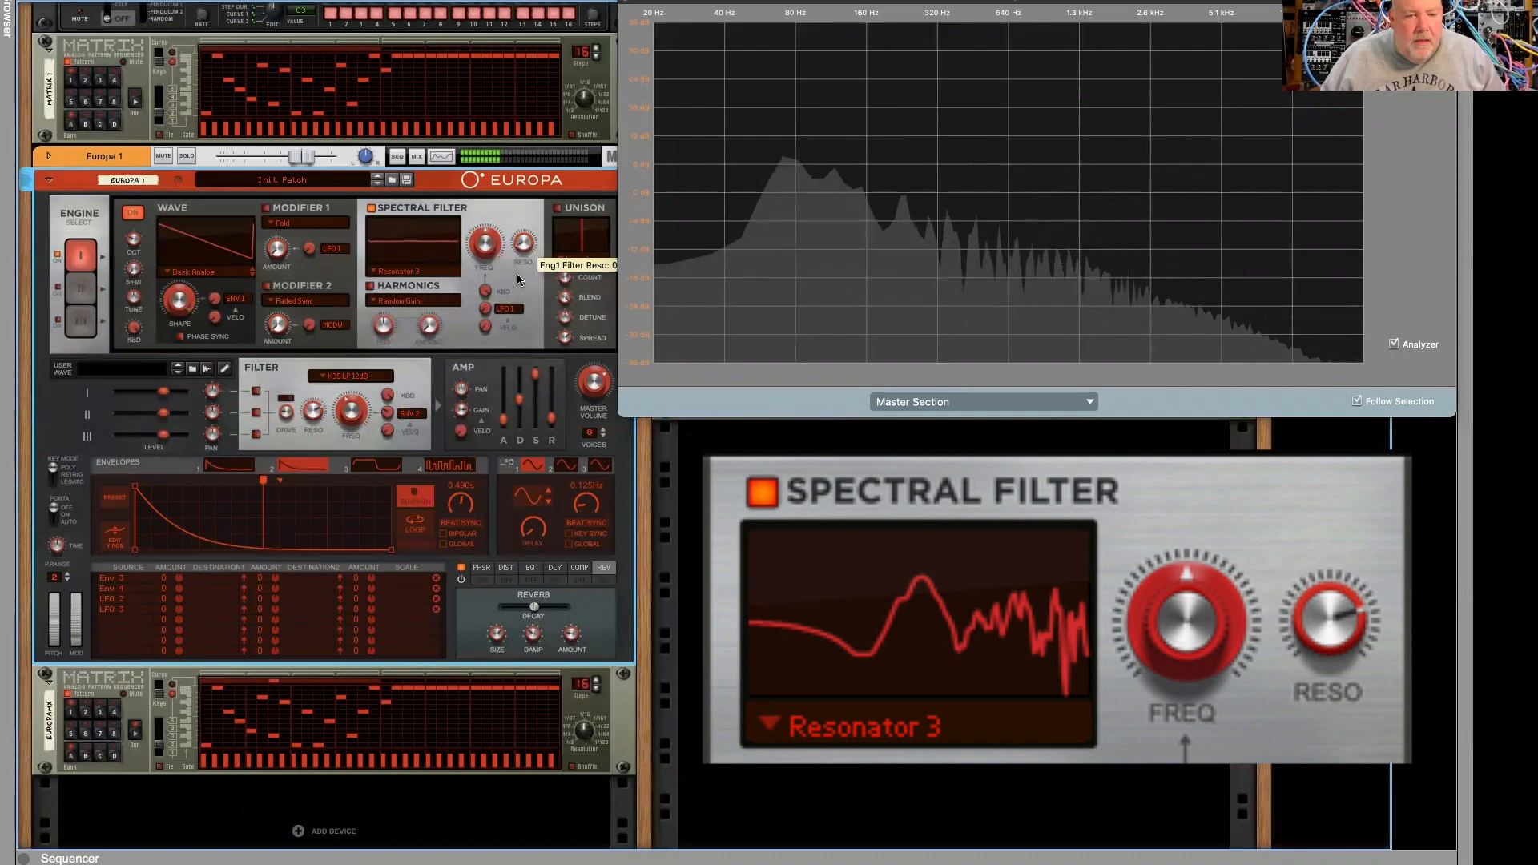
{"action": "mouse_move", "coordinate": [479, 247]}
{"action": "left_mouse_down"}
{"action": "mouse_move", "coordinate": [474, 271]}
{"action": "mouse_move", "coordinate": [483, 244]}
{"action": "left_mouse_up"}
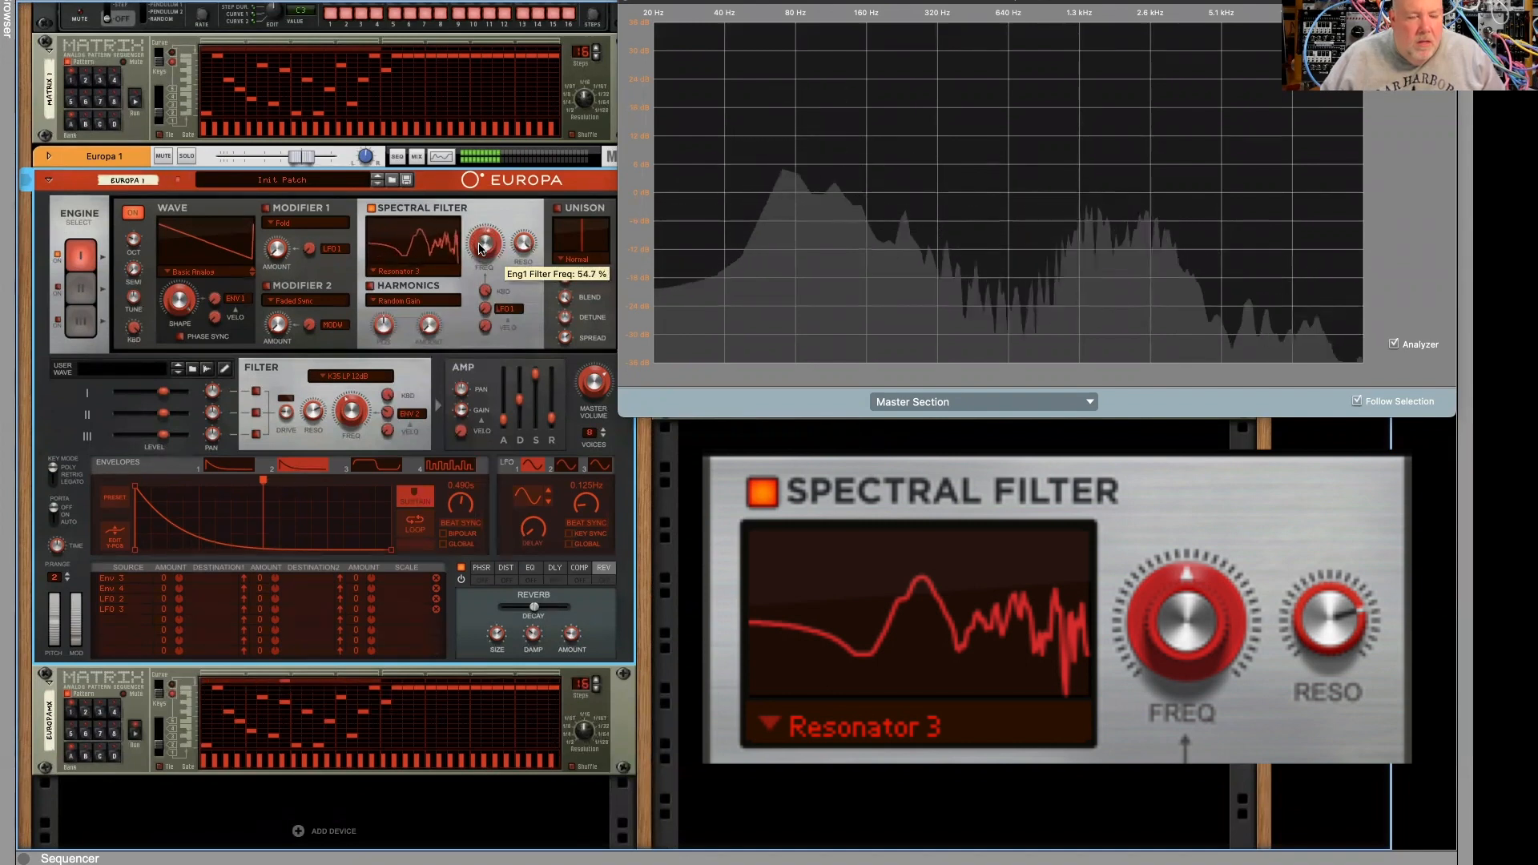
{"action": "left_click_drag", "start_coordinate": [480, 255], "coordinate": [475, 262]}
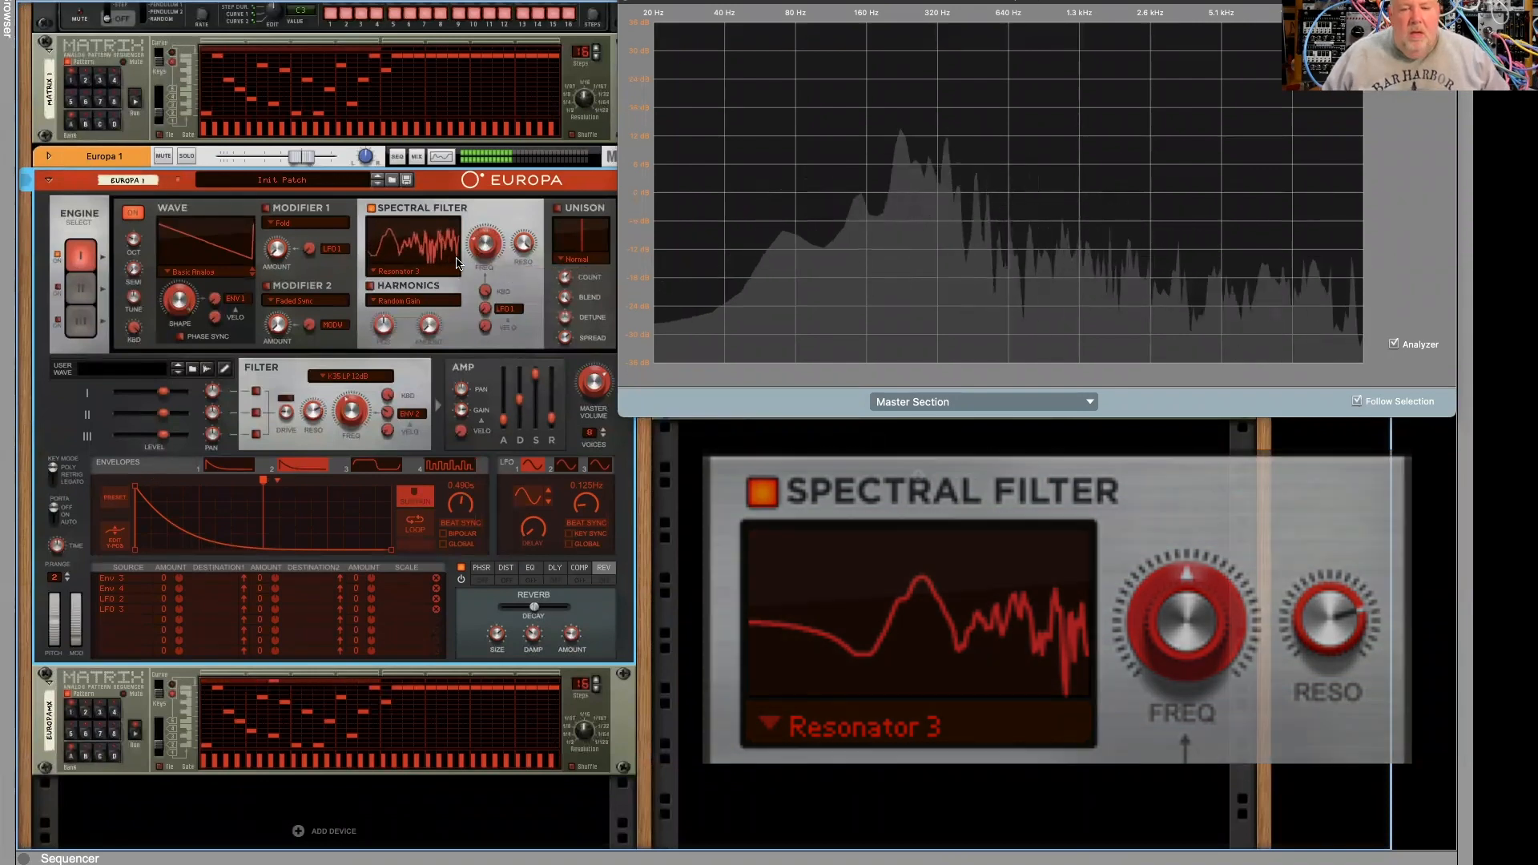
- Switch the spectral filter to Envelope 4, display envelope 4's curve, and vary the filter's frequency and resonance
{"action": "left_click", "coordinate": [411, 302]}
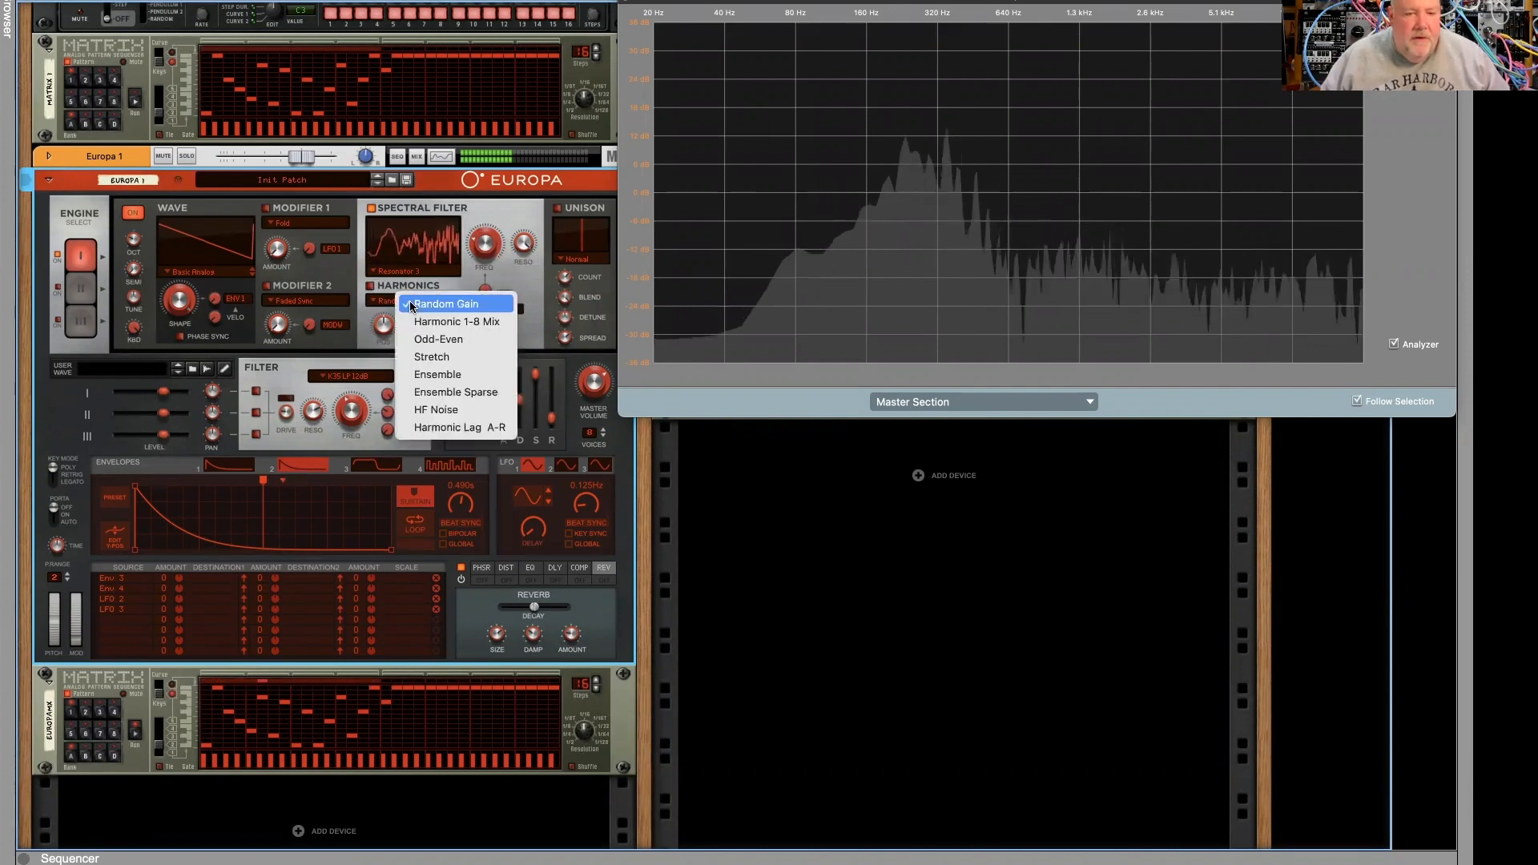
{"action": "left_click", "coordinate": [411, 304]}
{"action": "left_click", "coordinate": [409, 272]}
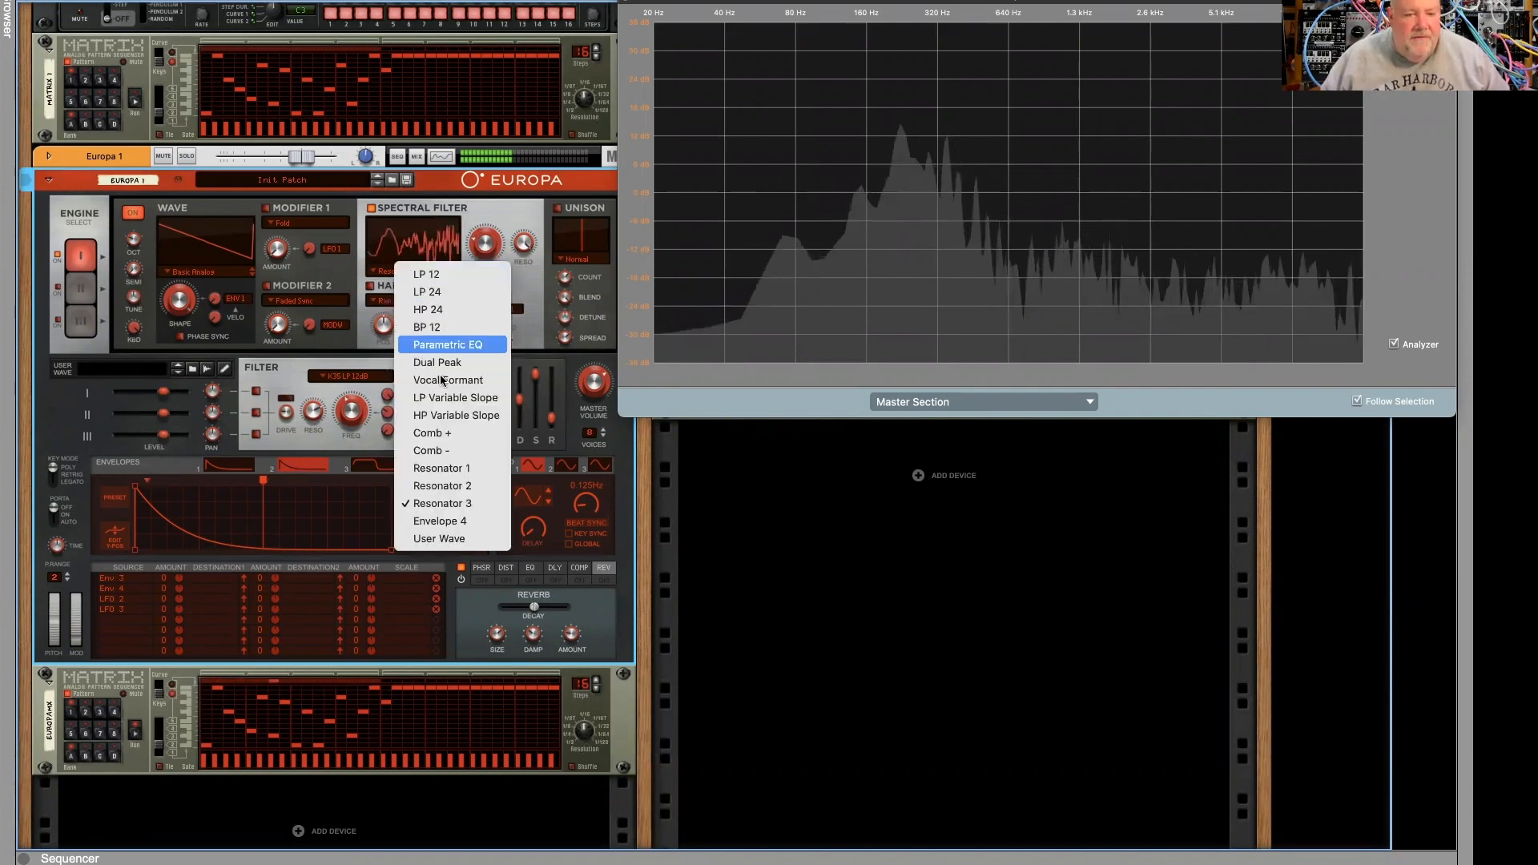
{"action": "left_click", "coordinate": [425, 522]}
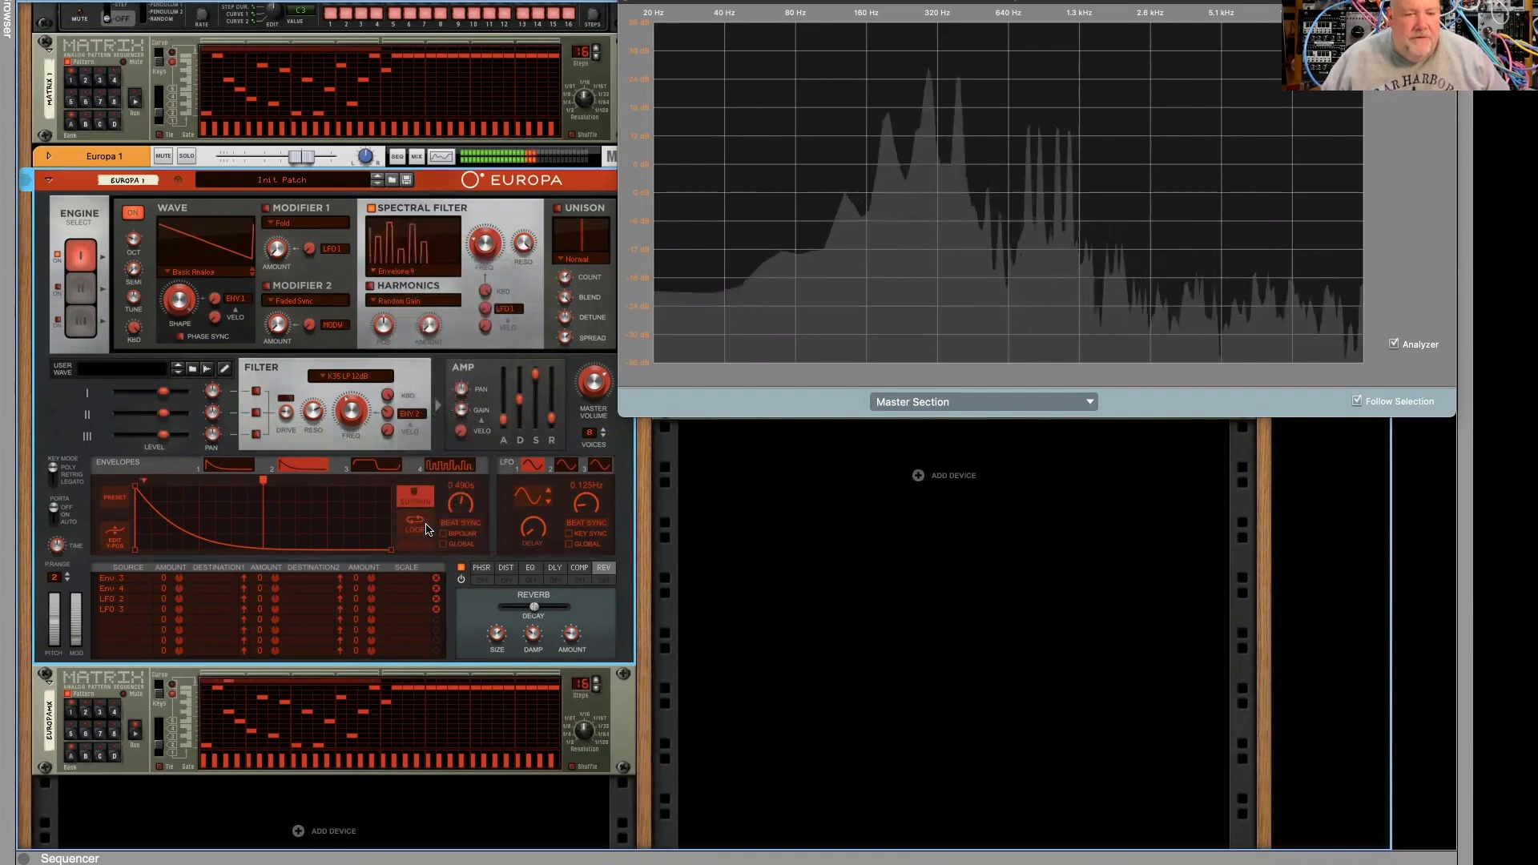
{"action": "left_click", "coordinate": [447, 468]}
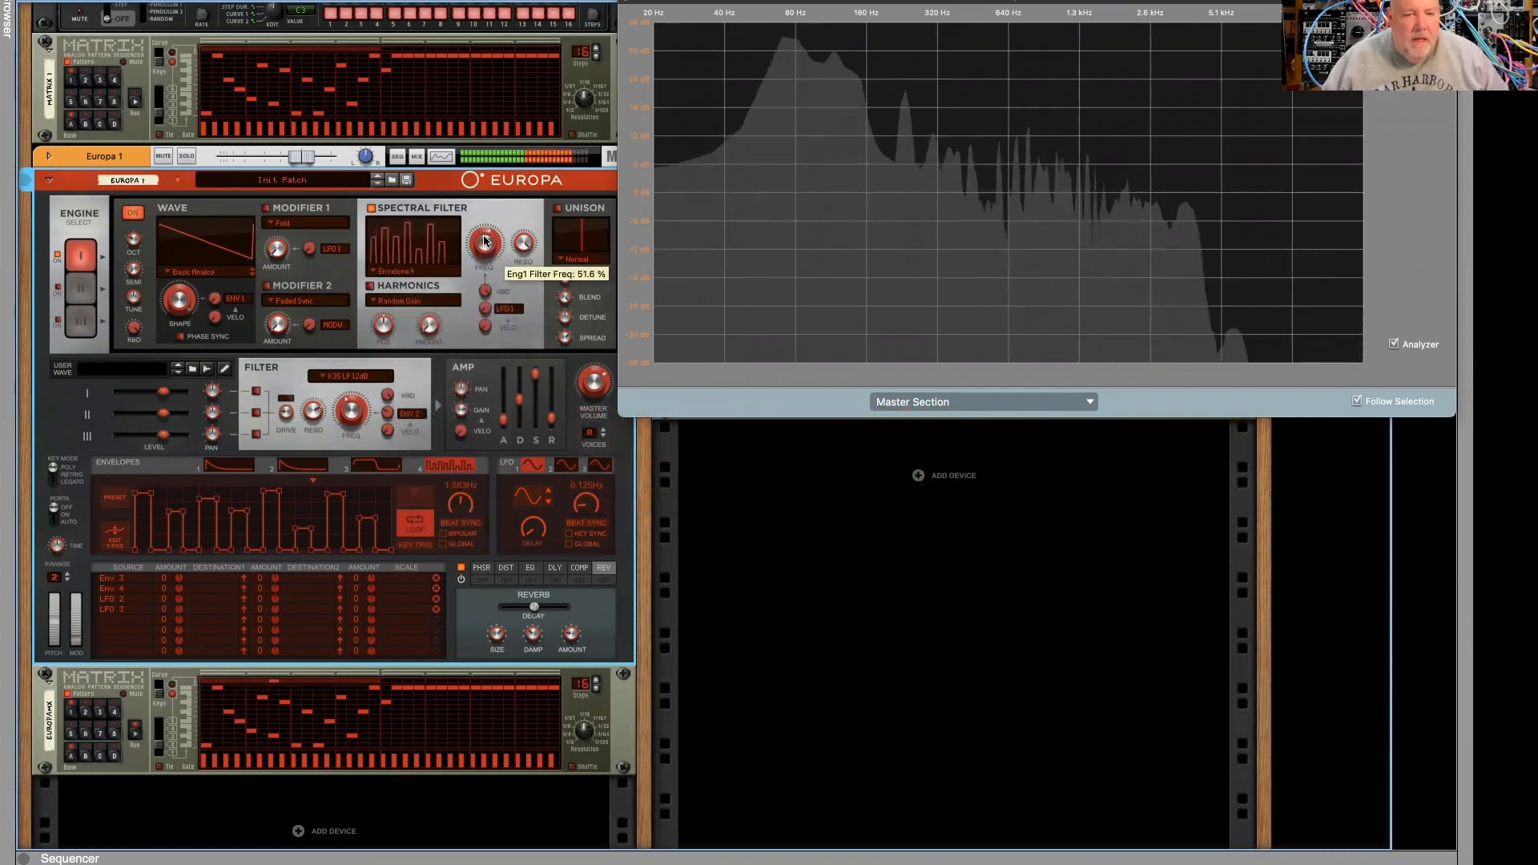
{"action": "left_click_drag", "start_coordinate": [484, 247], "coordinate": [484, 233]}
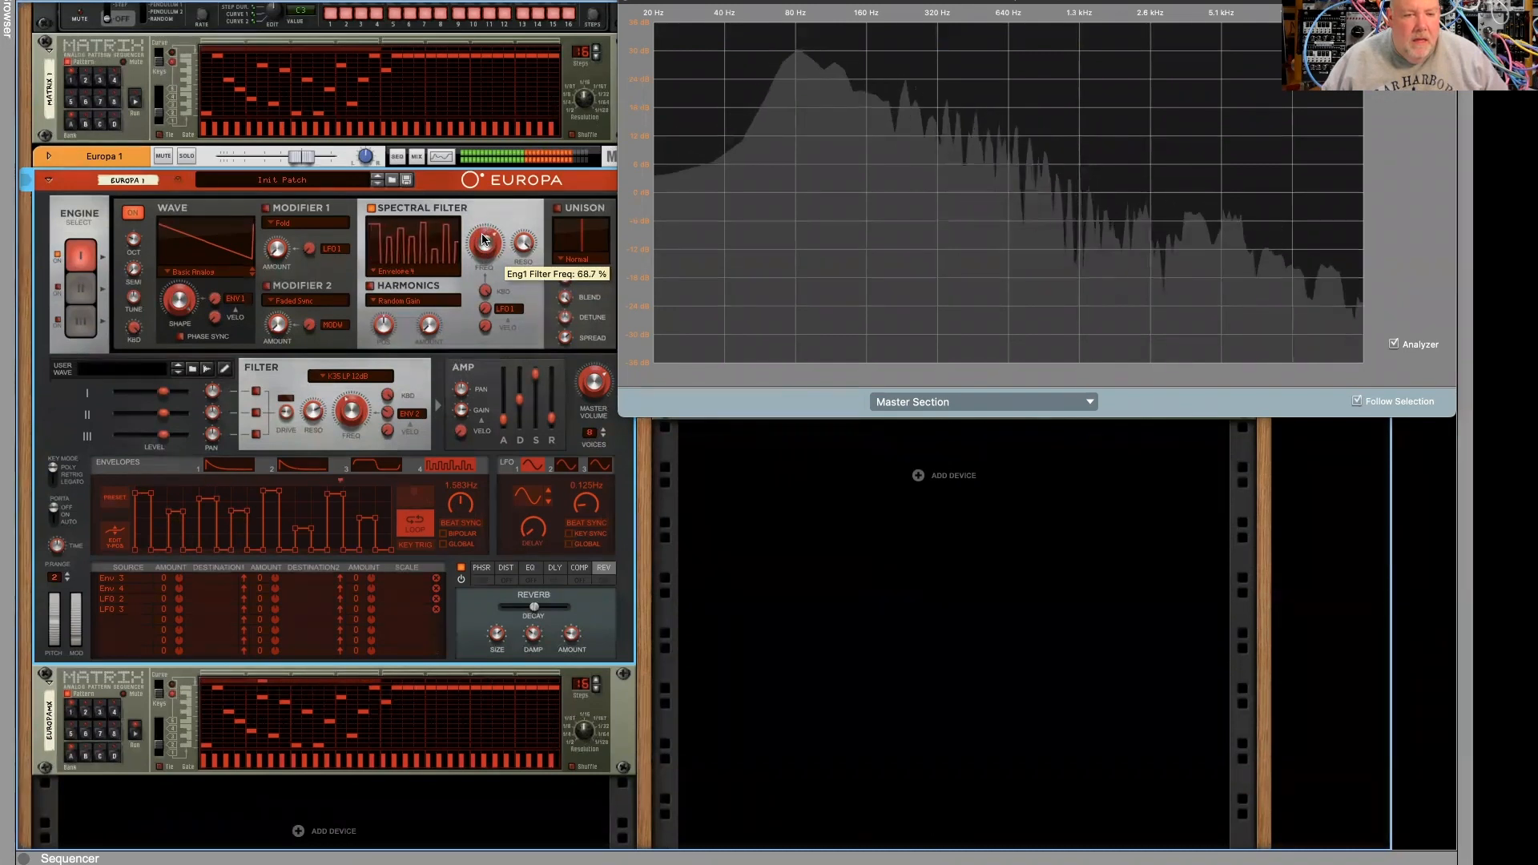
{"action": "left_click_drag", "start_coordinate": [526, 249], "coordinate": [526, 278]}
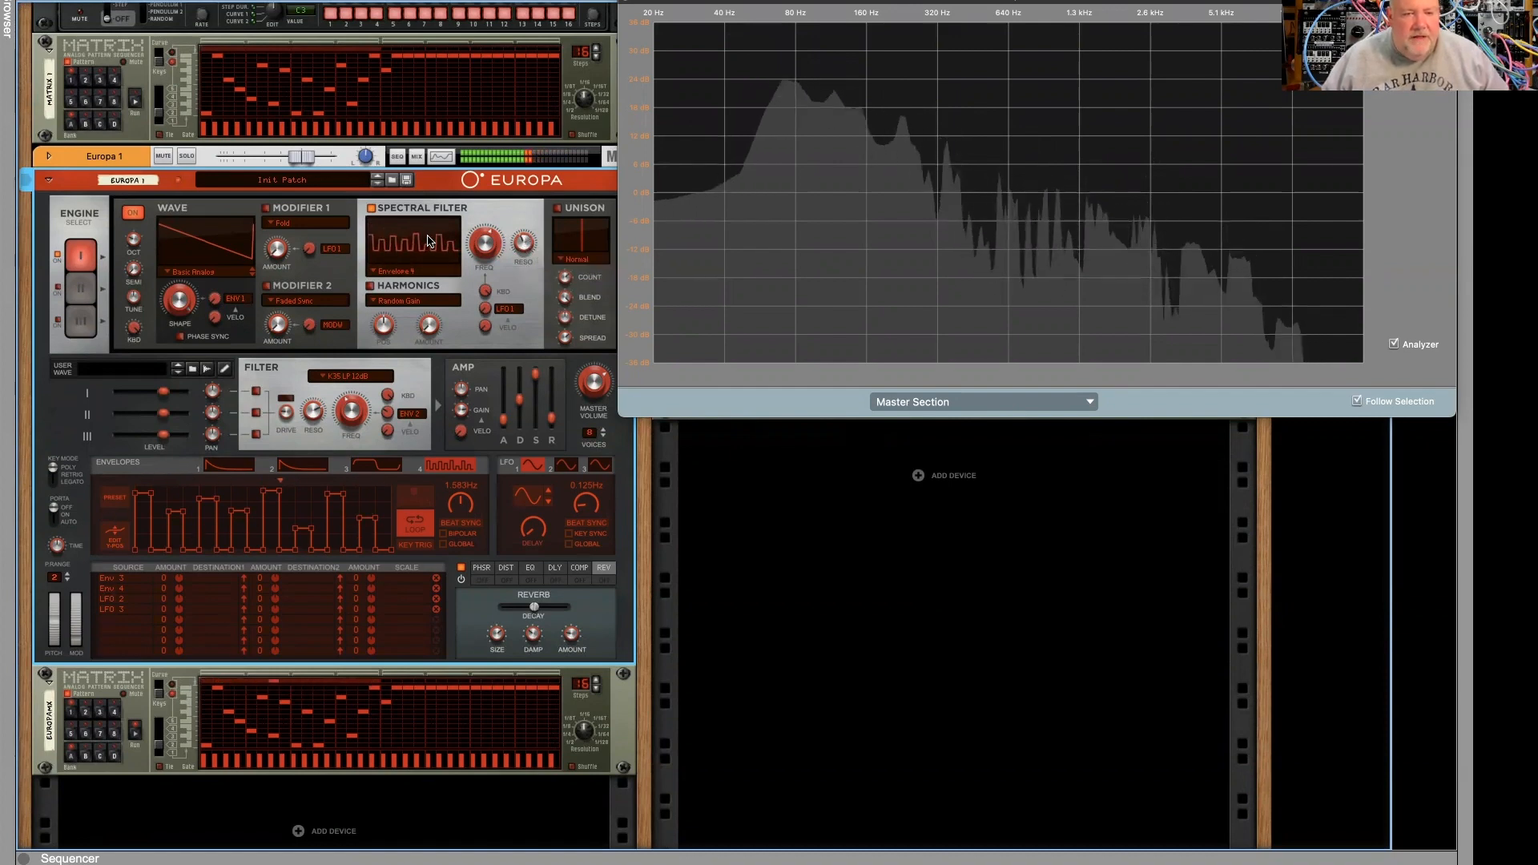
- Give envelope 4 a falling decay preset, bend its curve flatter, and replace it with the zigzag preset shape
{"action": "left_click", "coordinate": [117, 501]}
{"action": "left_click", "coordinate": [154, 503]}
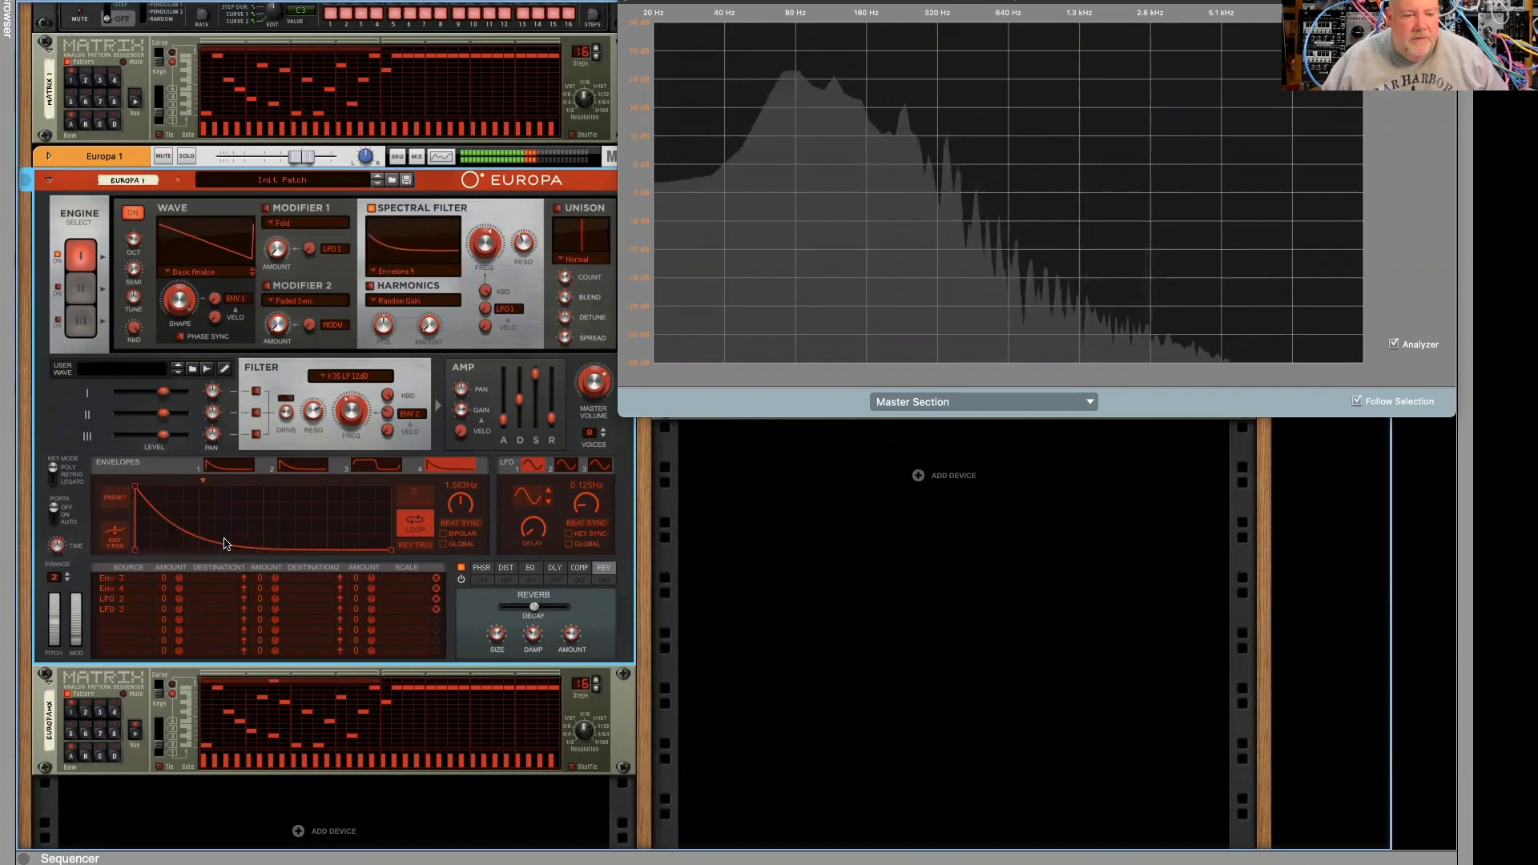
{"action": "left_click_drag", "start_coordinate": [245, 525], "coordinate": [321, 529]}
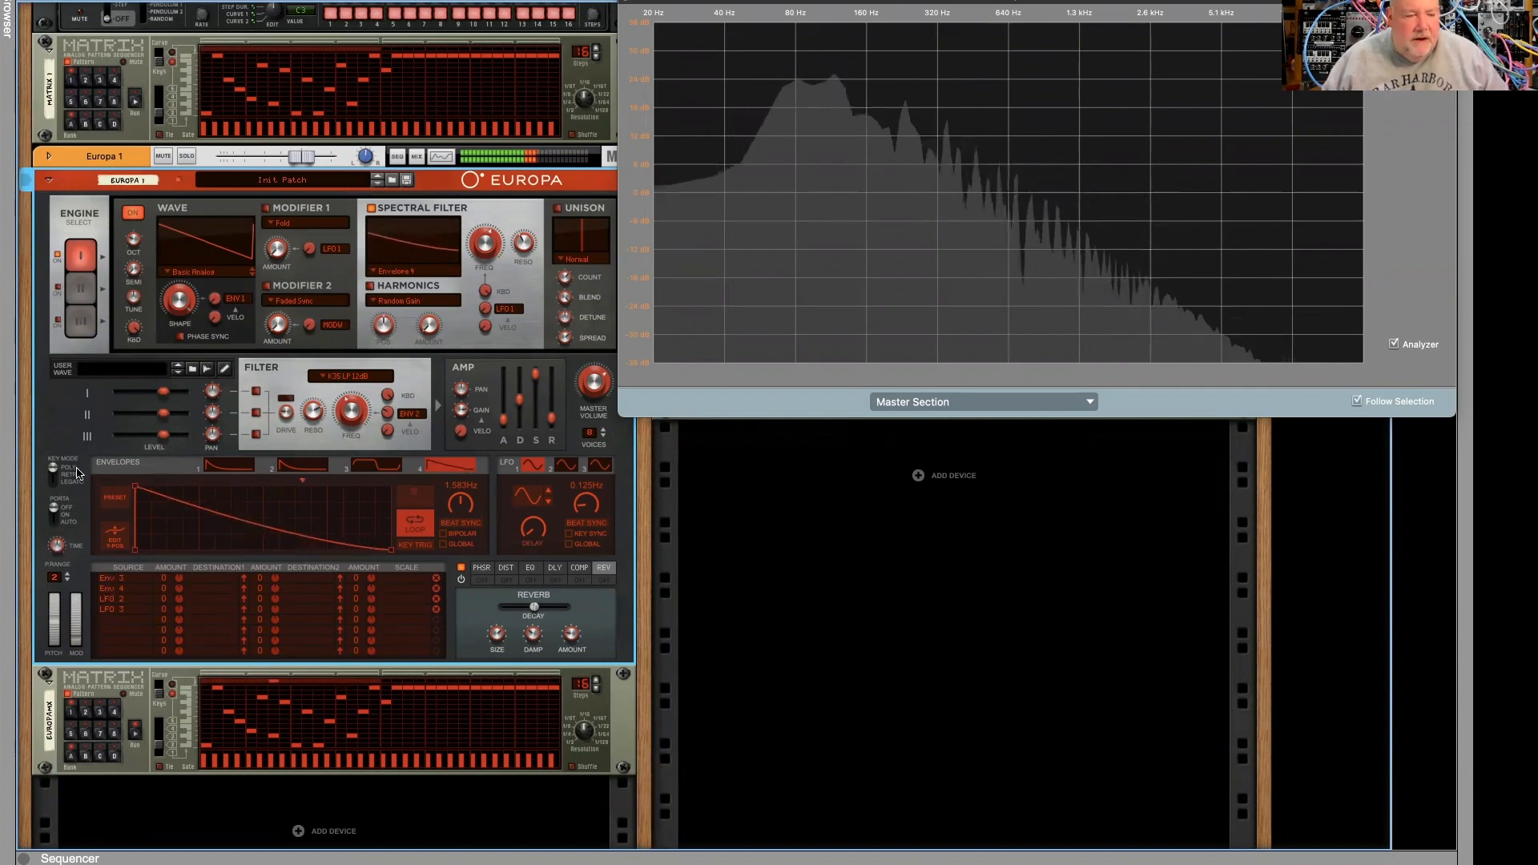
{"action": "left_click", "coordinate": [114, 498]}
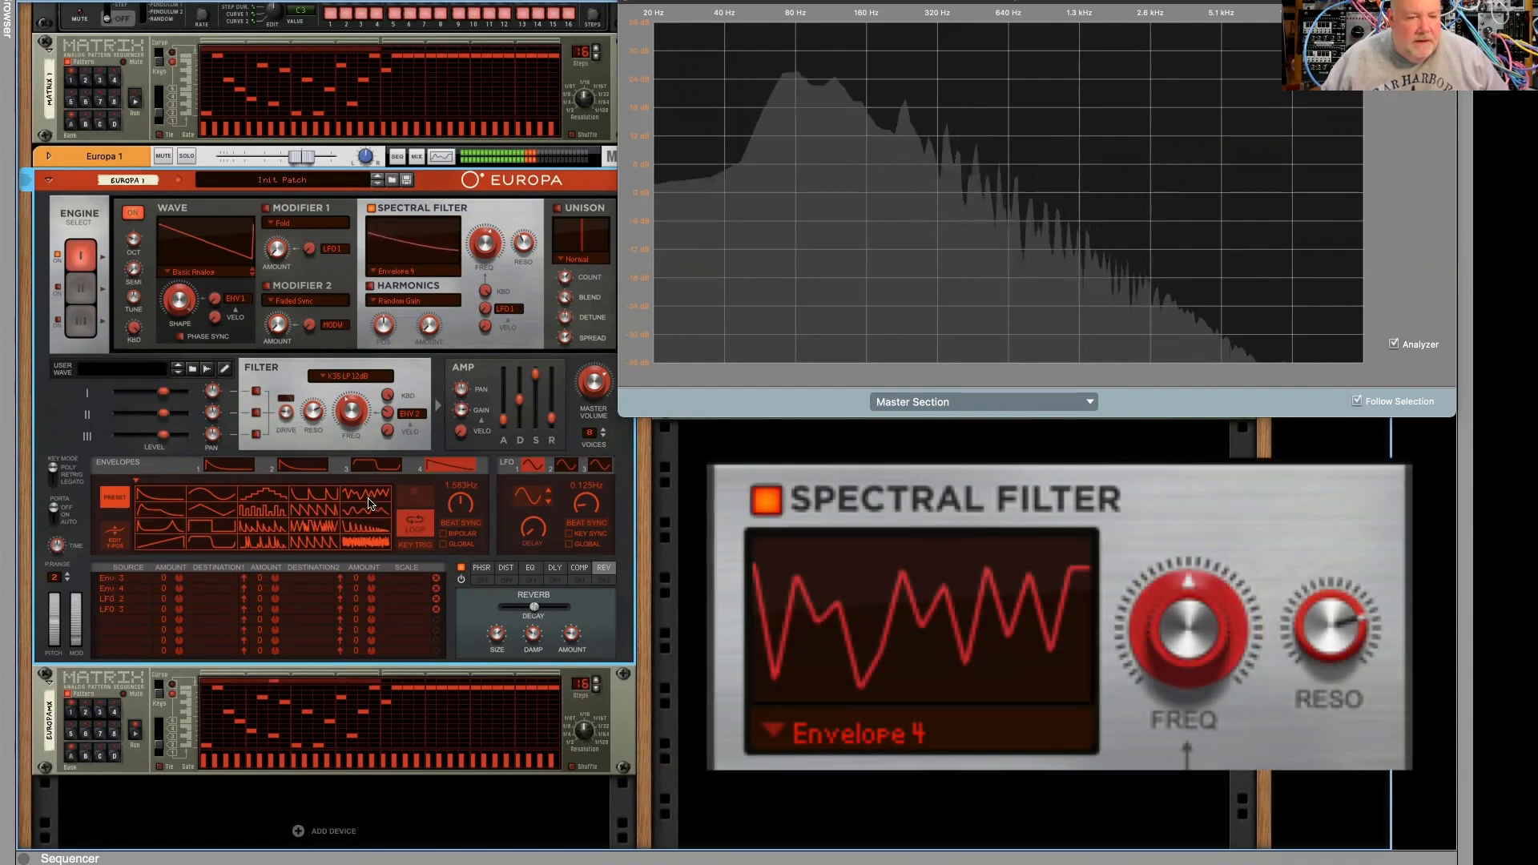
{"action": "left_click", "coordinate": [369, 502]}
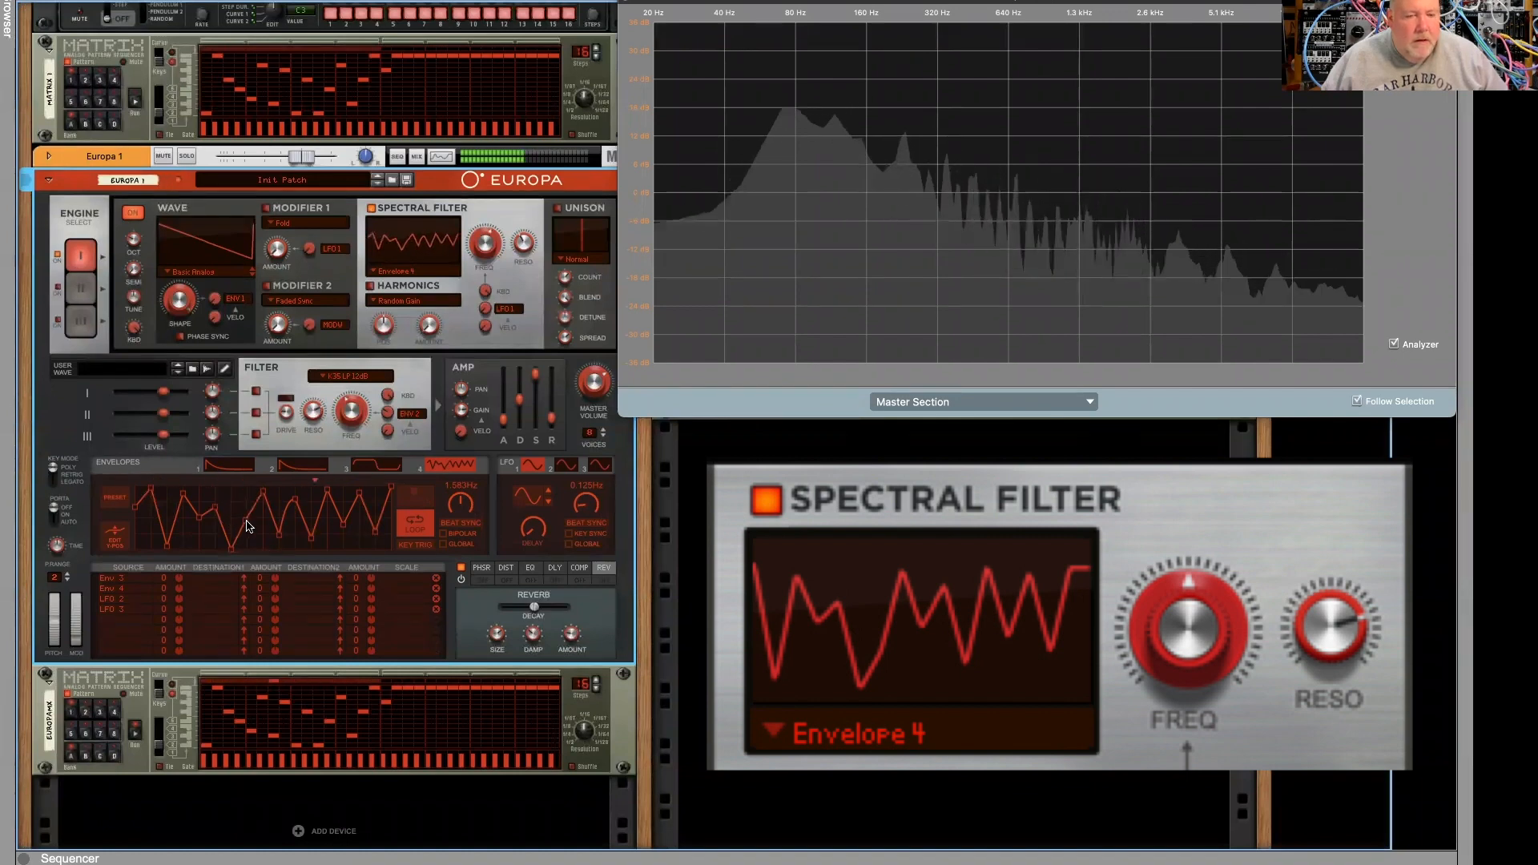
- Stop the Matrix pattern below Europa and switch the spectral filter to User Wave
{"action": "left_click", "coordinate": [220, 743]}
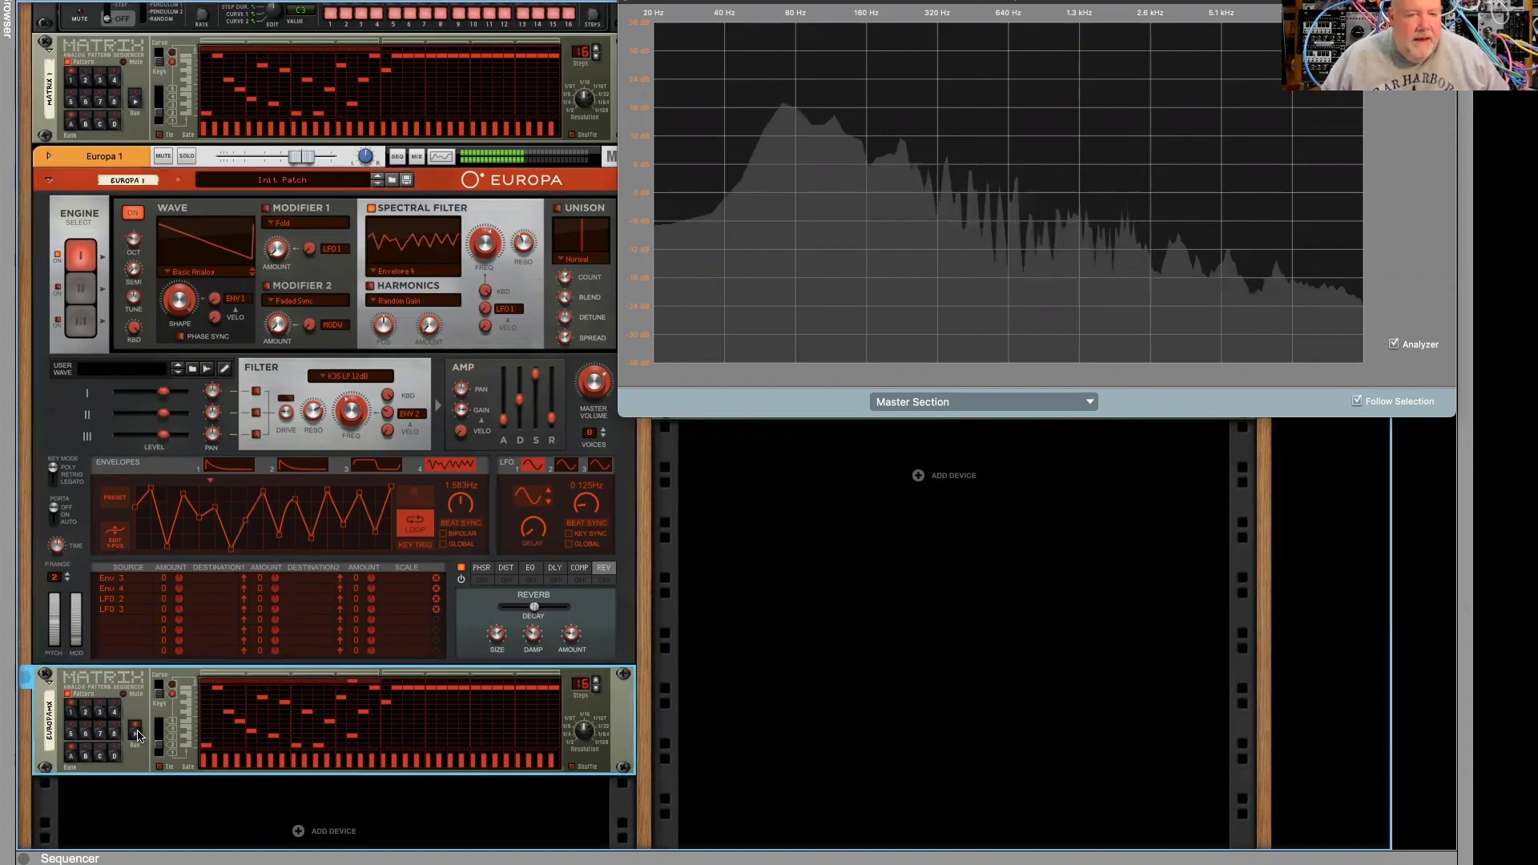
{"action": "left_click", "coordinate": [408, 272]}
{"action": "left_click", "coordinate": [433, 538]}
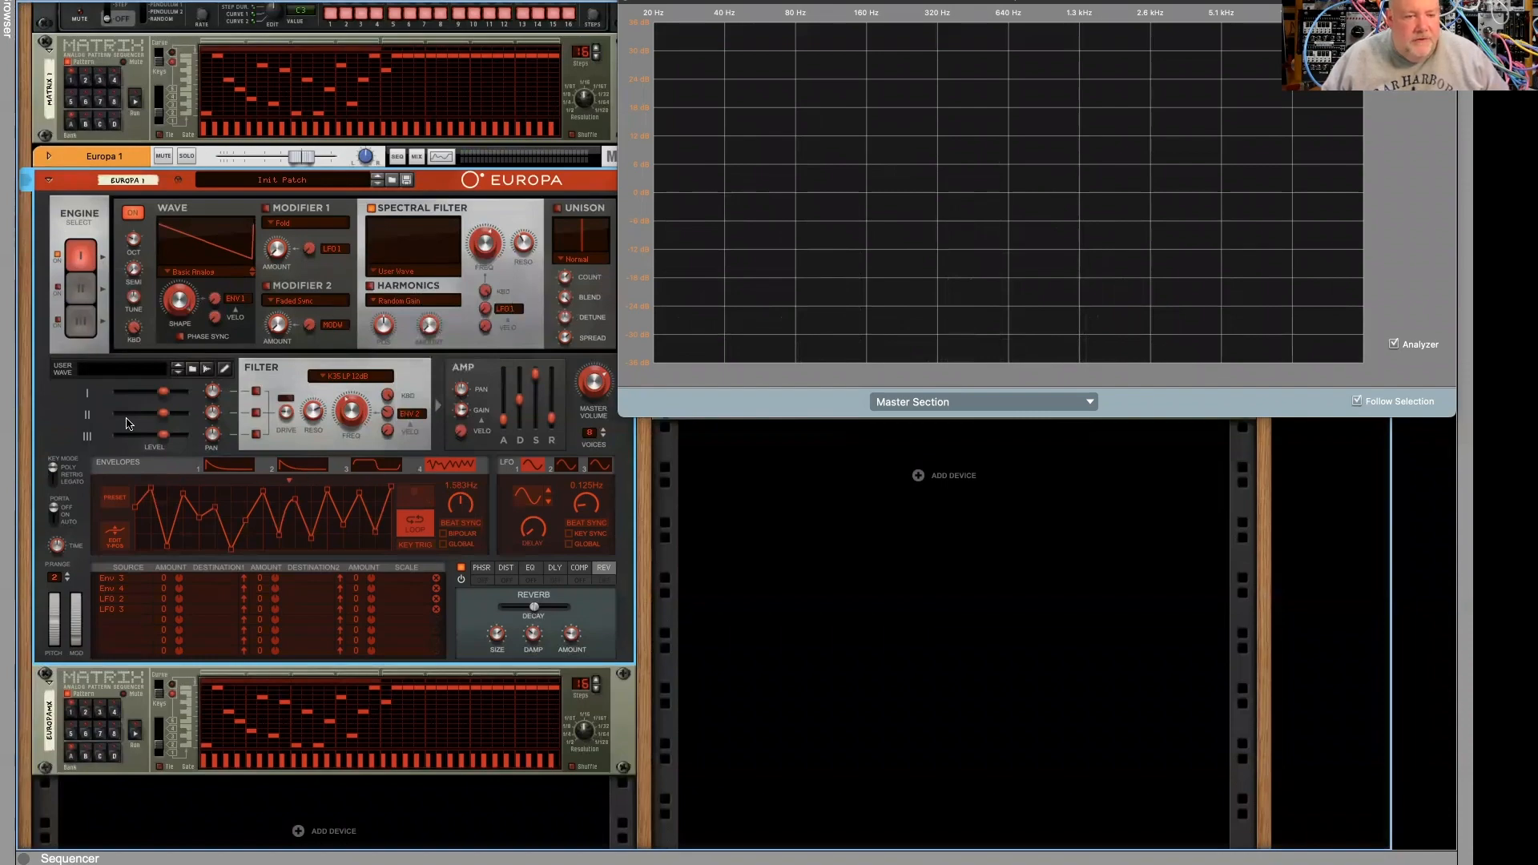
- Load Conga_lo_H1.aif from Conga Samples as the user wave and audition the filter's frequency with the Matrix pattern running
{"action": "left_click", "coordinate": [193, 369]}
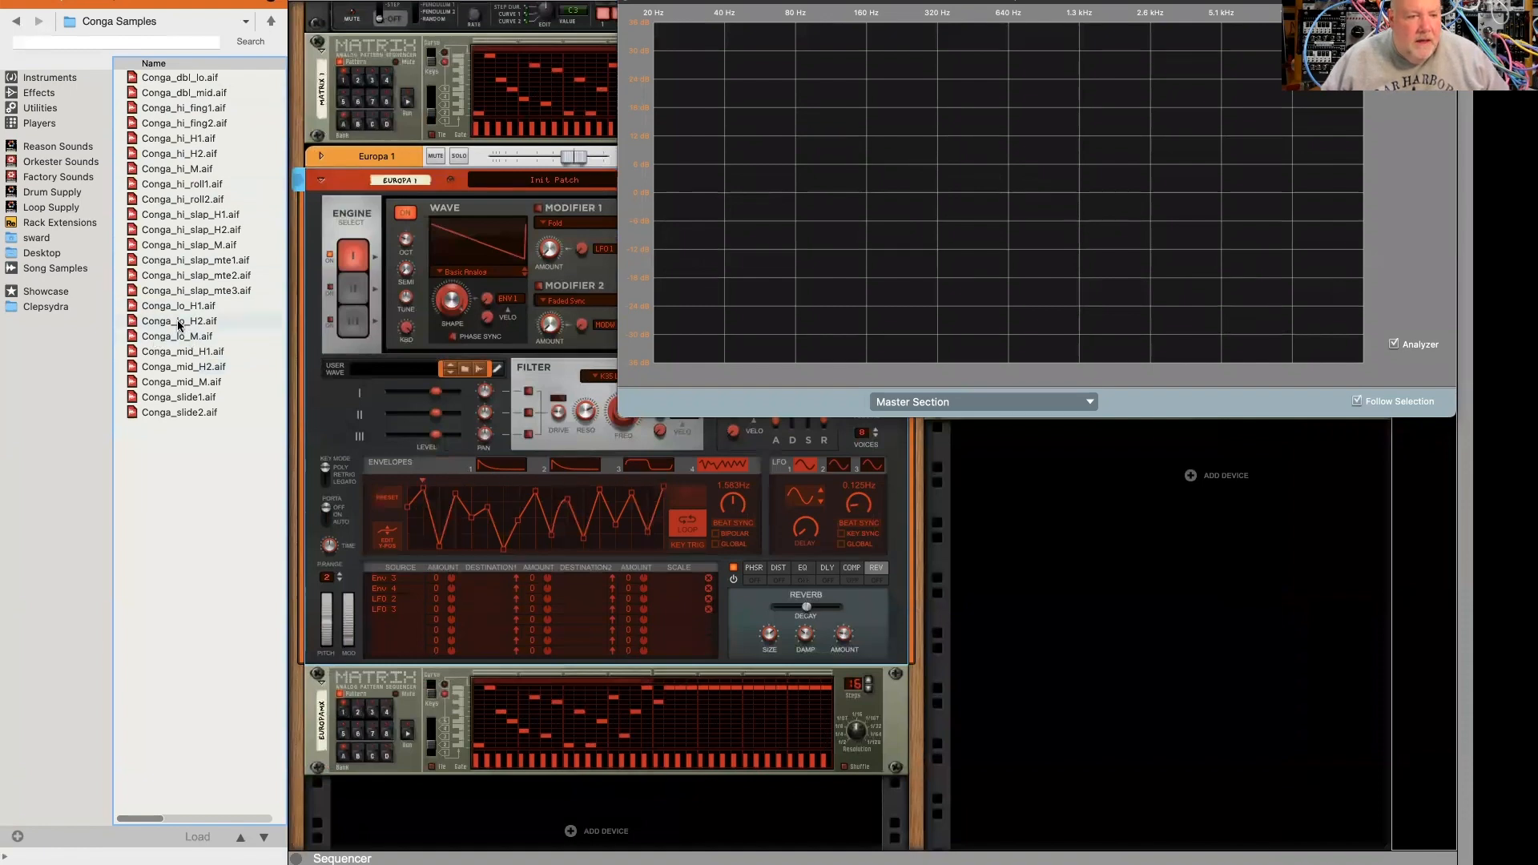
{"action": "left_click", "coordinate": [182, 309]}
{"action": "left_click", "coordinate": [192, 815]}
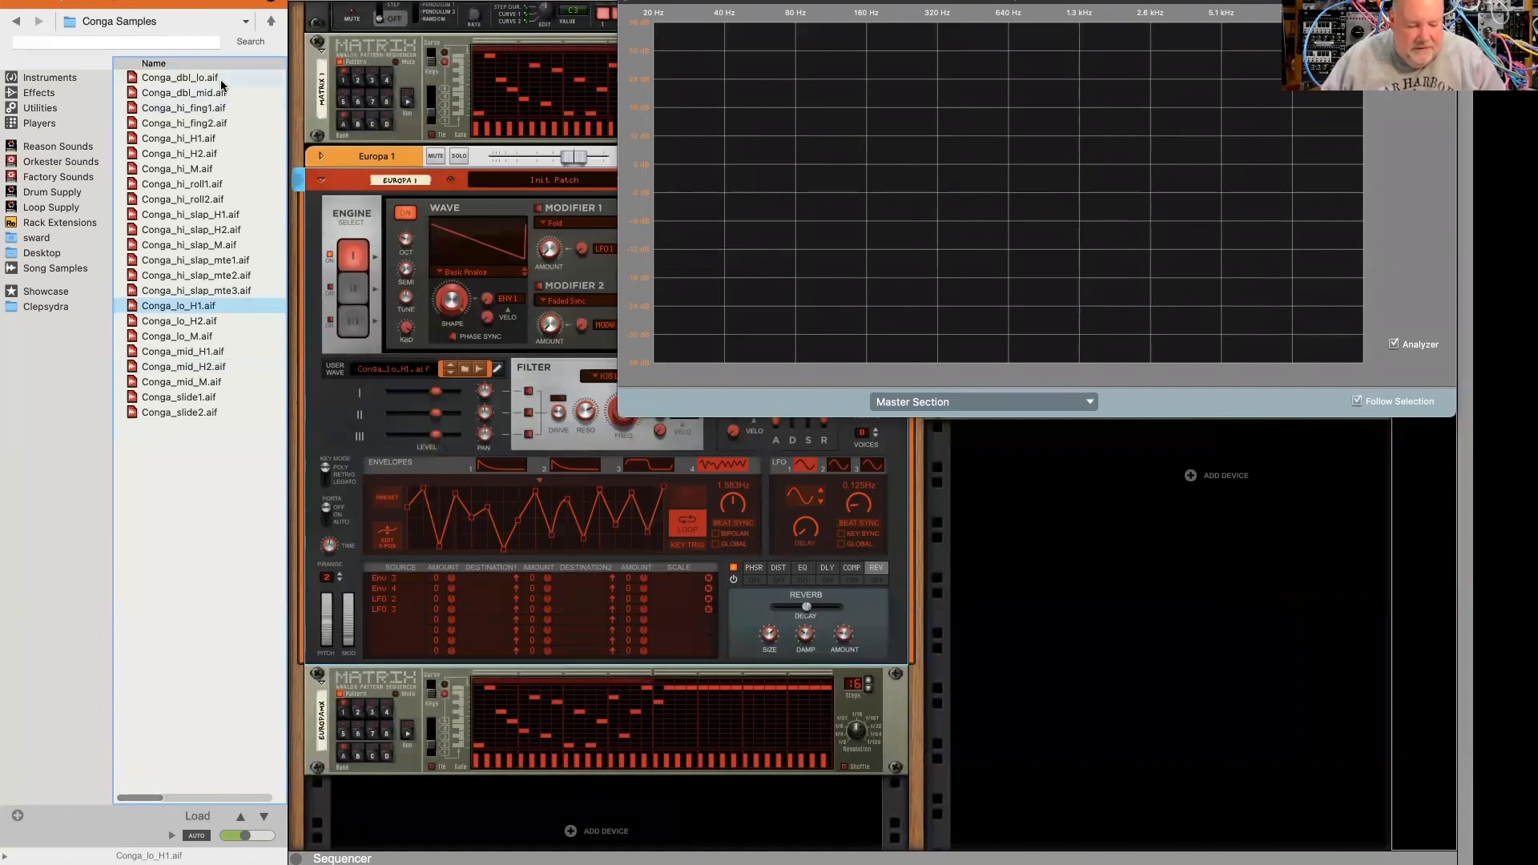
{"action": "left_click", "coordinate": [270, 2]}
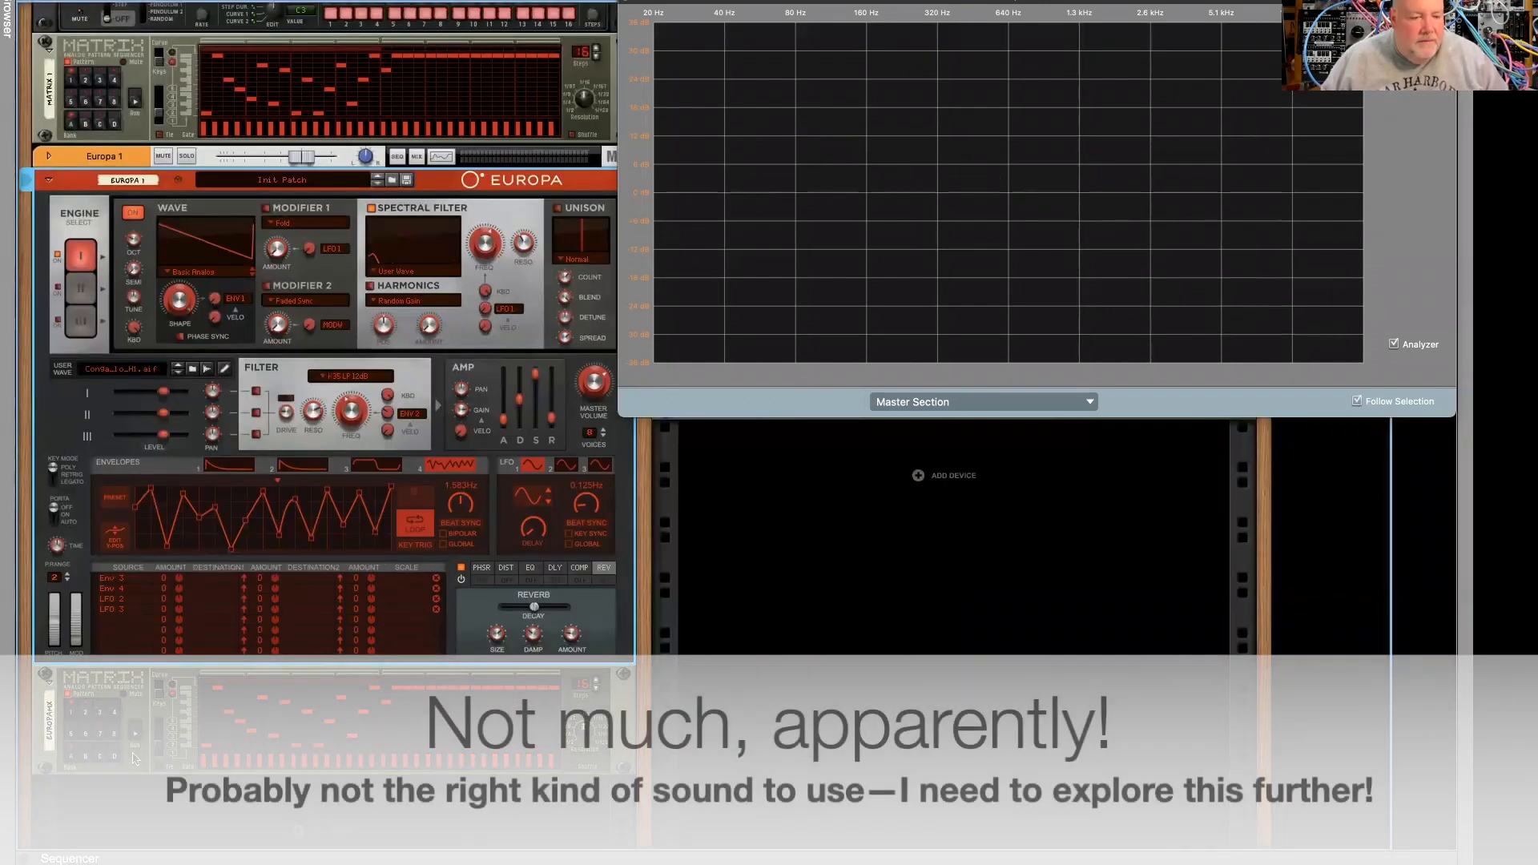
{"action": "left_click", "coordinate": [133, 735]}
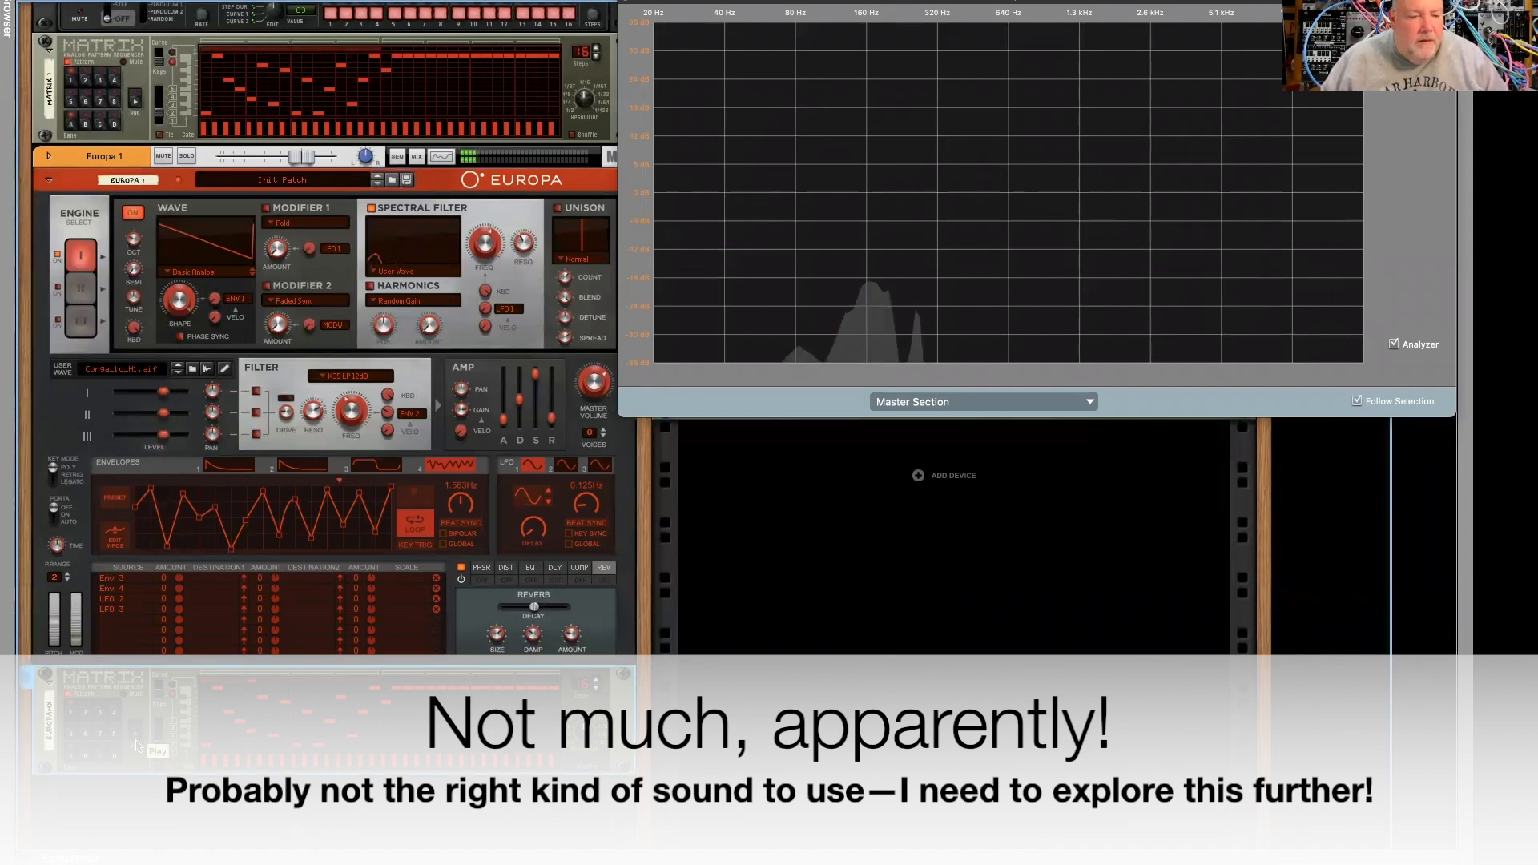
{"action": "left_click", "coordinate": [481, 258]}
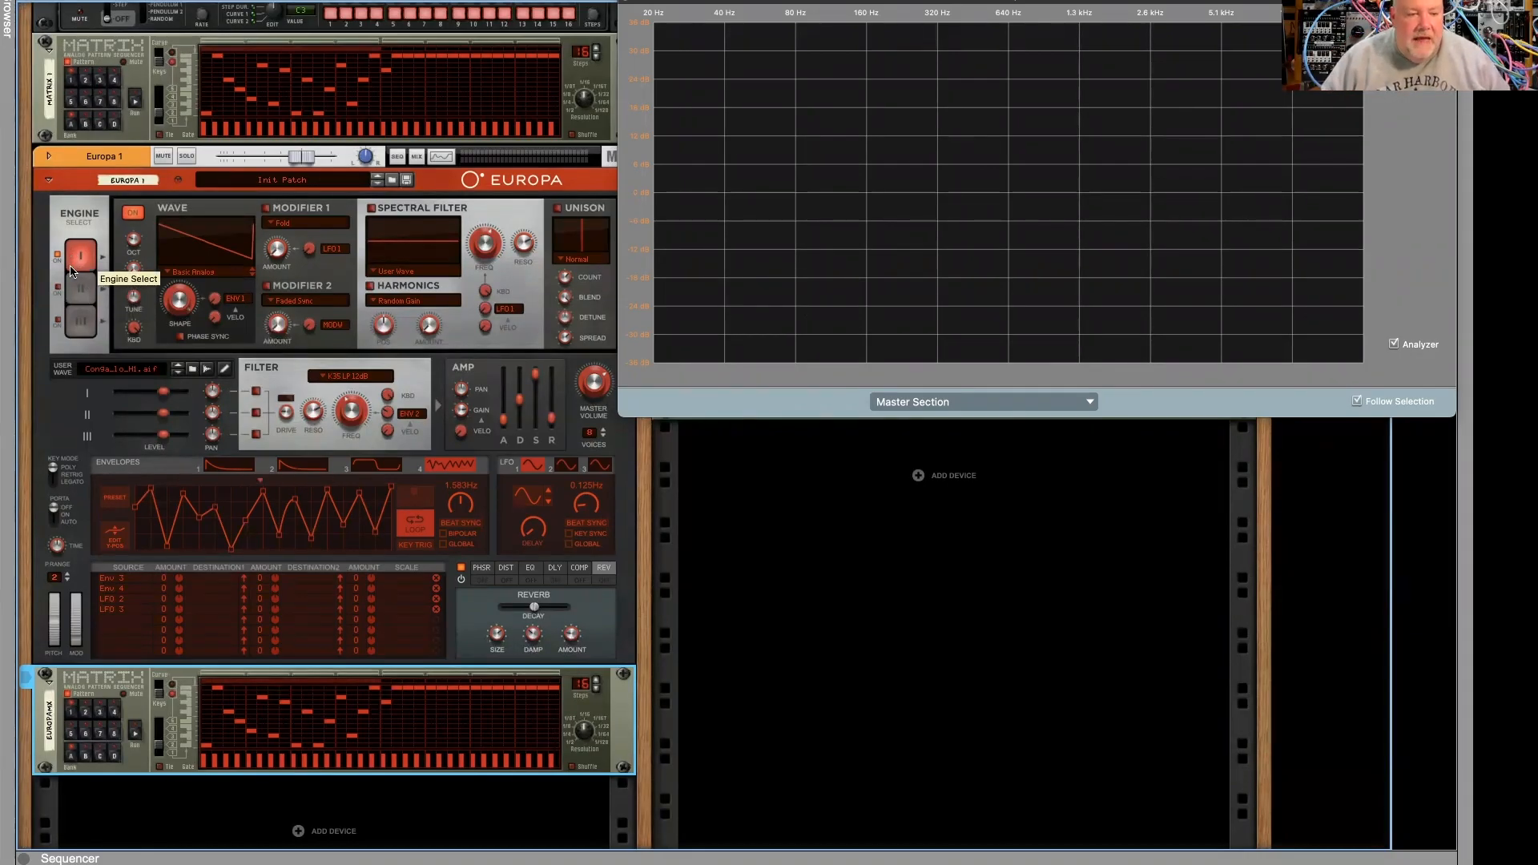
- Turn on engines II and III and look through the settings of each of the three engines
{"action": "left_click", "coordinate": [80, 291]}
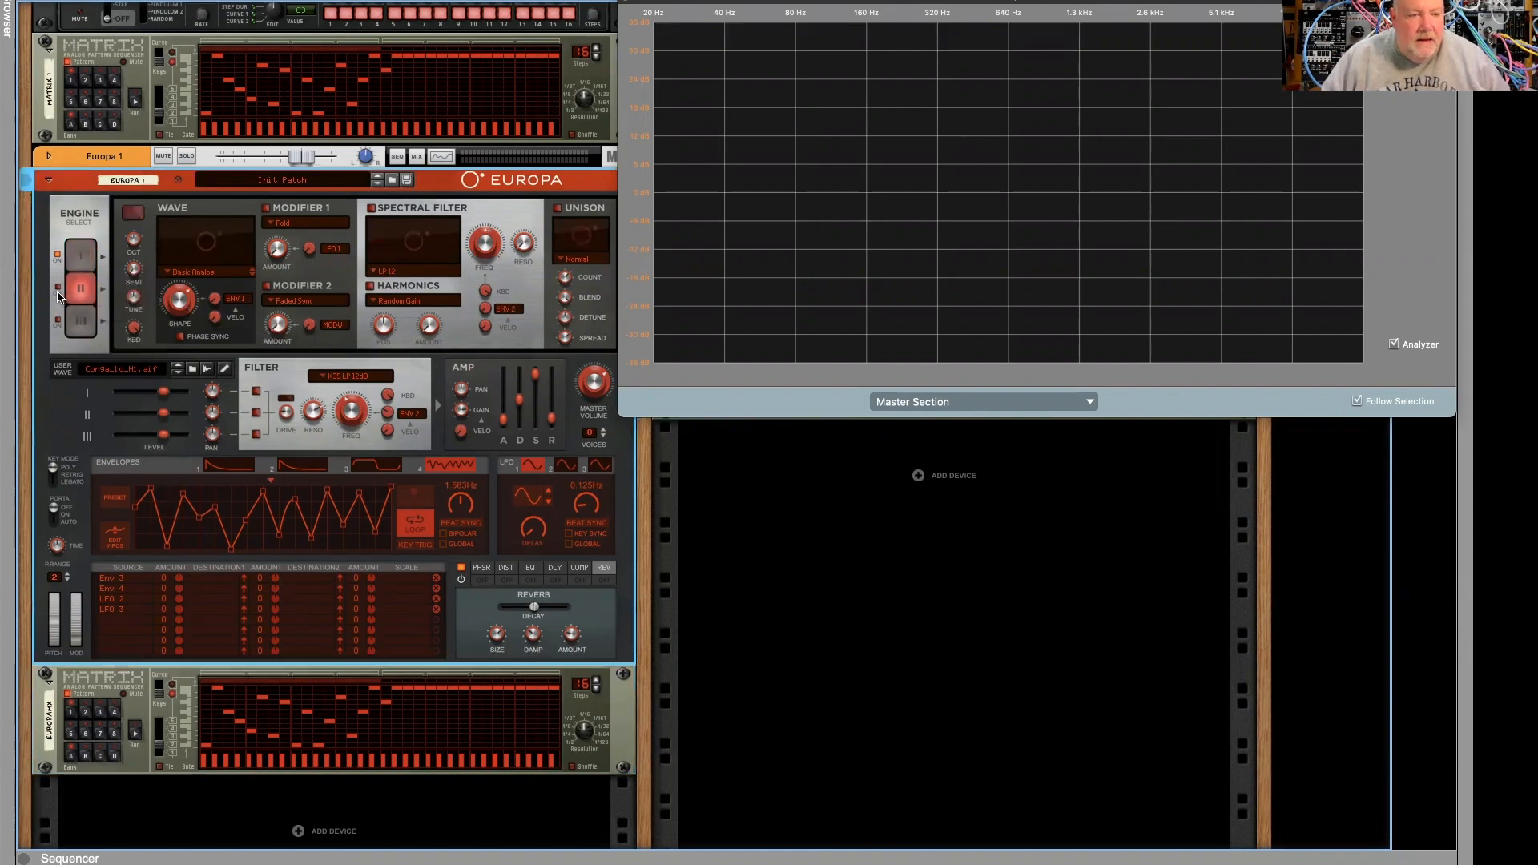
{"action": "left_click", "coordinate": [56, 286]}
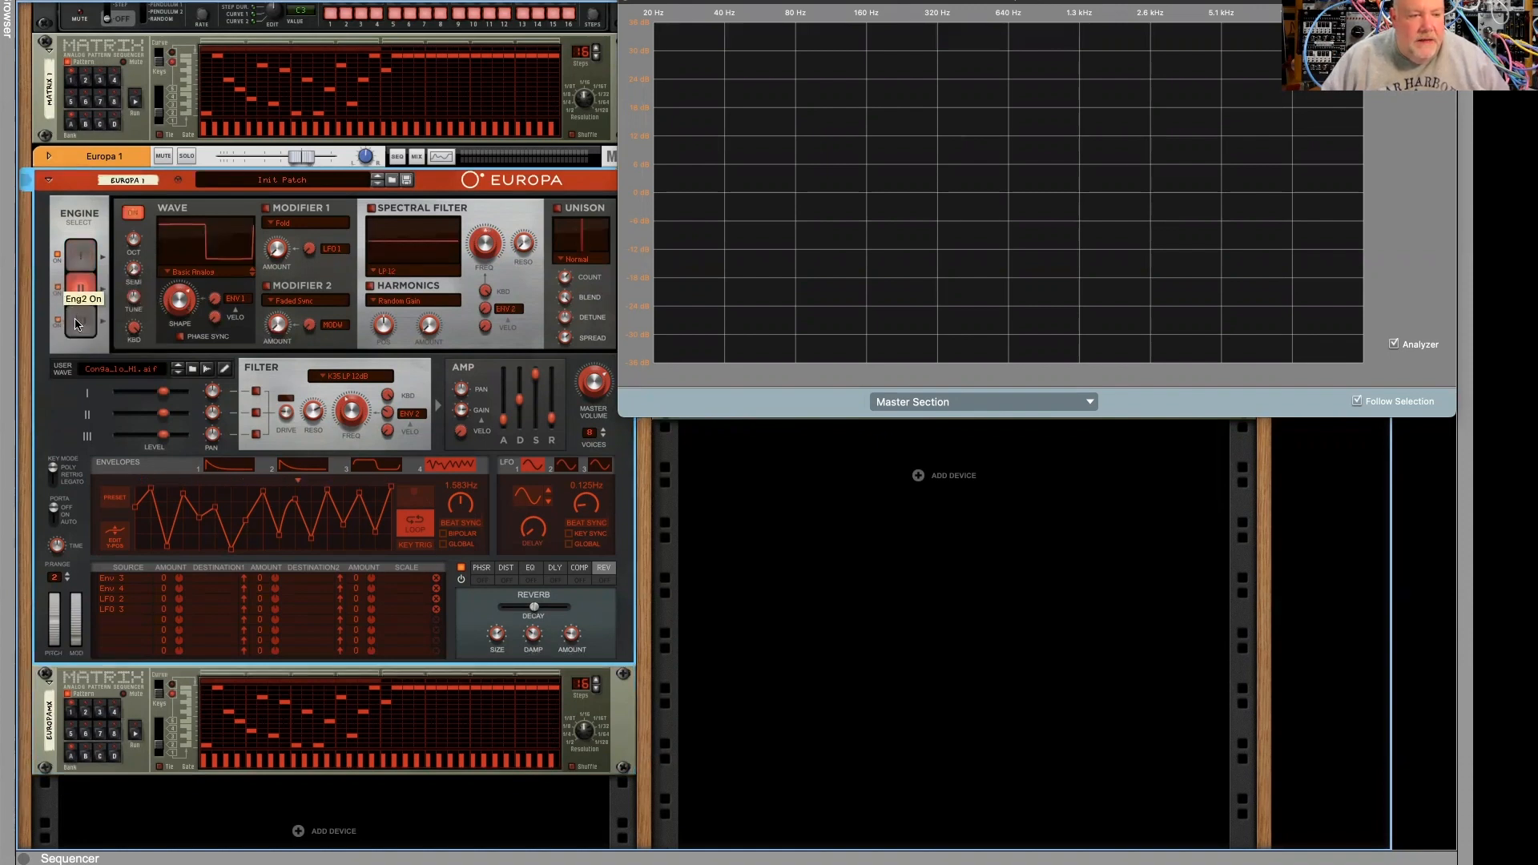
{"action": "left_click", "coordinate": [85, 259]}
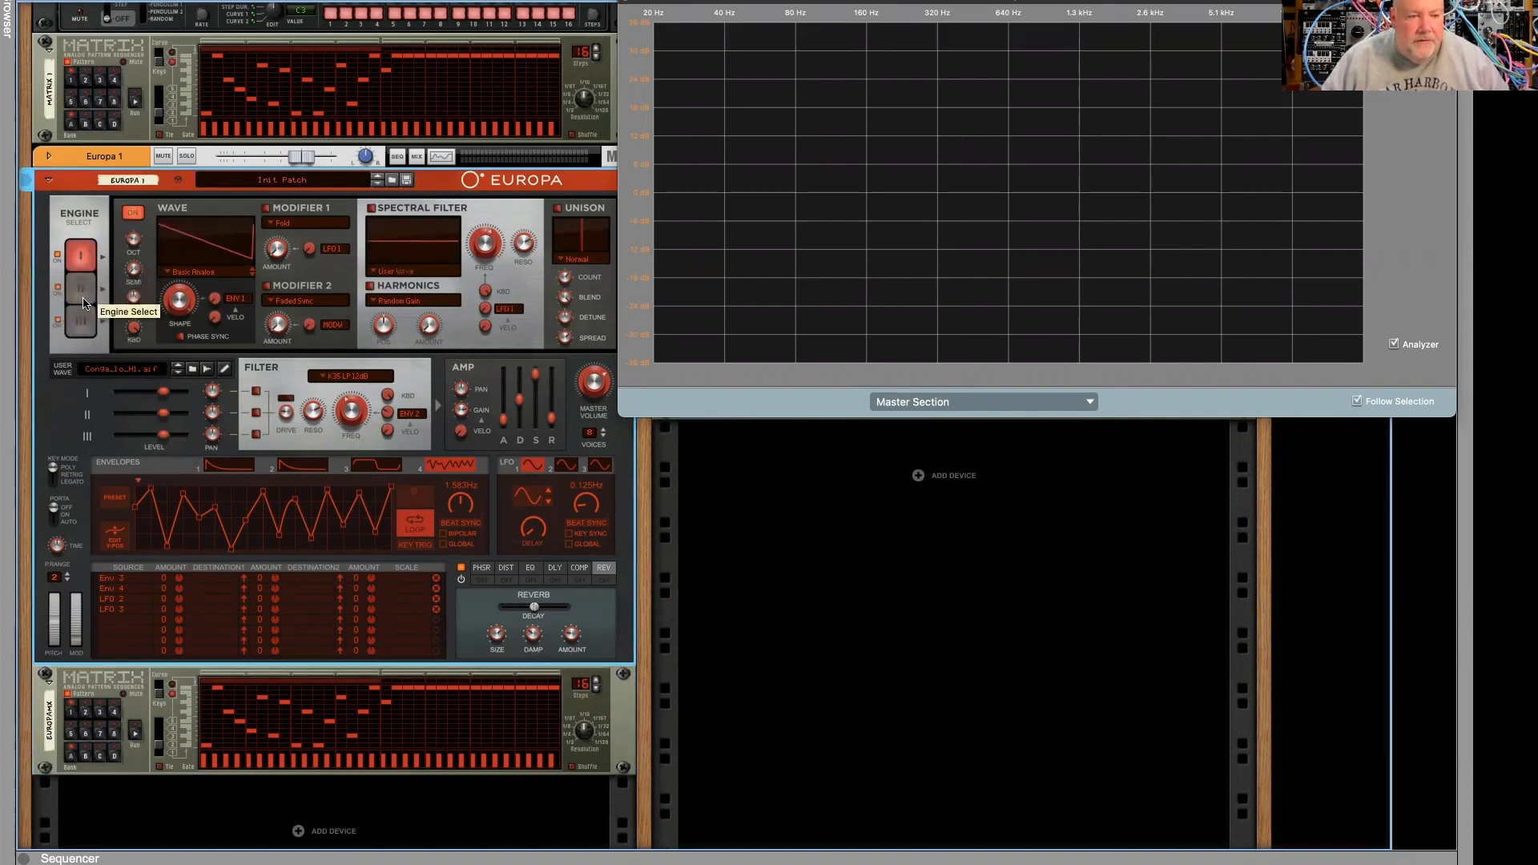
{"action": "left_click", "coordinate": [86, 295]}
{"action": "left_click", "coordinate": [84, 329]}
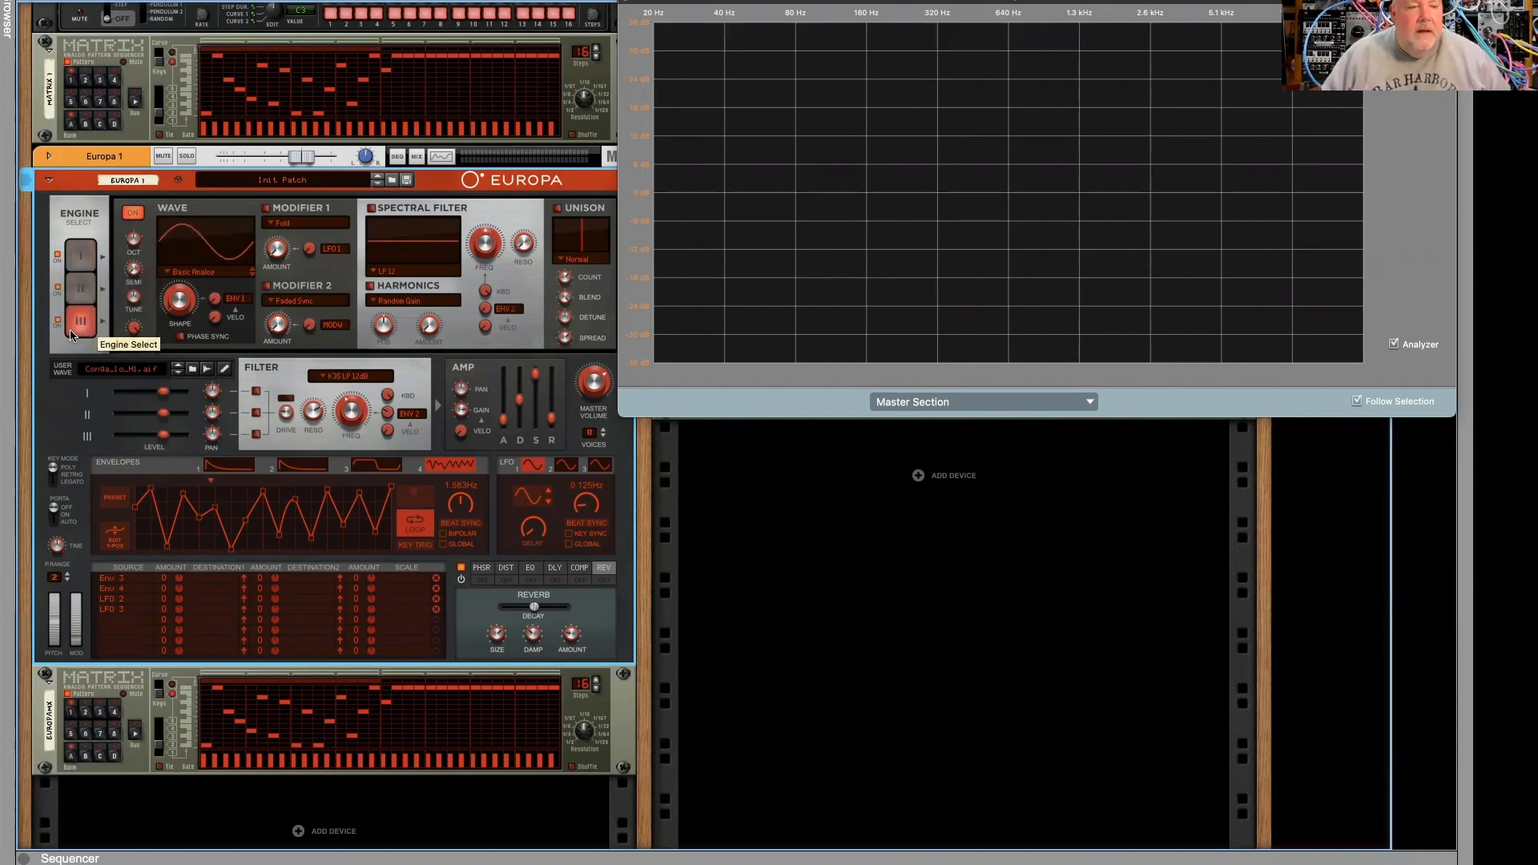
- Turn engines III and II off again and return to engine I's settings
{"action": "left_click", "coordinate": [57, 321]}
{"action": "left_click", "coordinate": [57, 286]}
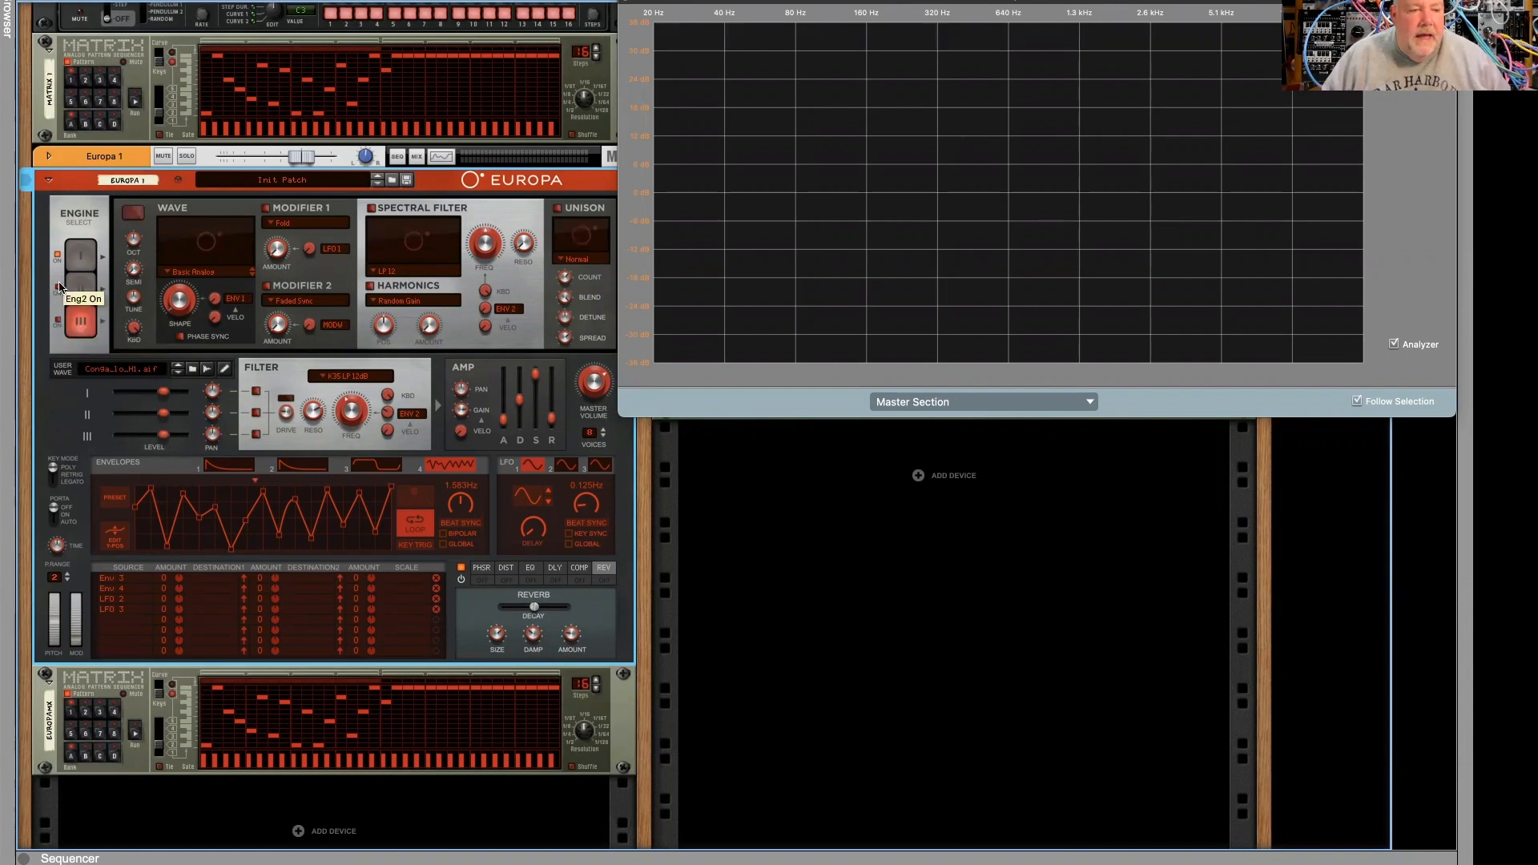
{"action": "left_click", "coordinate": [89, 265]}
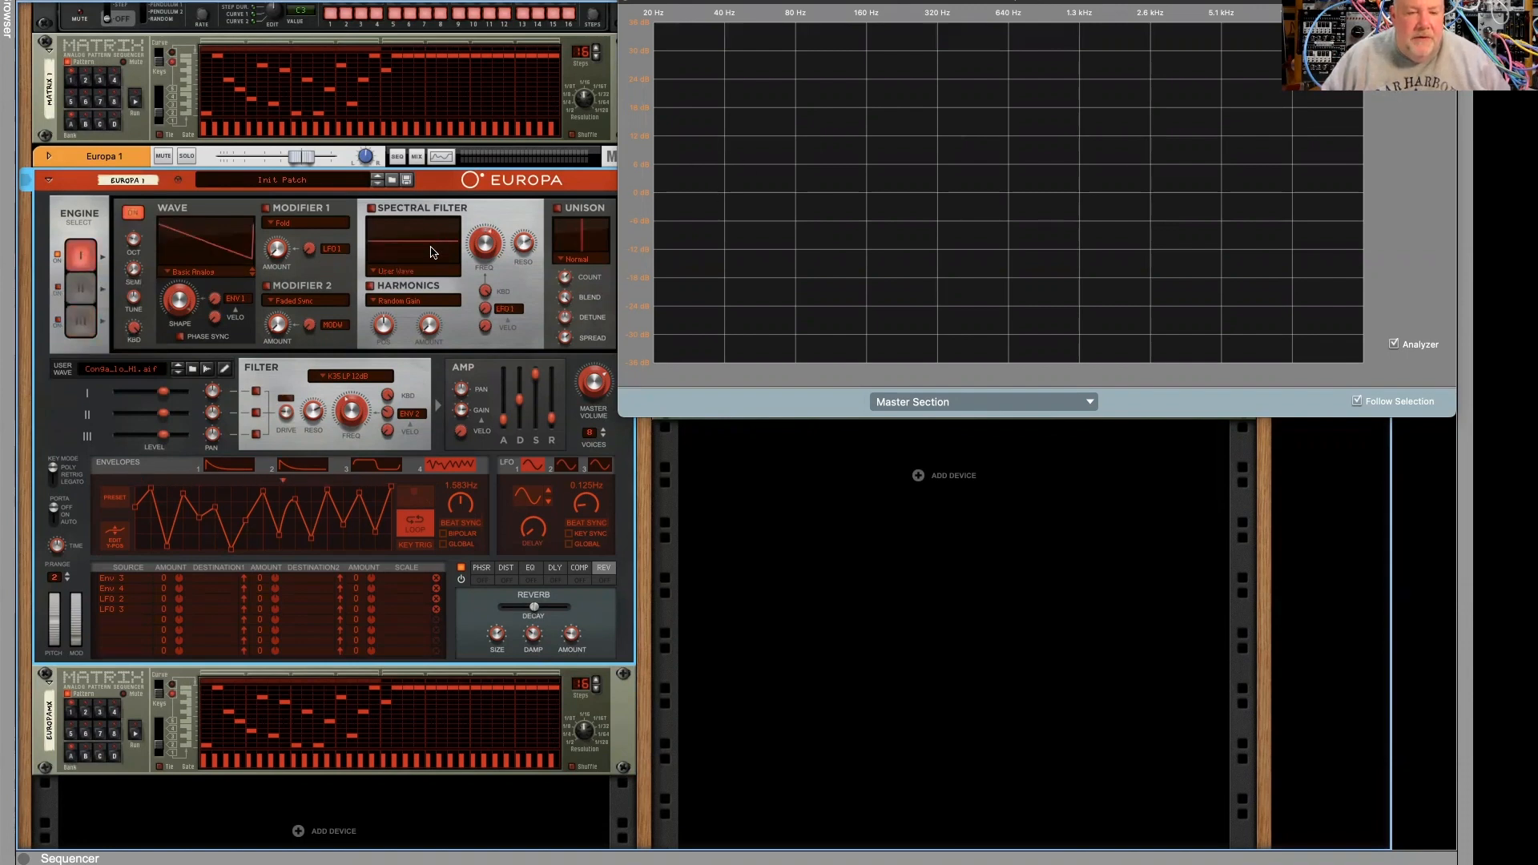
- Set engine I's spectral filter type to LP 12, turn on engine II, and display its settings
{"action": "left_click", "coordinate": [409, 272]}
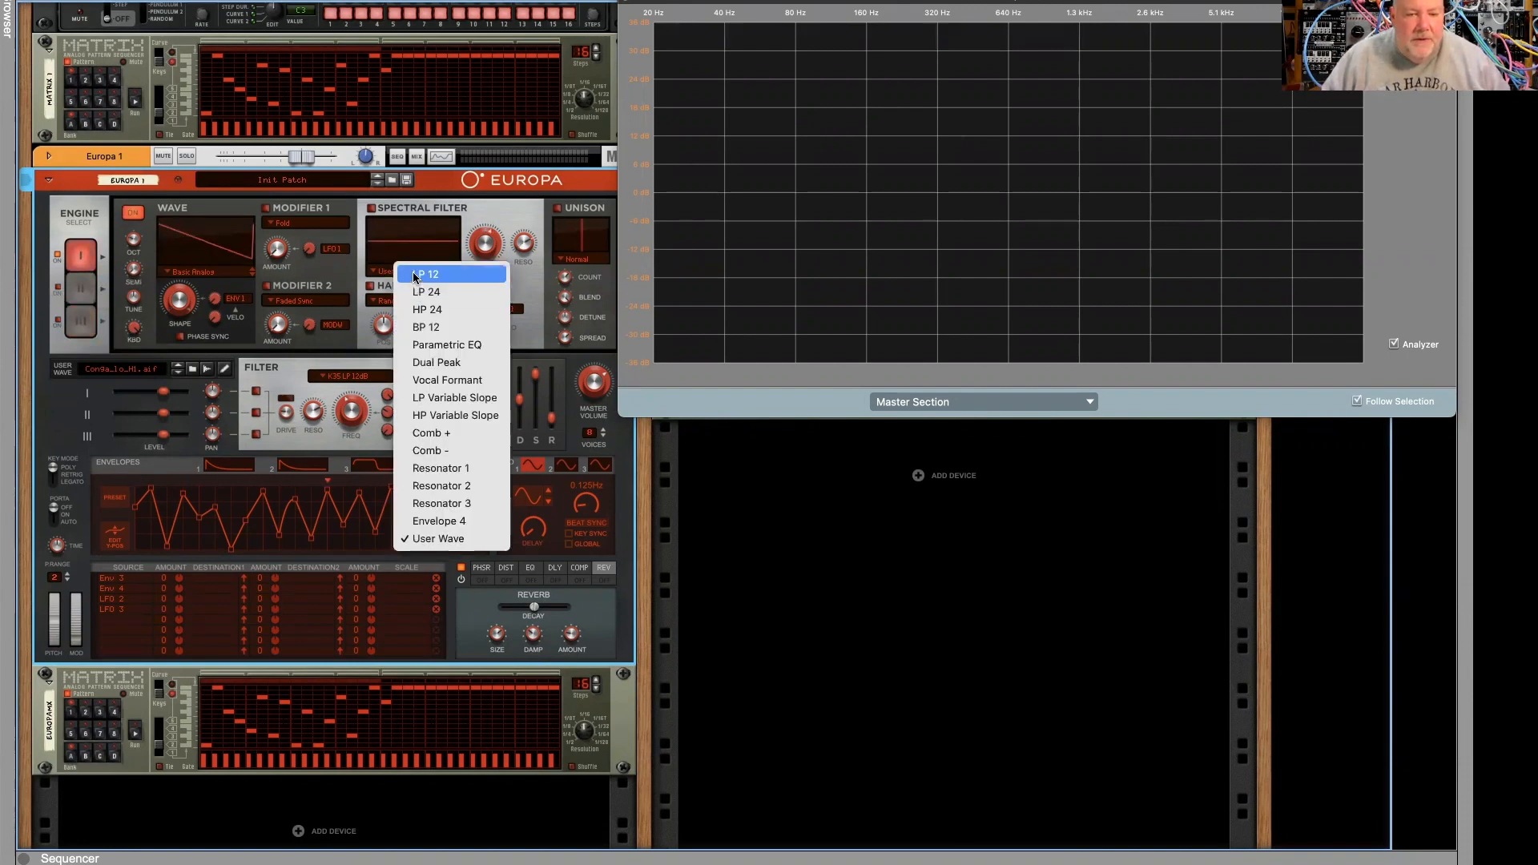
{"action": "left_click", "coordinate": [415, 275]}
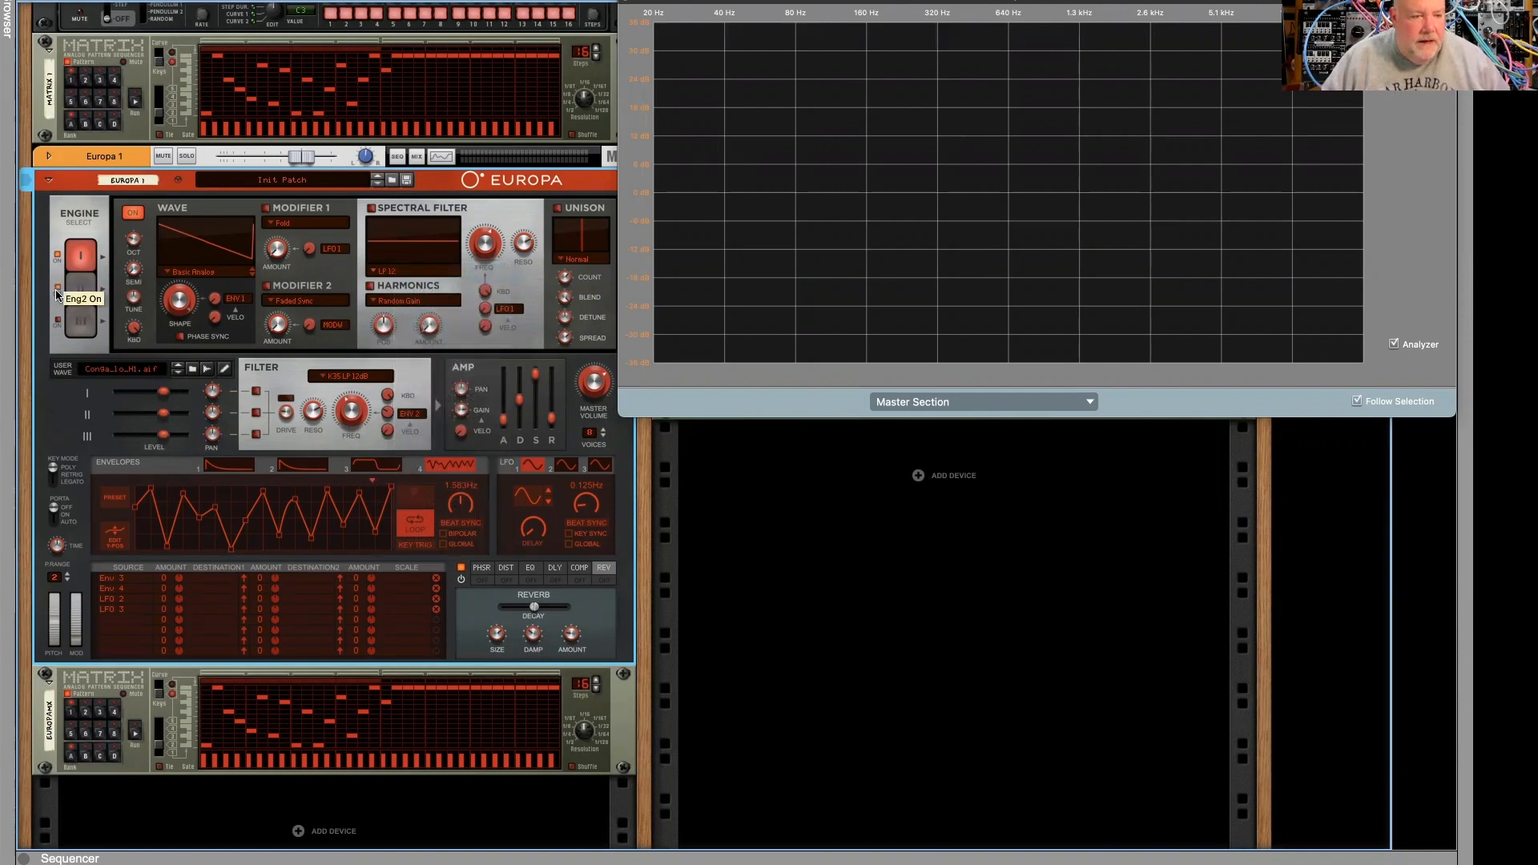
{"action": "left_click", "coordinate": [80, 289]}
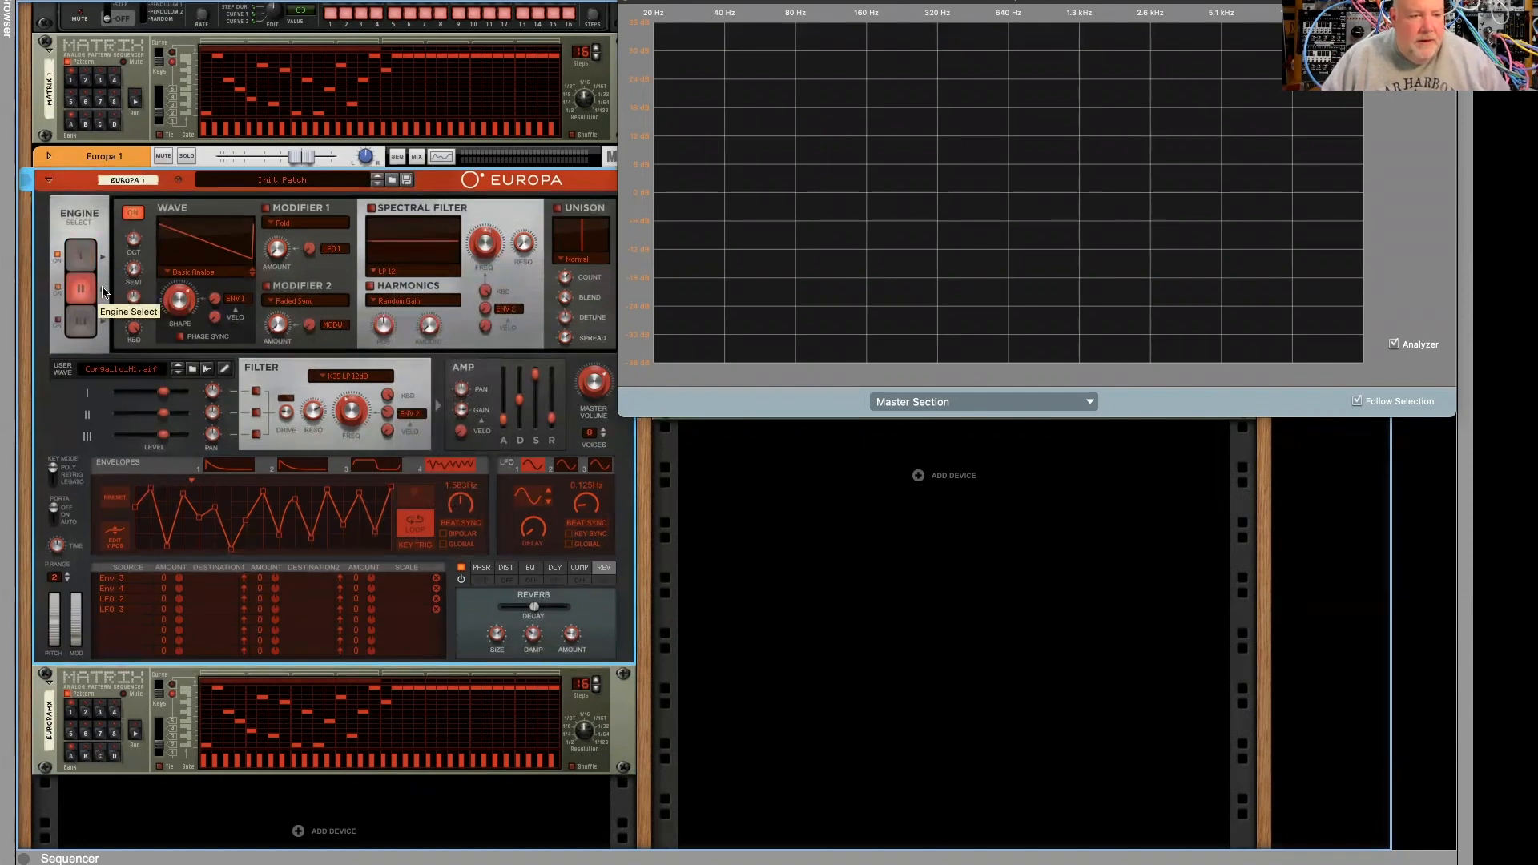
- Set engine II's spectral filter type to Dual Peak and turn that filter on
{"action": "left_click", "coordinate": [418, 277]}
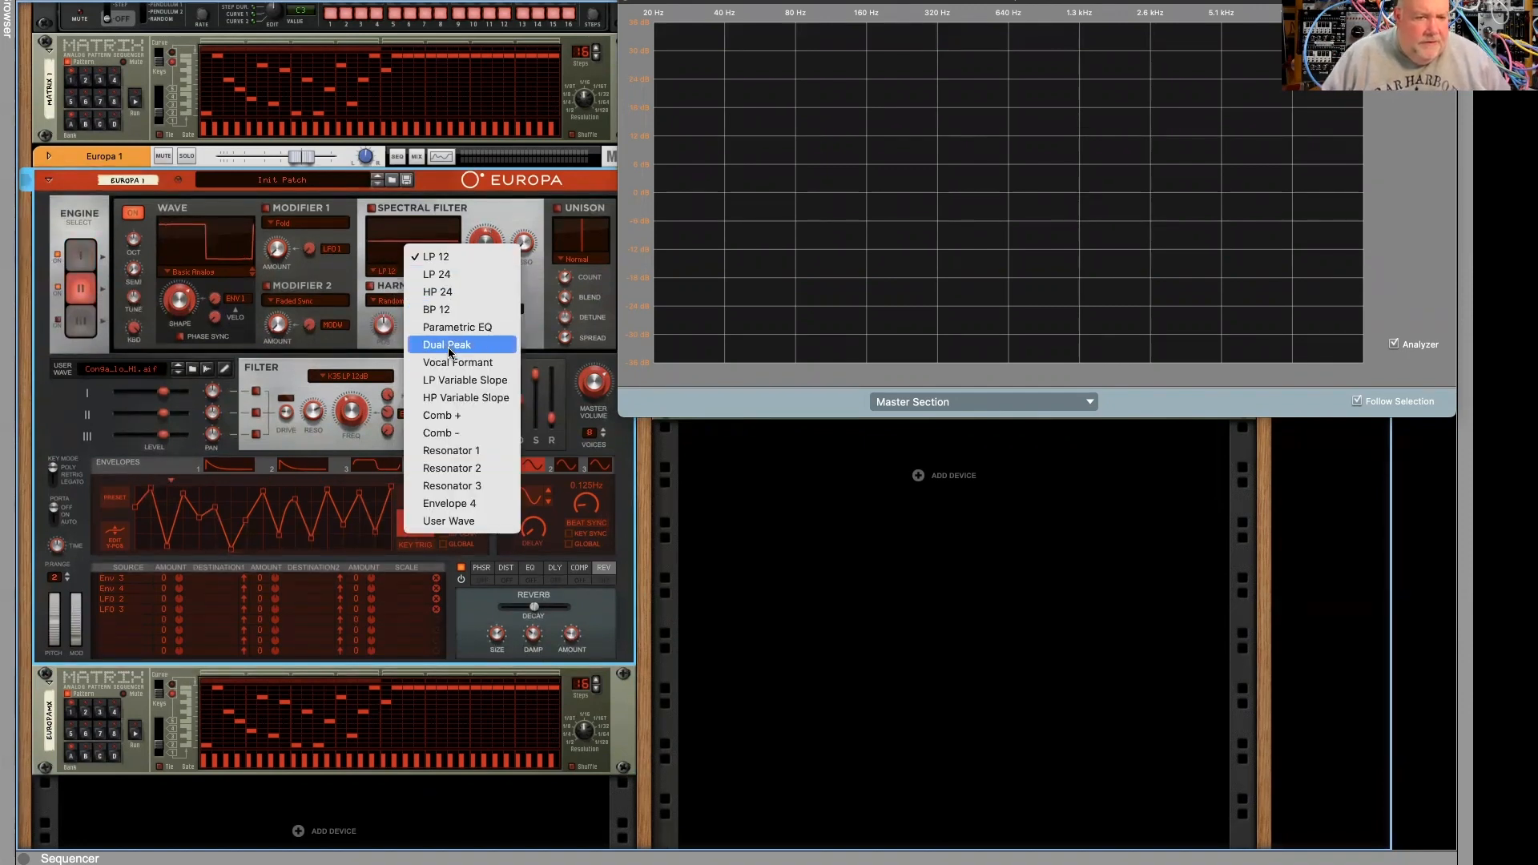
{"action": "left_click", "coordinate": [450, 344]}
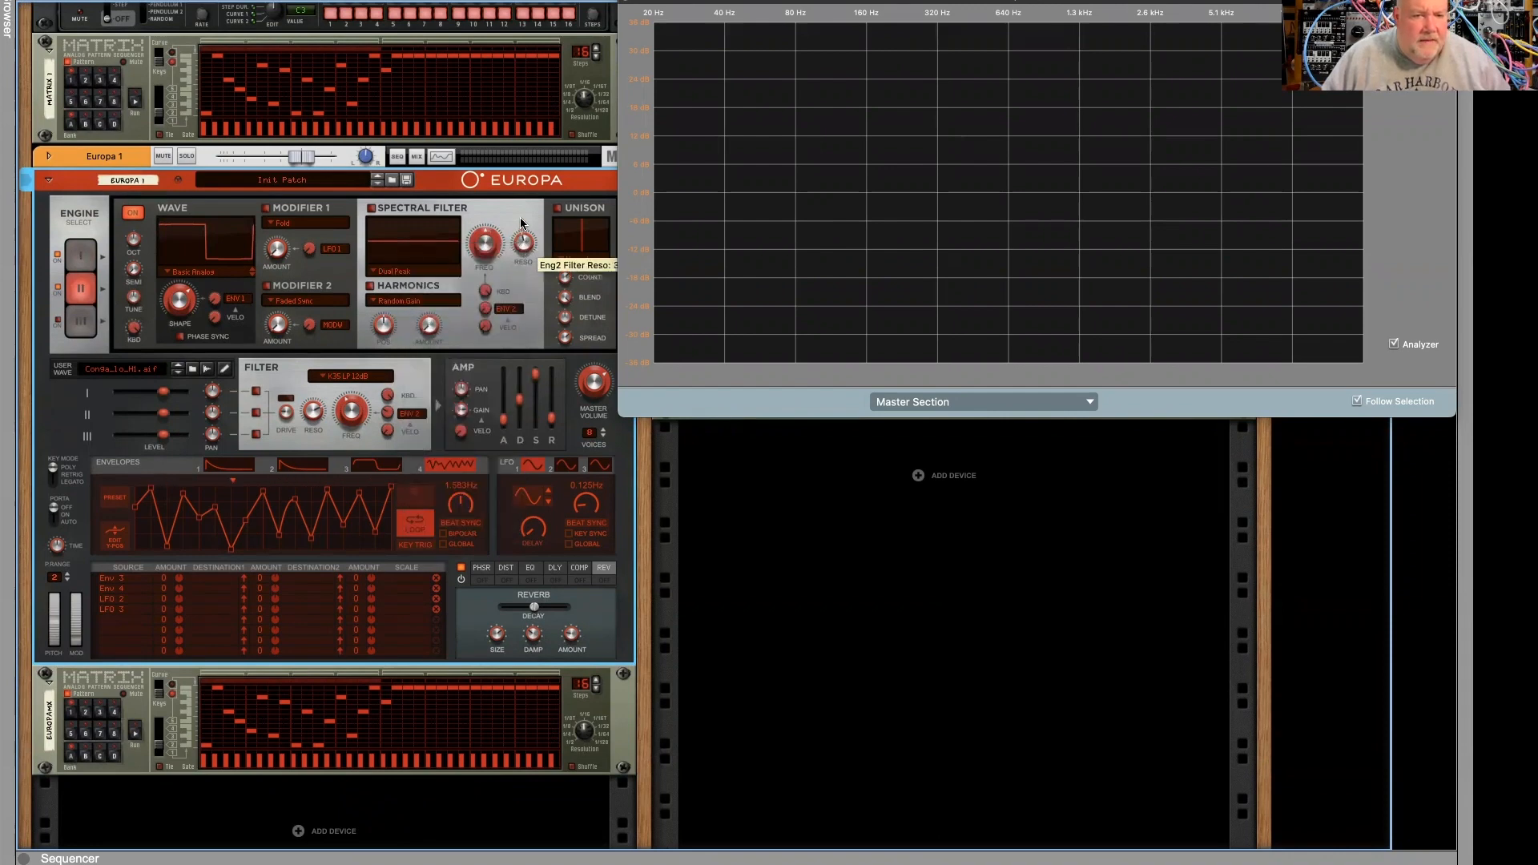
{"action": "left_click", "coordinate": [370, 210]}
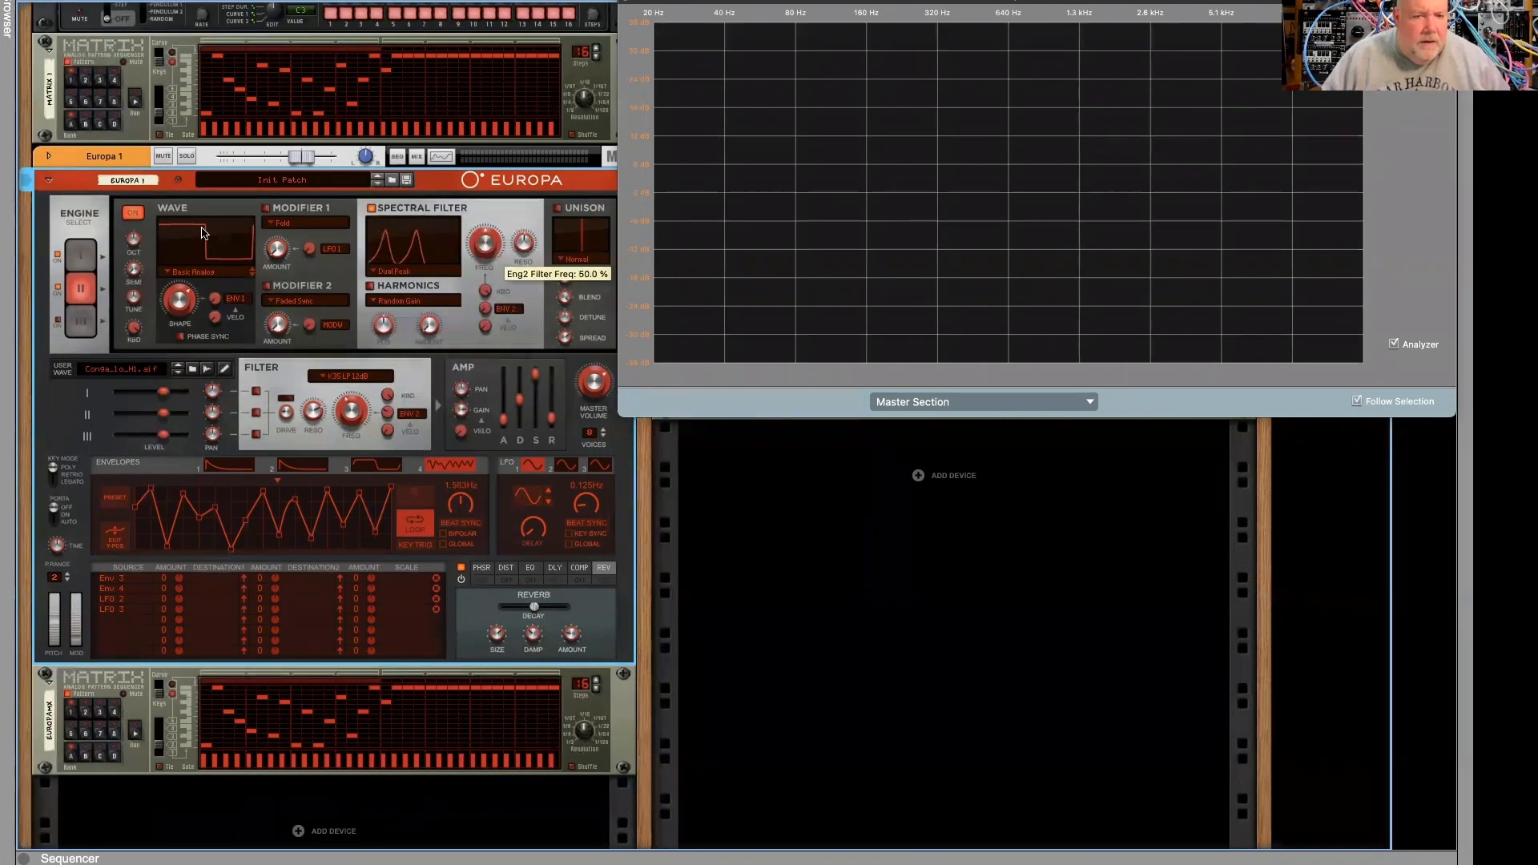
- Return to engine I's settings with engine II switched off and engine I's spectral filter turned off
{"action": "left_click", "coordinate": [74, 254]}
{"action": "left_click", "coordinate": [371, 210]}
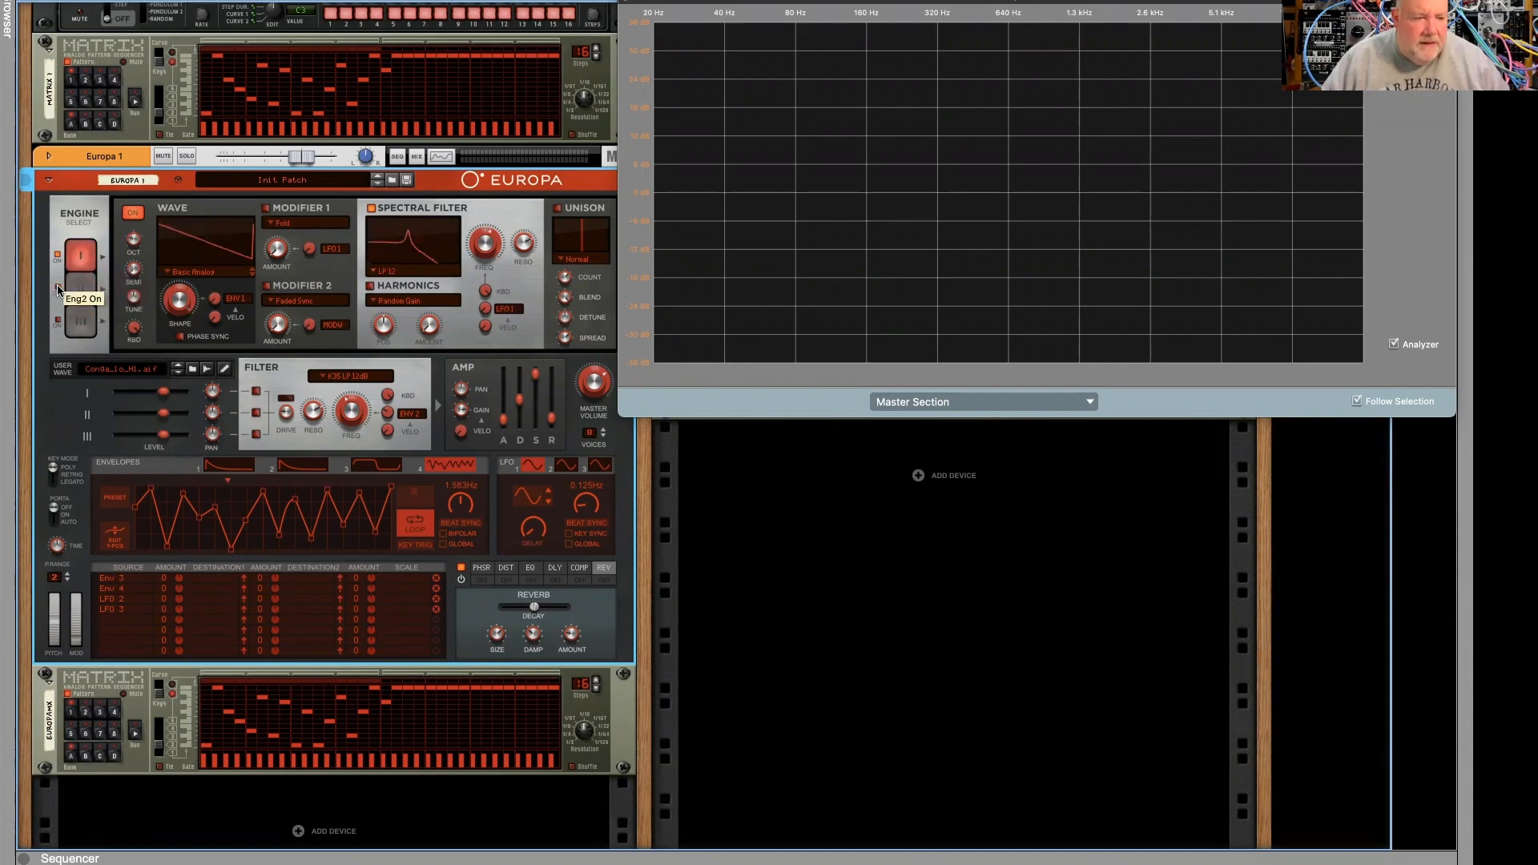
{"action": "left_click", "coordinate": [370, 209]}
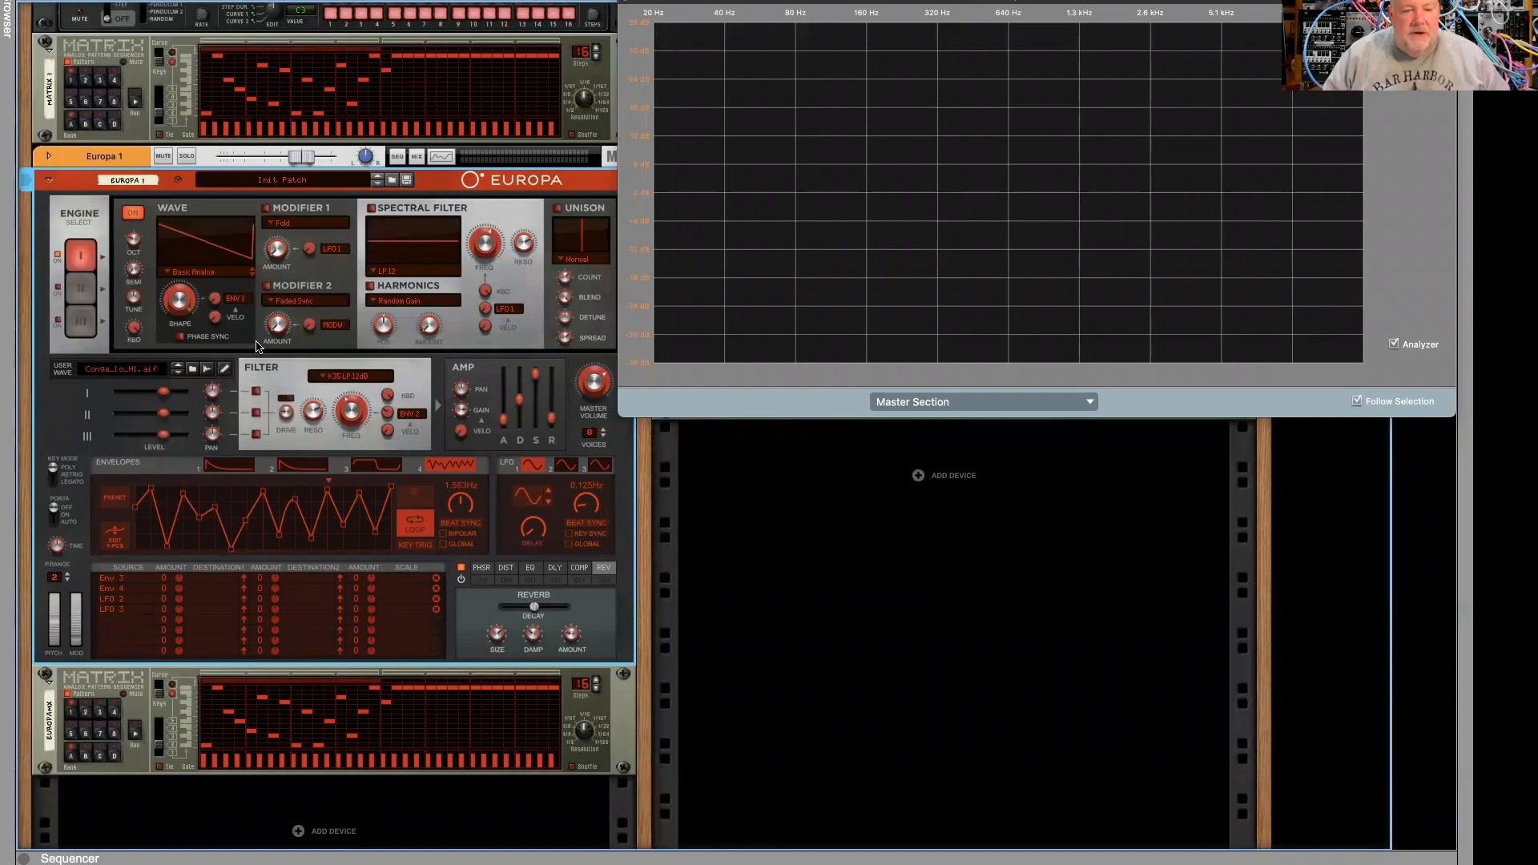
- Route engine I through the main filter and set the filter type to SVF HP 12dB
{"action": "left_click", "coordinate": [255, 392]}
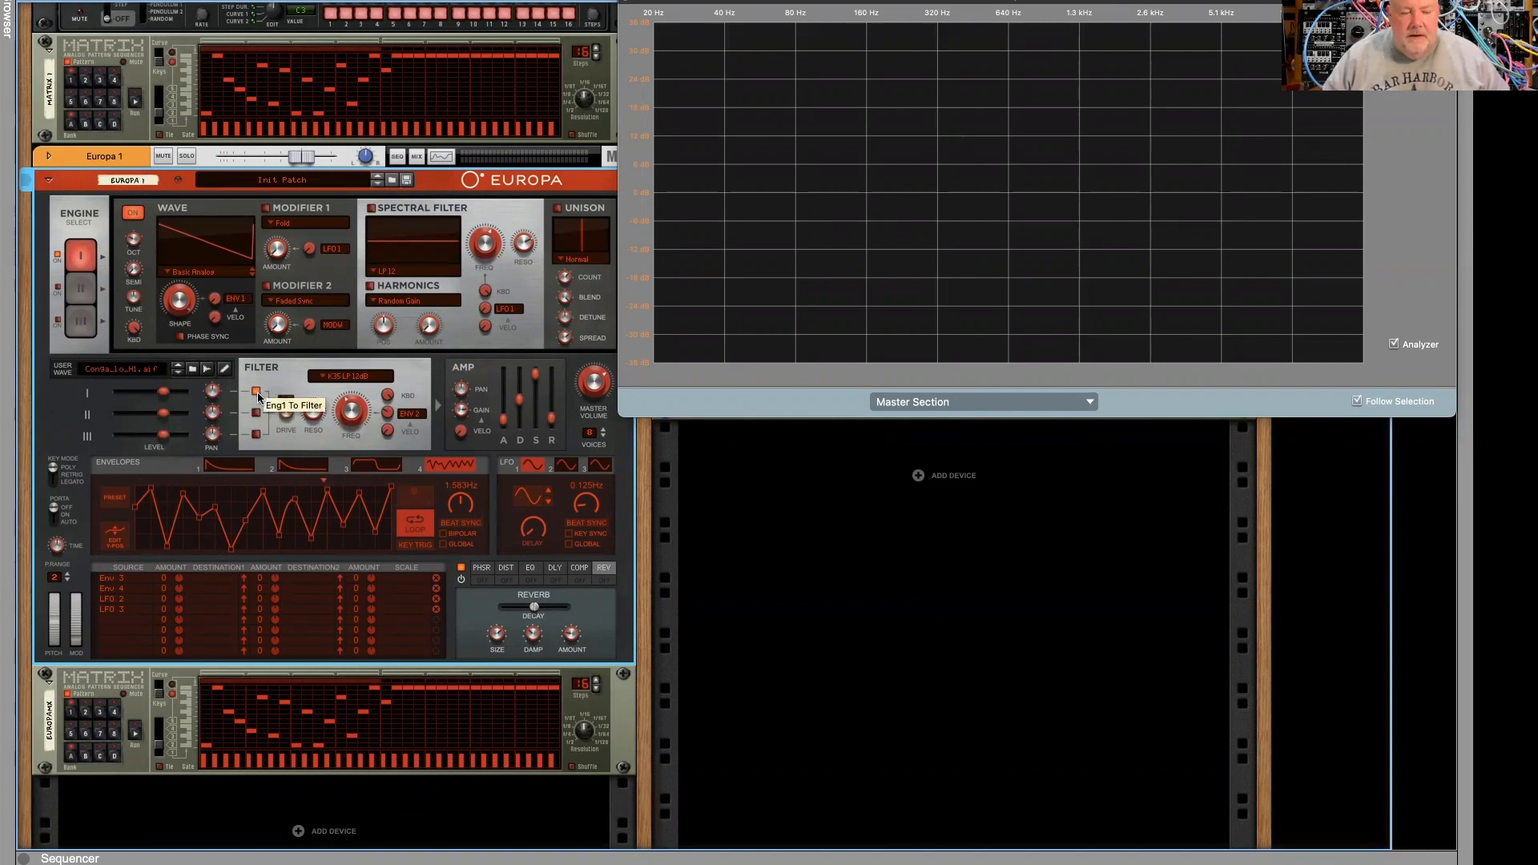
{"action": "left_click", "coordinate": [343, 377]}
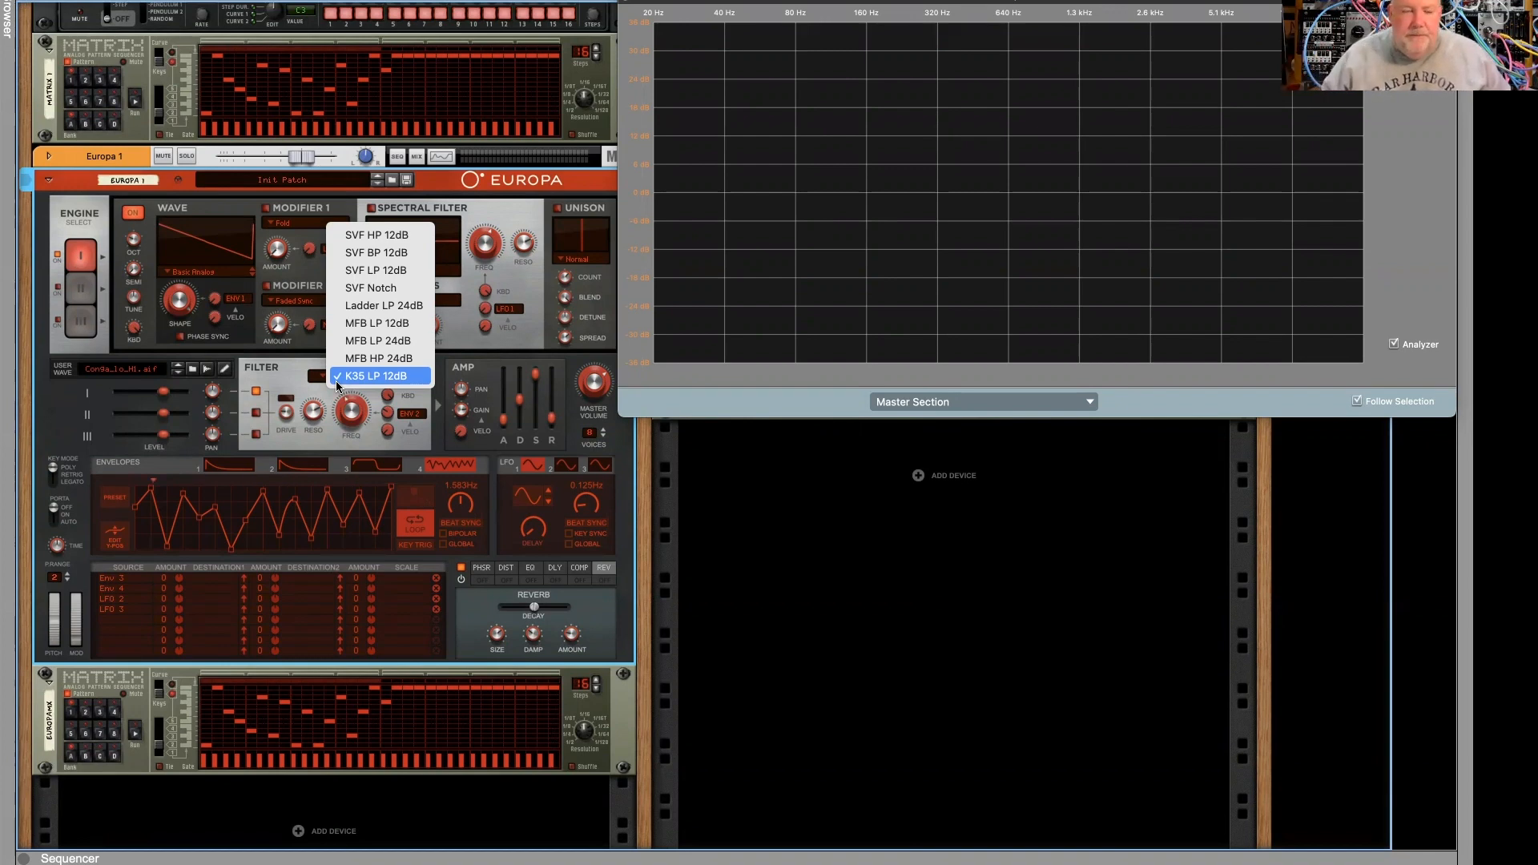
{"action": "left_click", "coordinate": [349, 234]}
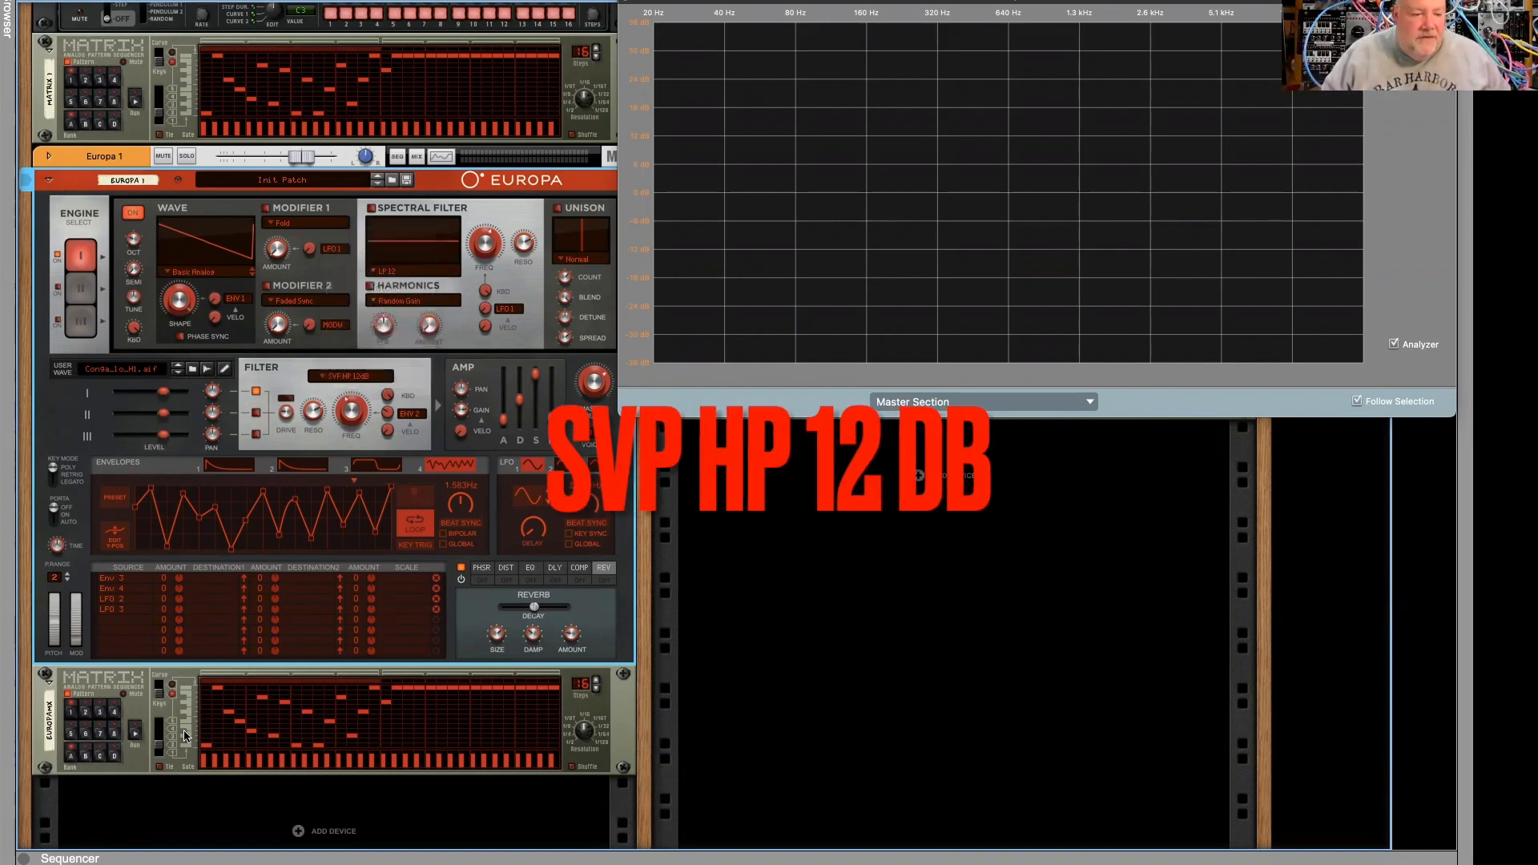
- Run the lower Matrix pattern and sweep the main filter's frequency and resonance to audition the high-pass type
{"action": "left_click", "coordinate": [134, 735]}
{"action": "left_click_drag", "start_coordinate": [349, 421], "coordinate": [342, 425]}
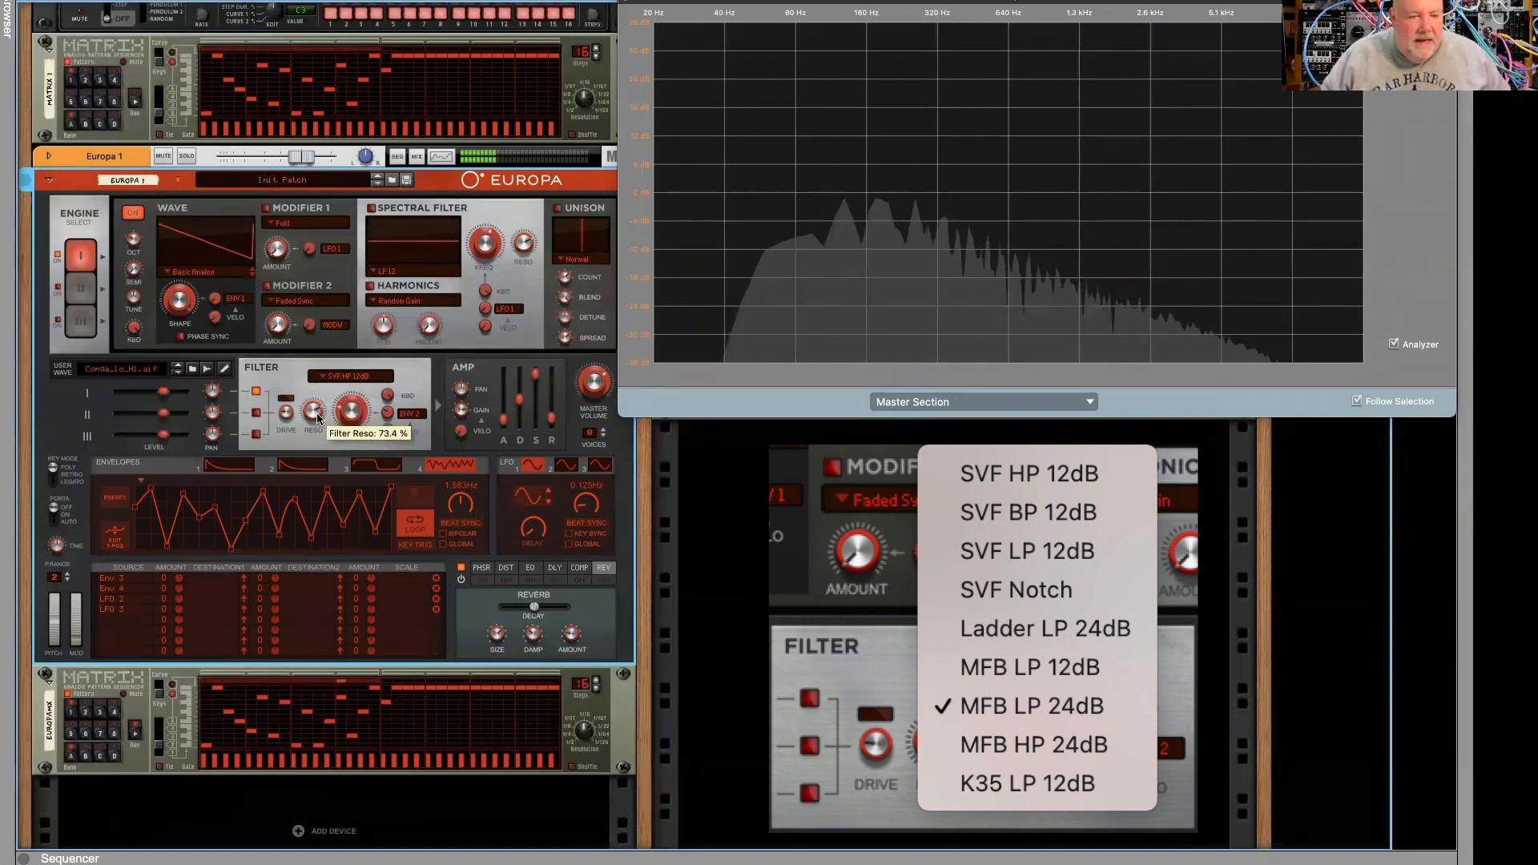
{"action": "left_click_drag", "start_coordinate": [307, 433], "coordinate": [309, 411]}
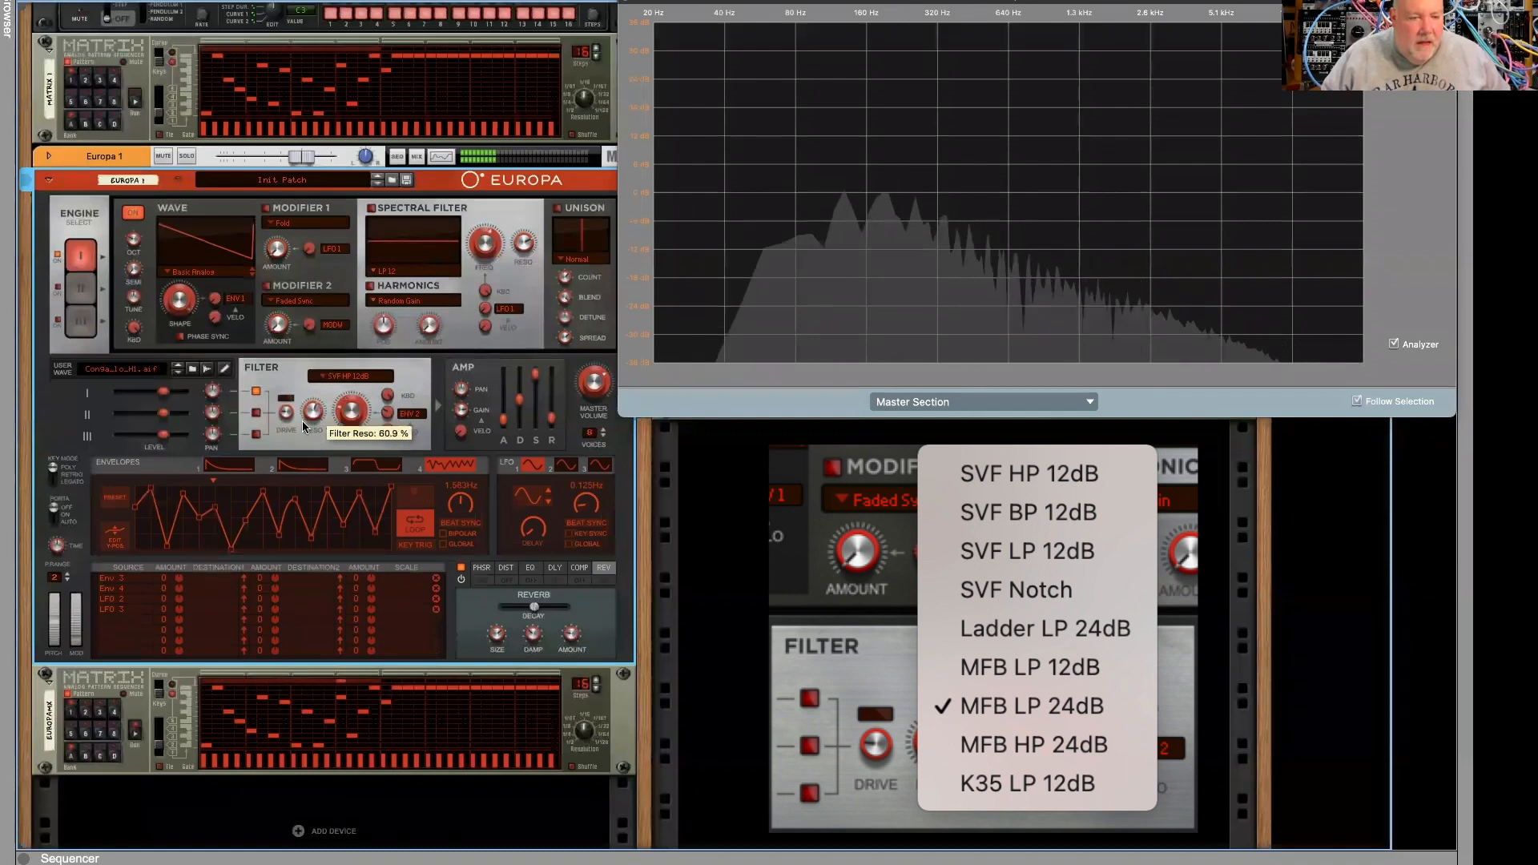
- Set the main filter to SVF BP 12dB, sweep its frequency, and raise engine I's level to 13.5 dB
{"action": "left_click", "coordinate": [344, 376]}
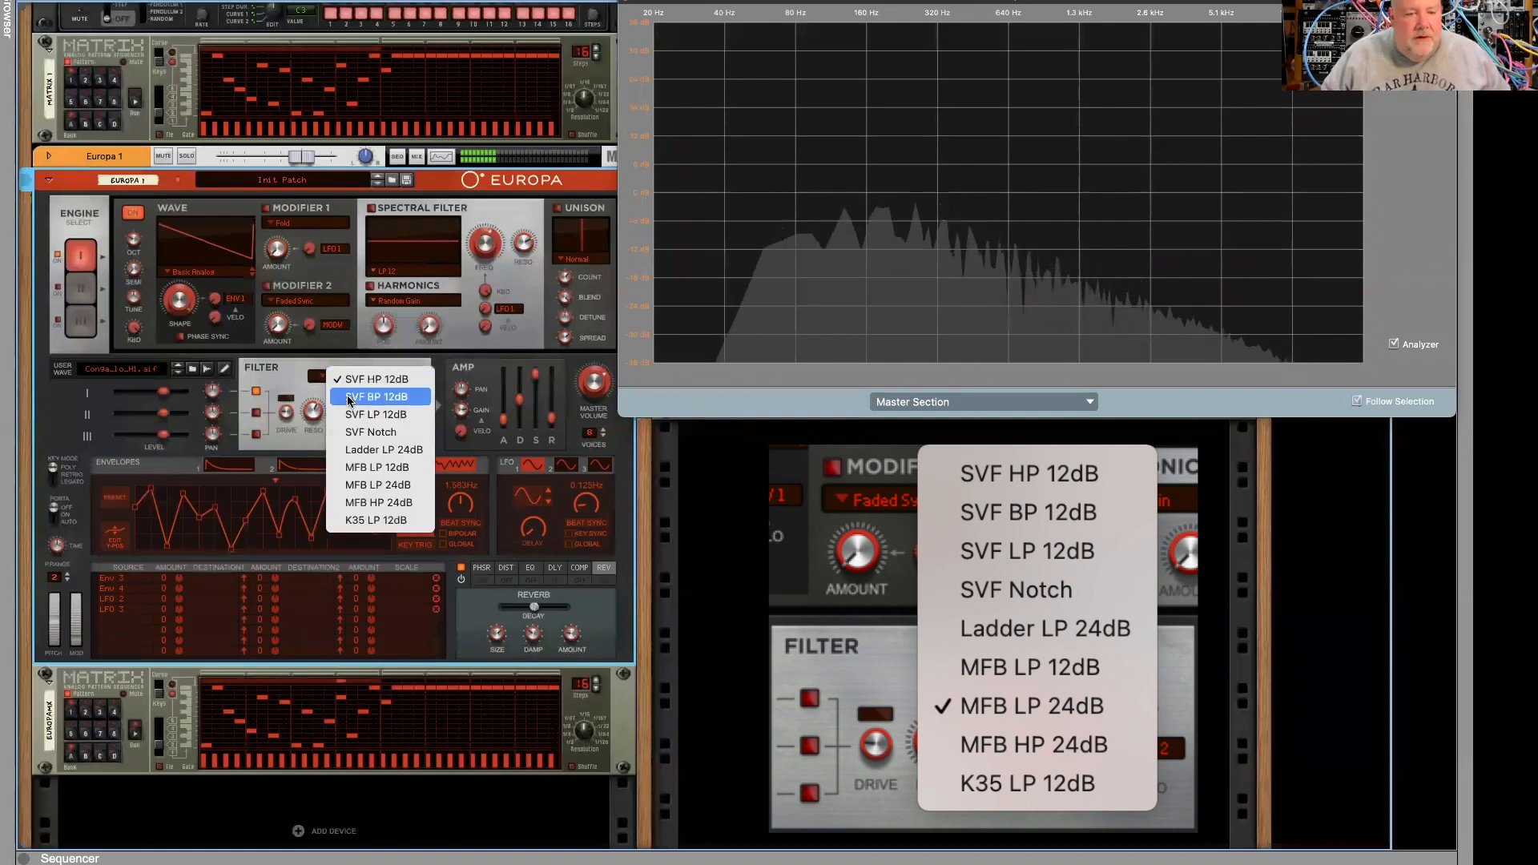
{"action": "left_click", "coordinate": [347, 396]}
{"action": "mouse_move", "coordinate": [350, 427]}
{"action": "left_mouse_down"}
{"action": "mouse_move", "coordinate": [352, 403]}
{"action": "mouse_move", "coordinate": [346, 416]}
{"action": "left_mouse_up"}
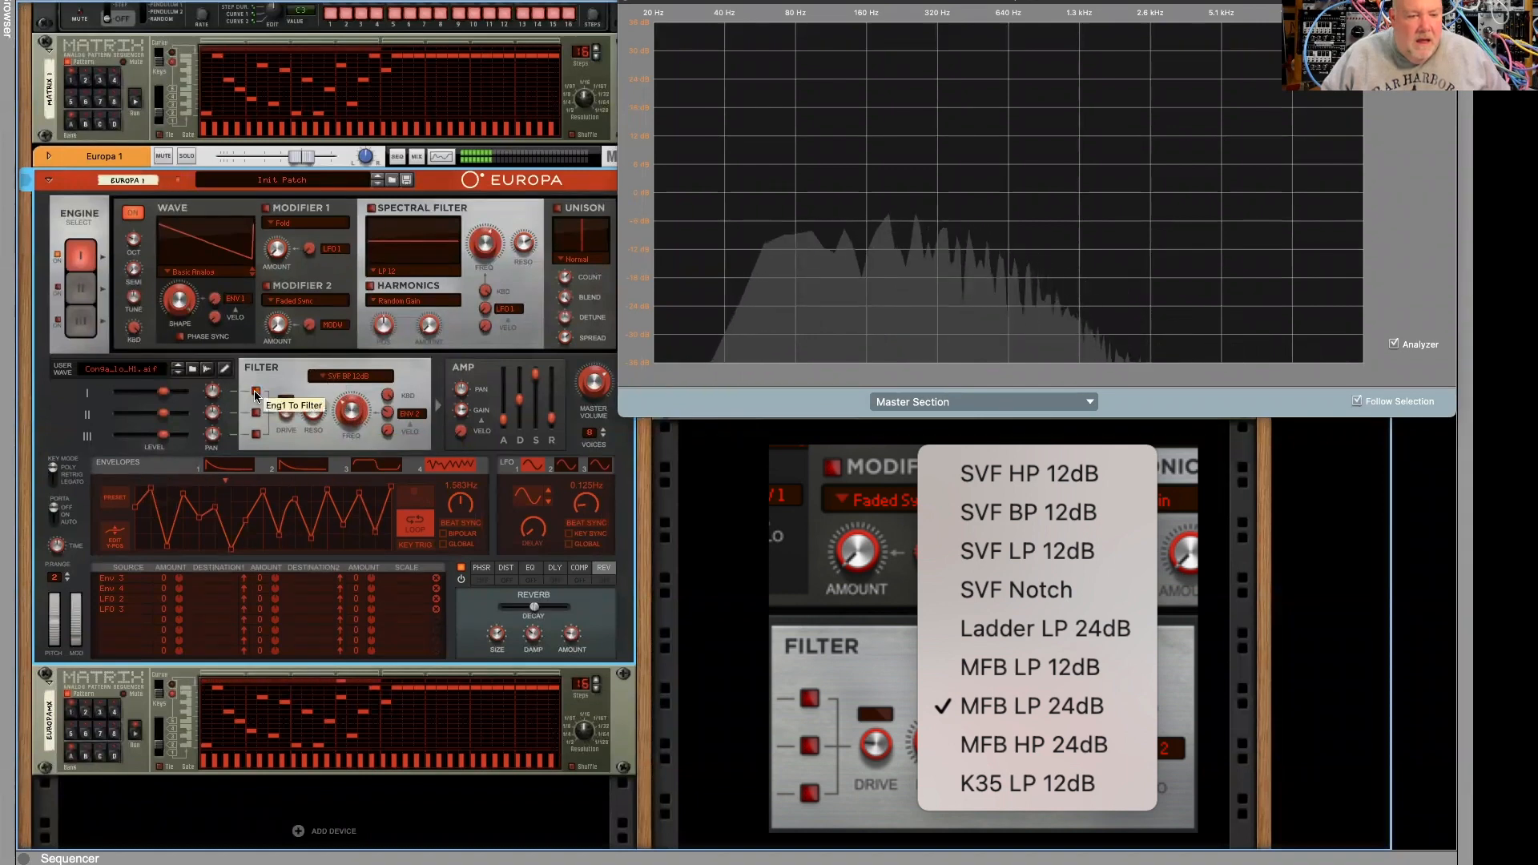
{"action": "left_click_drag", "start_coordinate": [165, 395], "coordinate": [174, 395]}
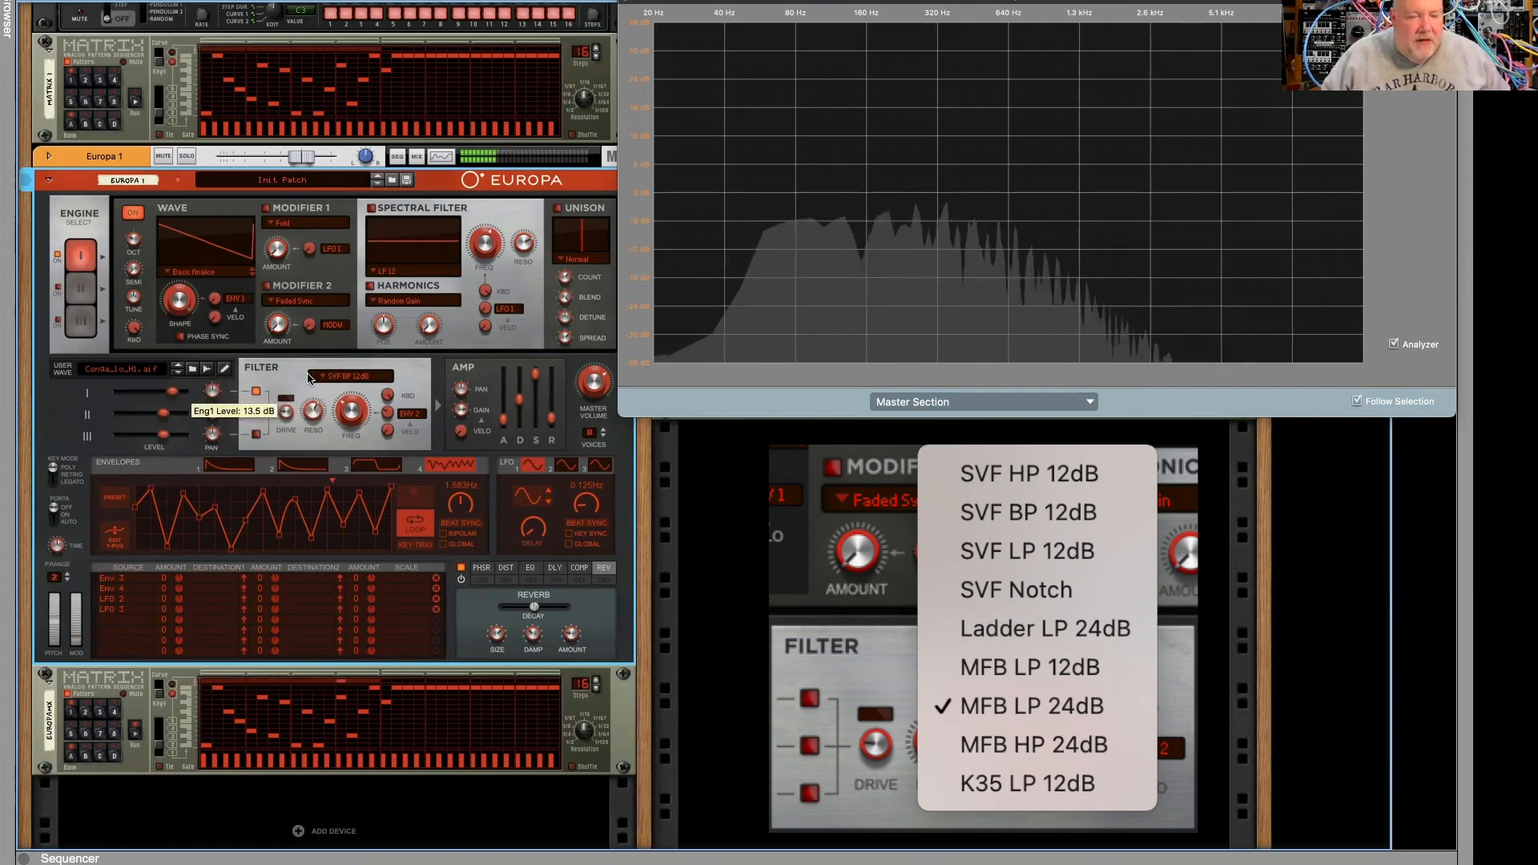
- Set the main filter to SVF LP 12dB and sweep its frequency
{"action": "left_click", "coordinate": [353, 376]}
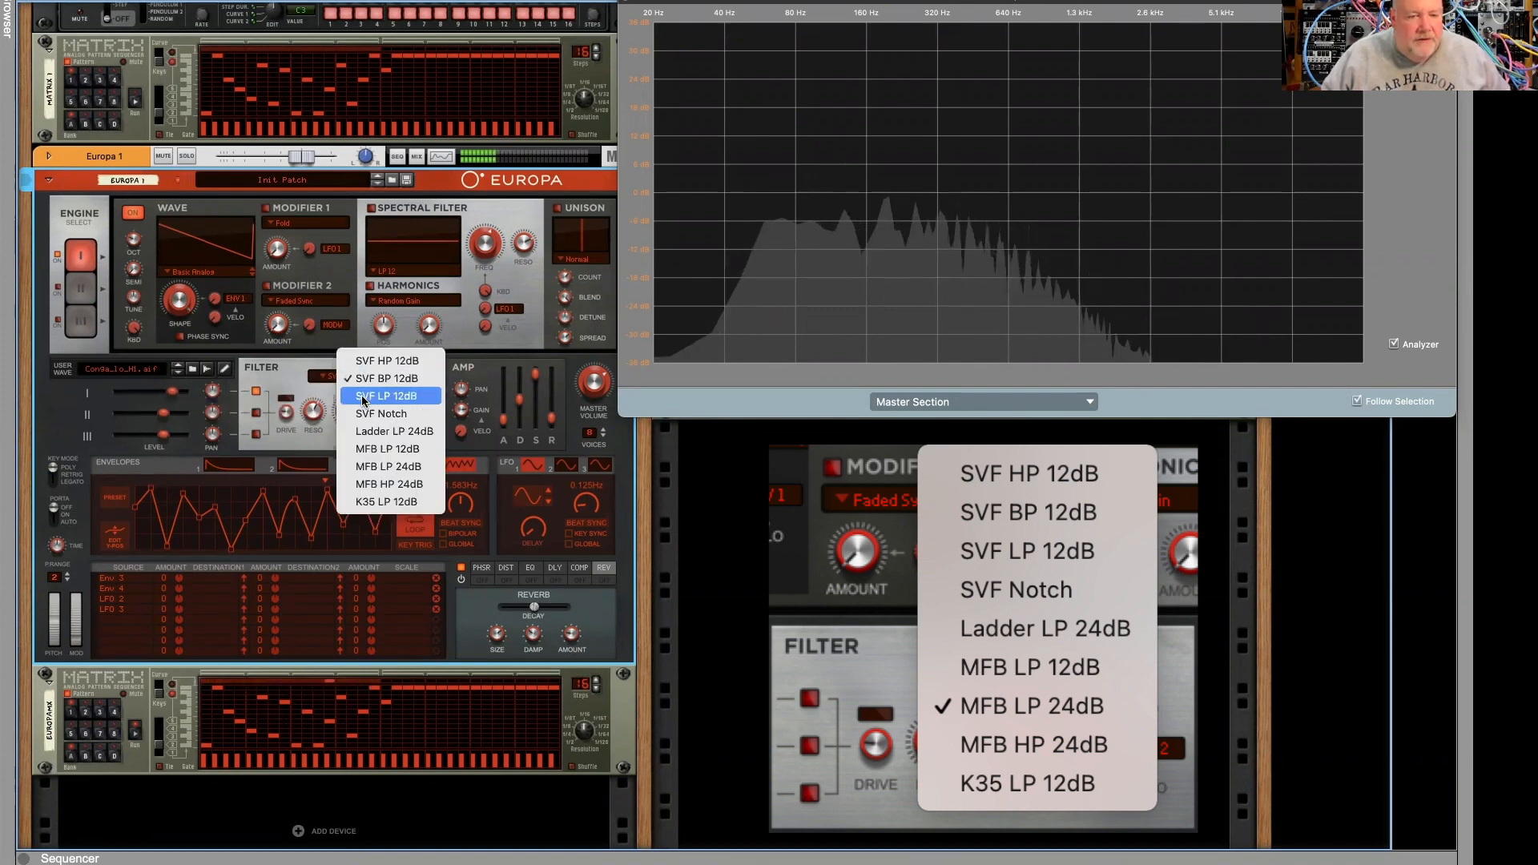
{"action": "left_click", "coordinate": [363, 398]}
{"action": "left_click_drag", "start_coordinate": [349, 425], "coordinate": [342, 395]}
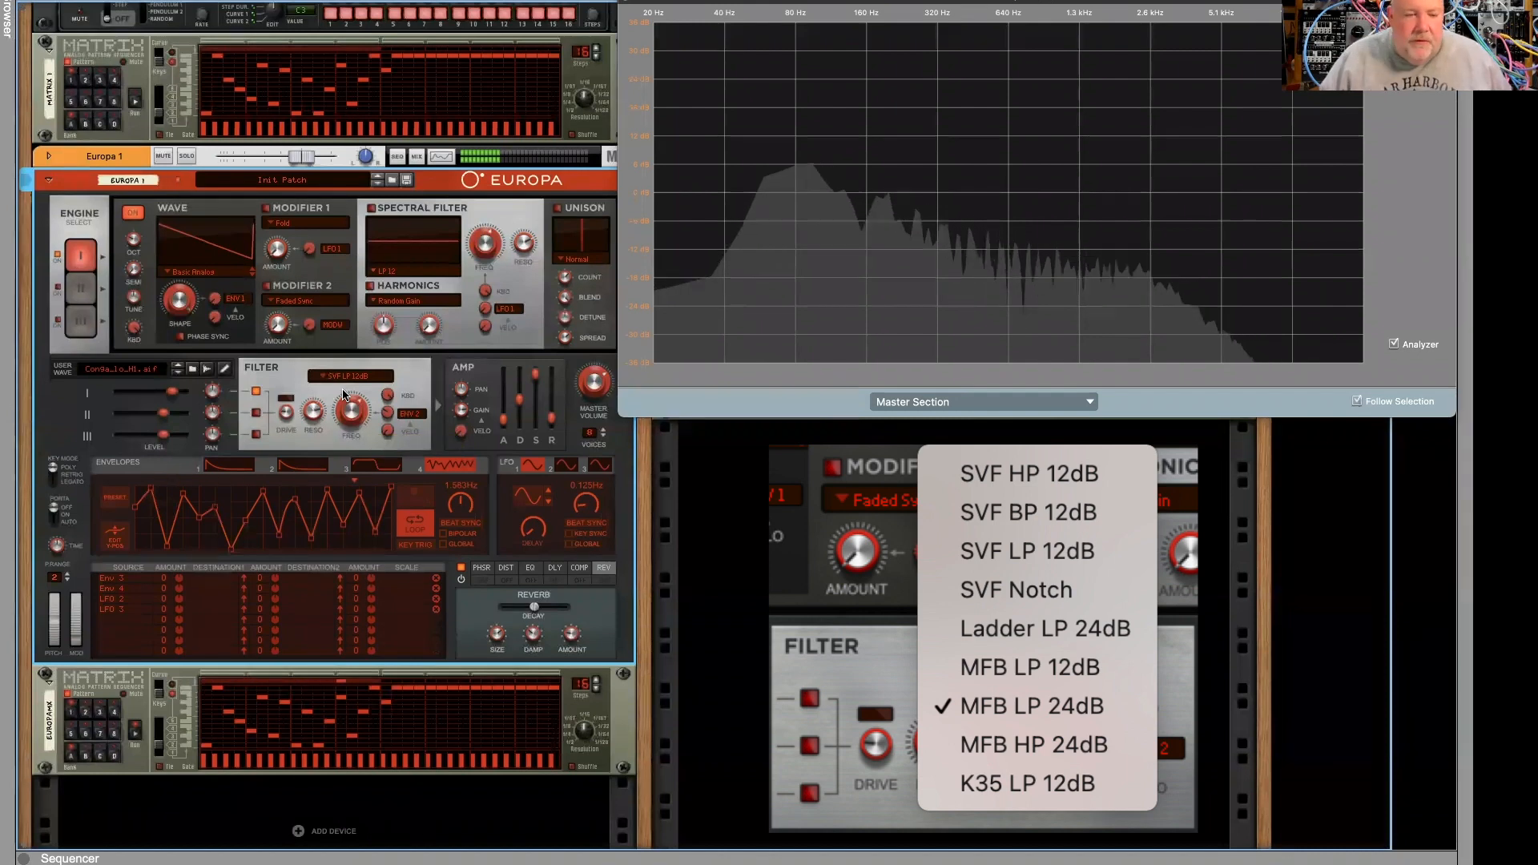
- Set the main filter to SVF Notch and sweep its frequency and resonance
{"action": "left_click", "coordinate": [334, 379]}
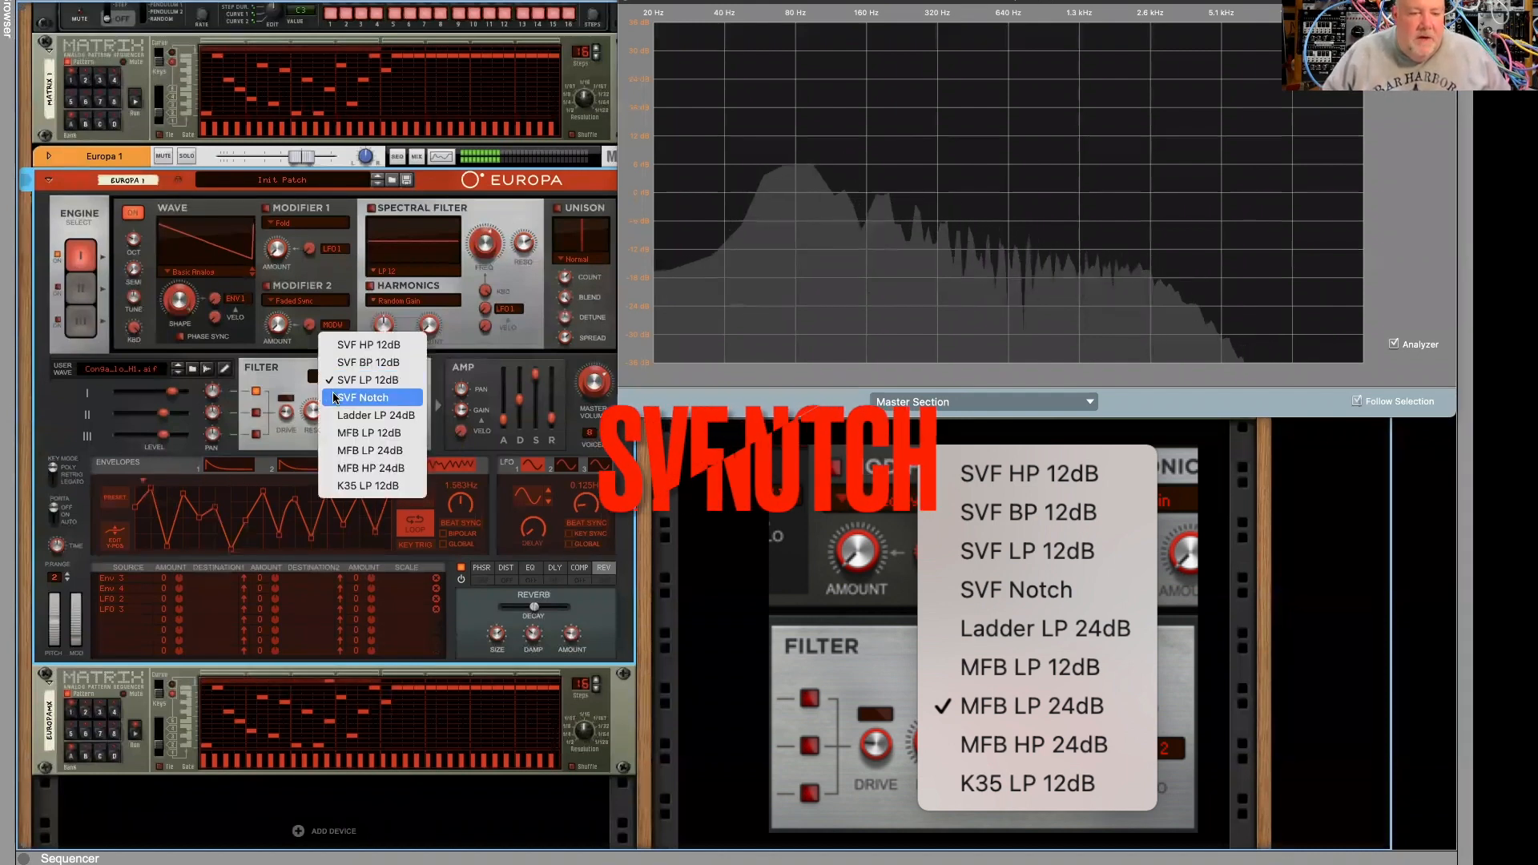
{"action": "left_click", "coordinate": [332, 395]}
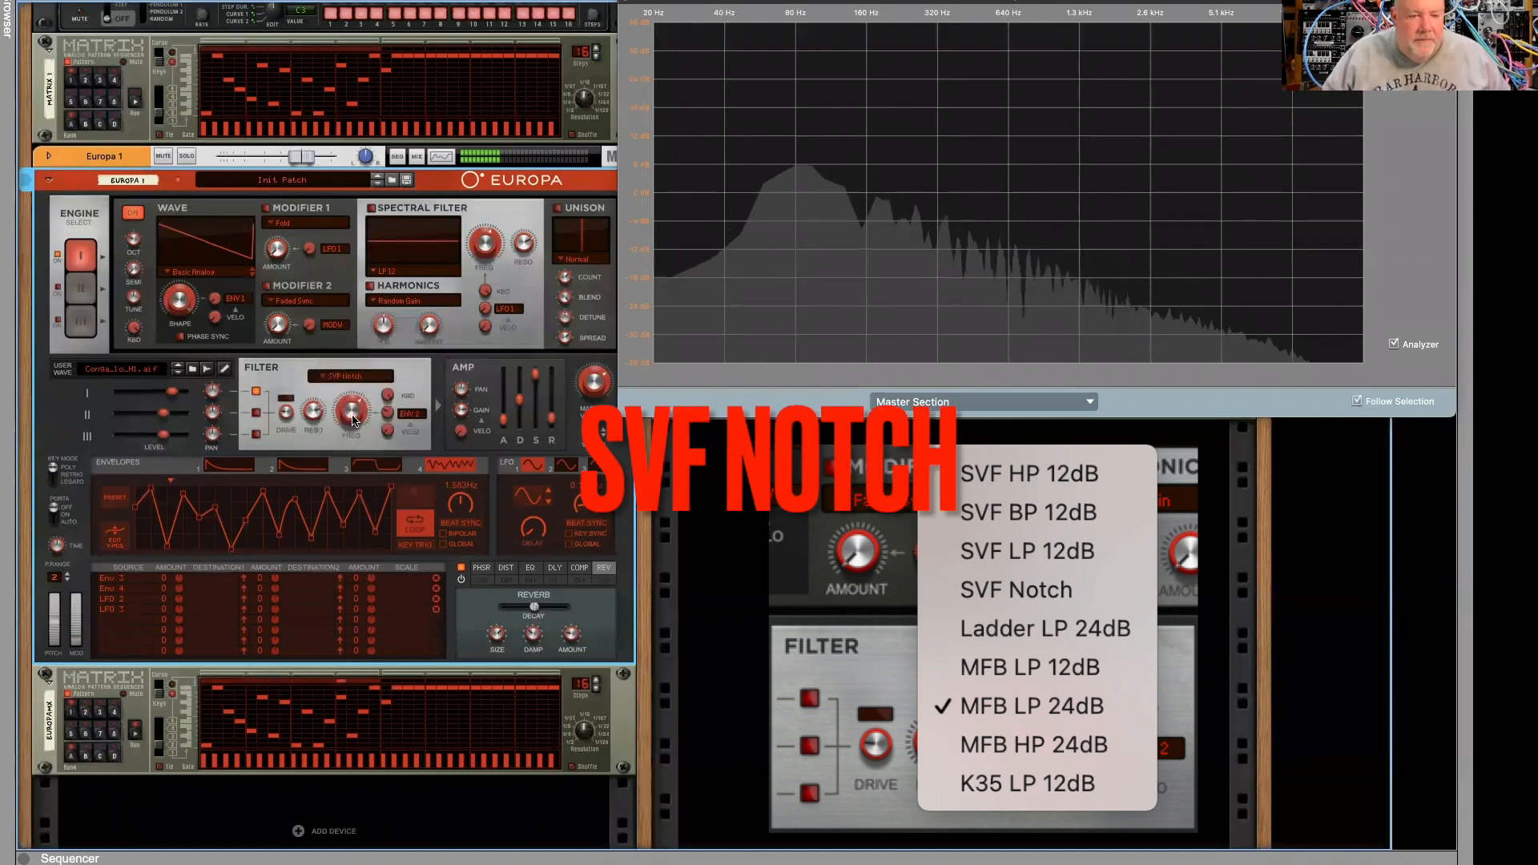
{"action": "left_click_drag", "start_coordinate": [350, 428], "coordinate": [348, 430]}
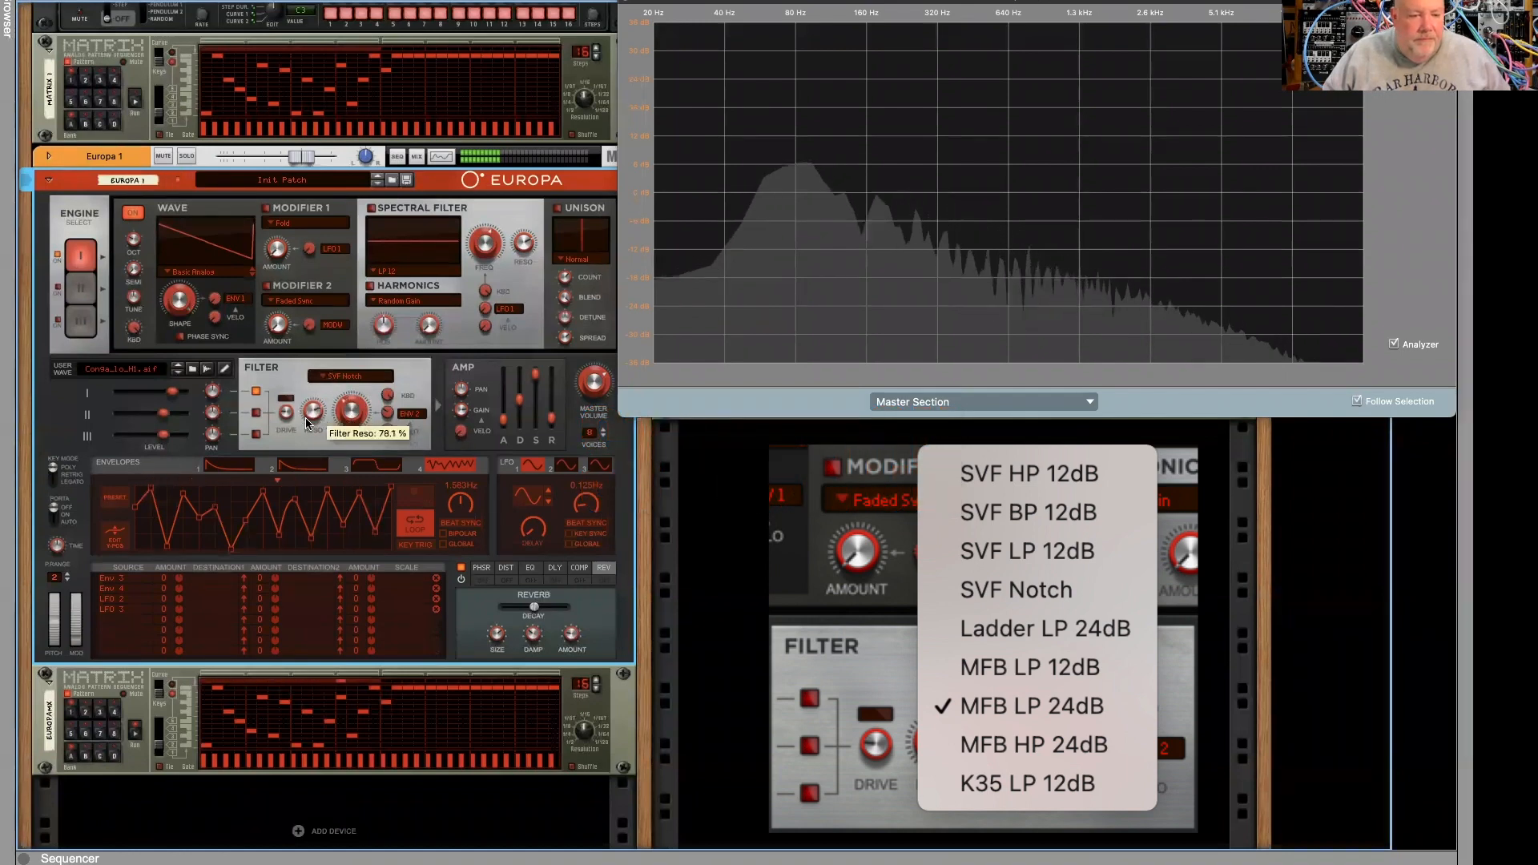
{"action": "mouse_move", "coordinate": [350, 421]}
{"action": "left_mouse_down"}
{"action": "mouse_move", "coordinate": [349, 398]}
{"action": "mouse_move", "coordinate": [349, 412]}
{"action": "left_mouse_up"}
- Set the main filter to Ladder LP 24dB and audition its frequency and resonance
{"action": "left_click", "coordinate": [345, 378]}
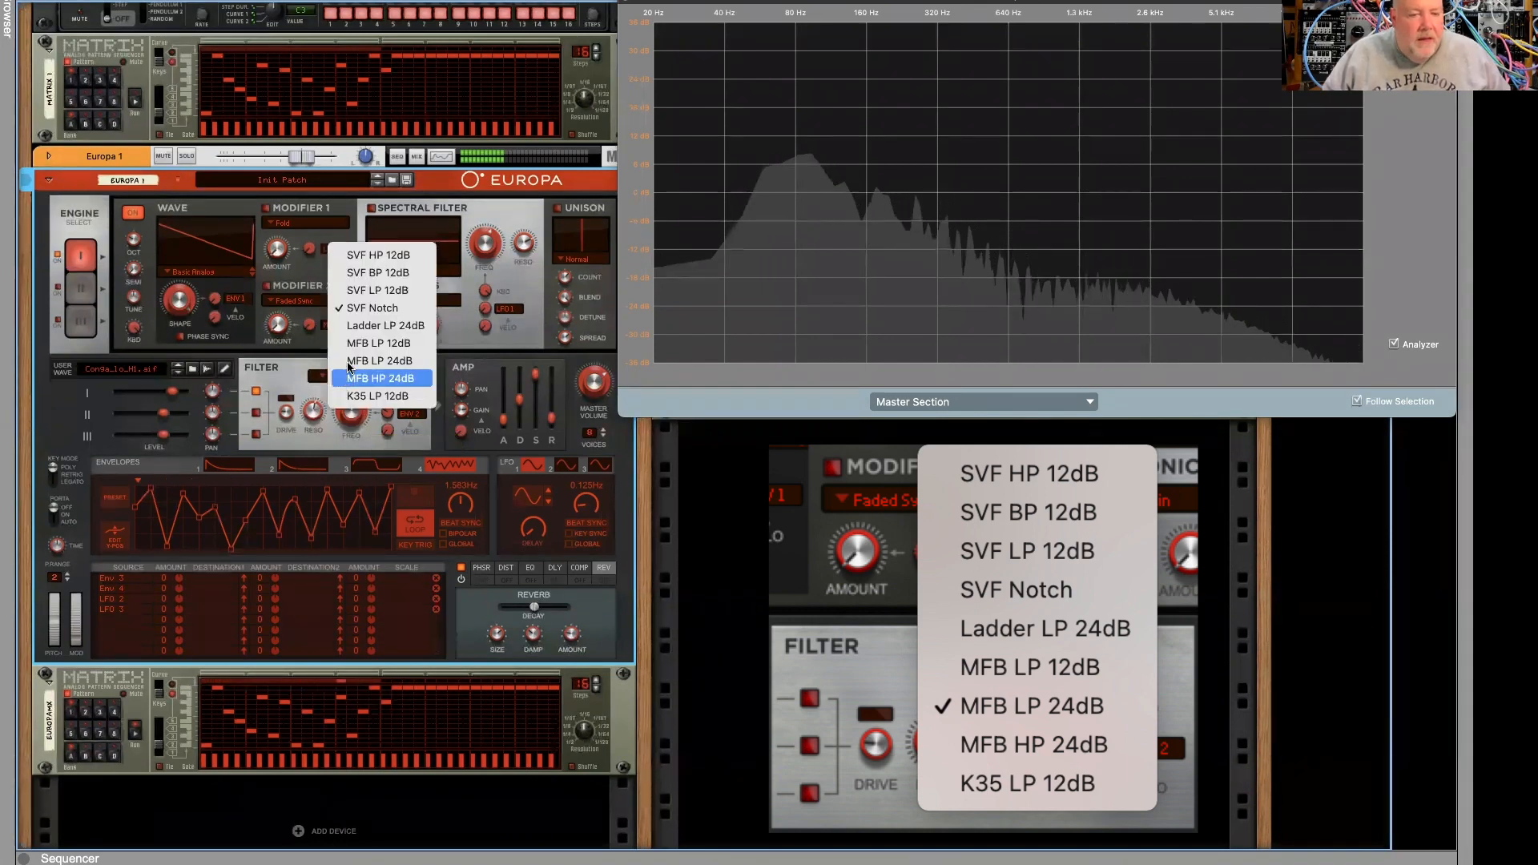
{"action": "left_click", "coordinate": [356, 324]}
{"action": "mouse_move", "coordinate": [346, 422]}
{"action": "left_mouse_down"}
{"action": "mouse_move", "coordinate": [347, 410]}
{"action": "mouse_move", "coordinate": [313, 410]}
{"action": "mouse_move", "coordinate": [346, 425]}
{"action": "left_mouse_up"}
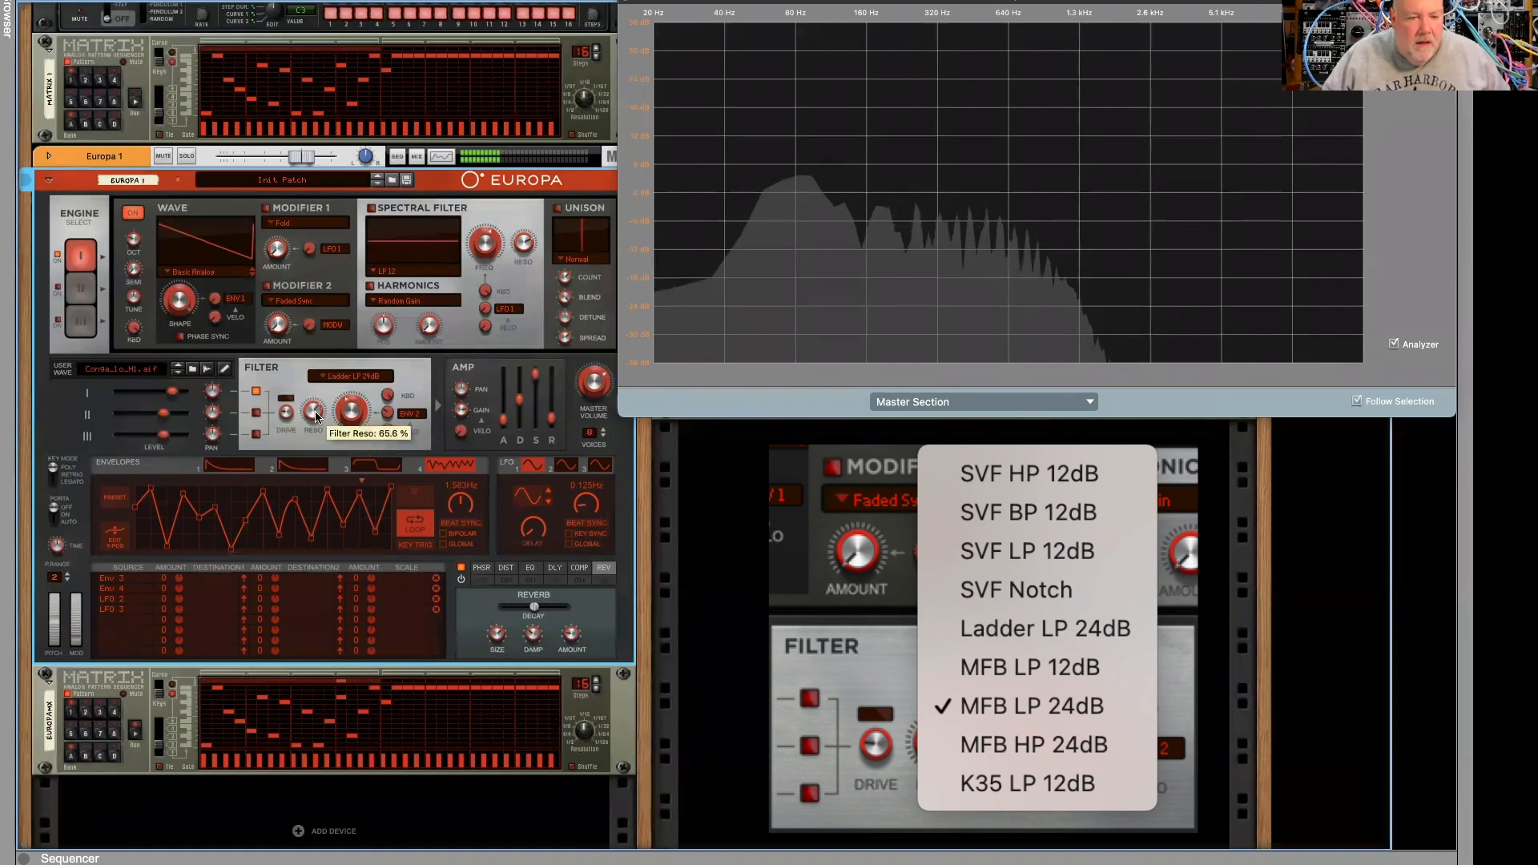
{"action": "left_click_drag", "start_coordinate": [314, 415], "coordinate": [314, 421]}
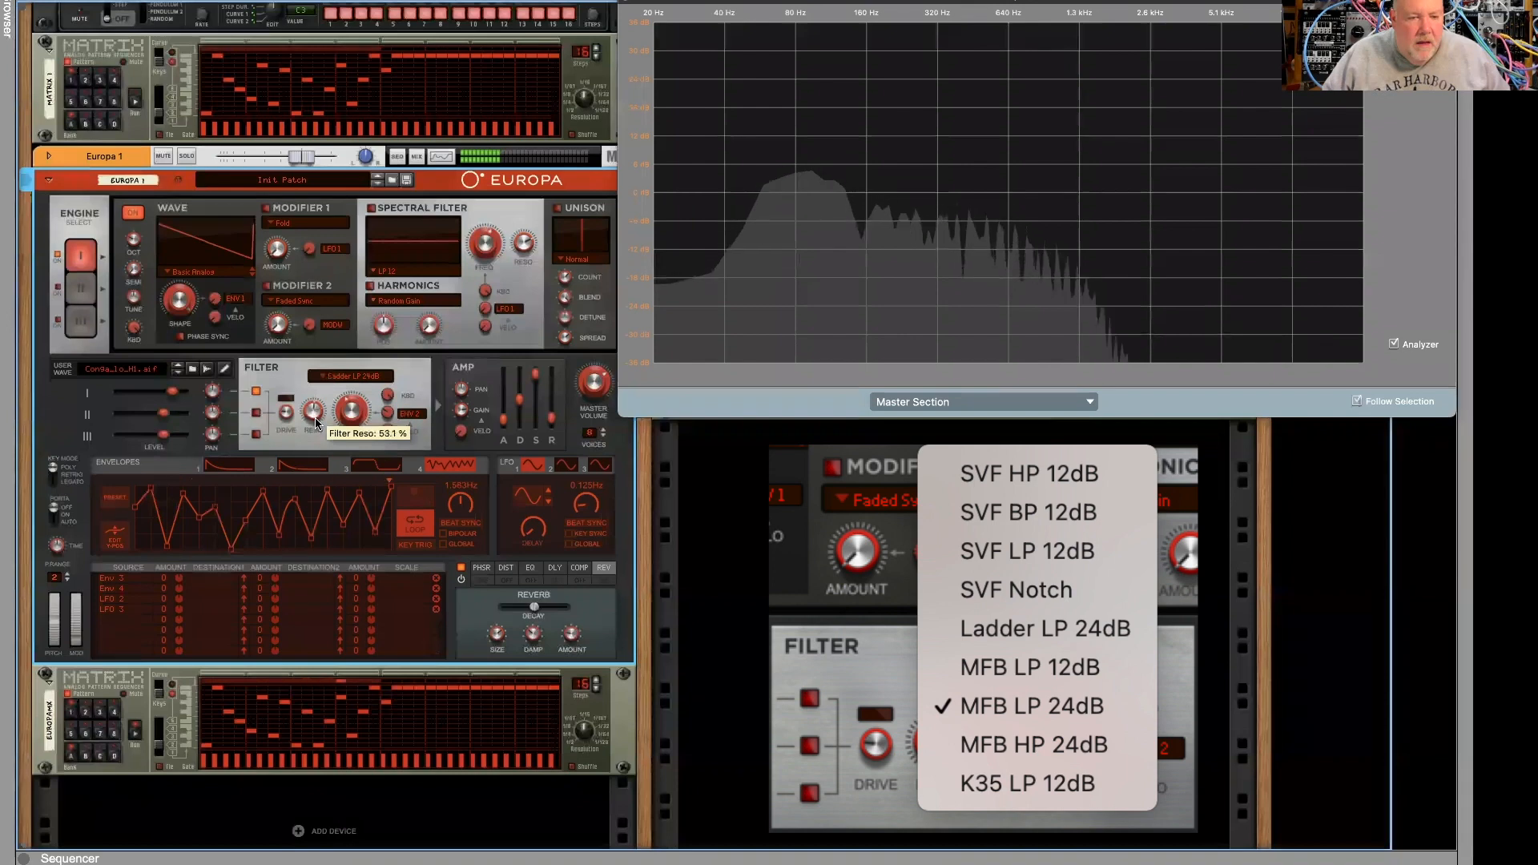
- Compare the low-pass types by switching the main filter to MFB LP 12dB, SVF LP 12dB and back to Ladder LP 24dB
{"action": "left_click", "coordinate": [353, 377]}
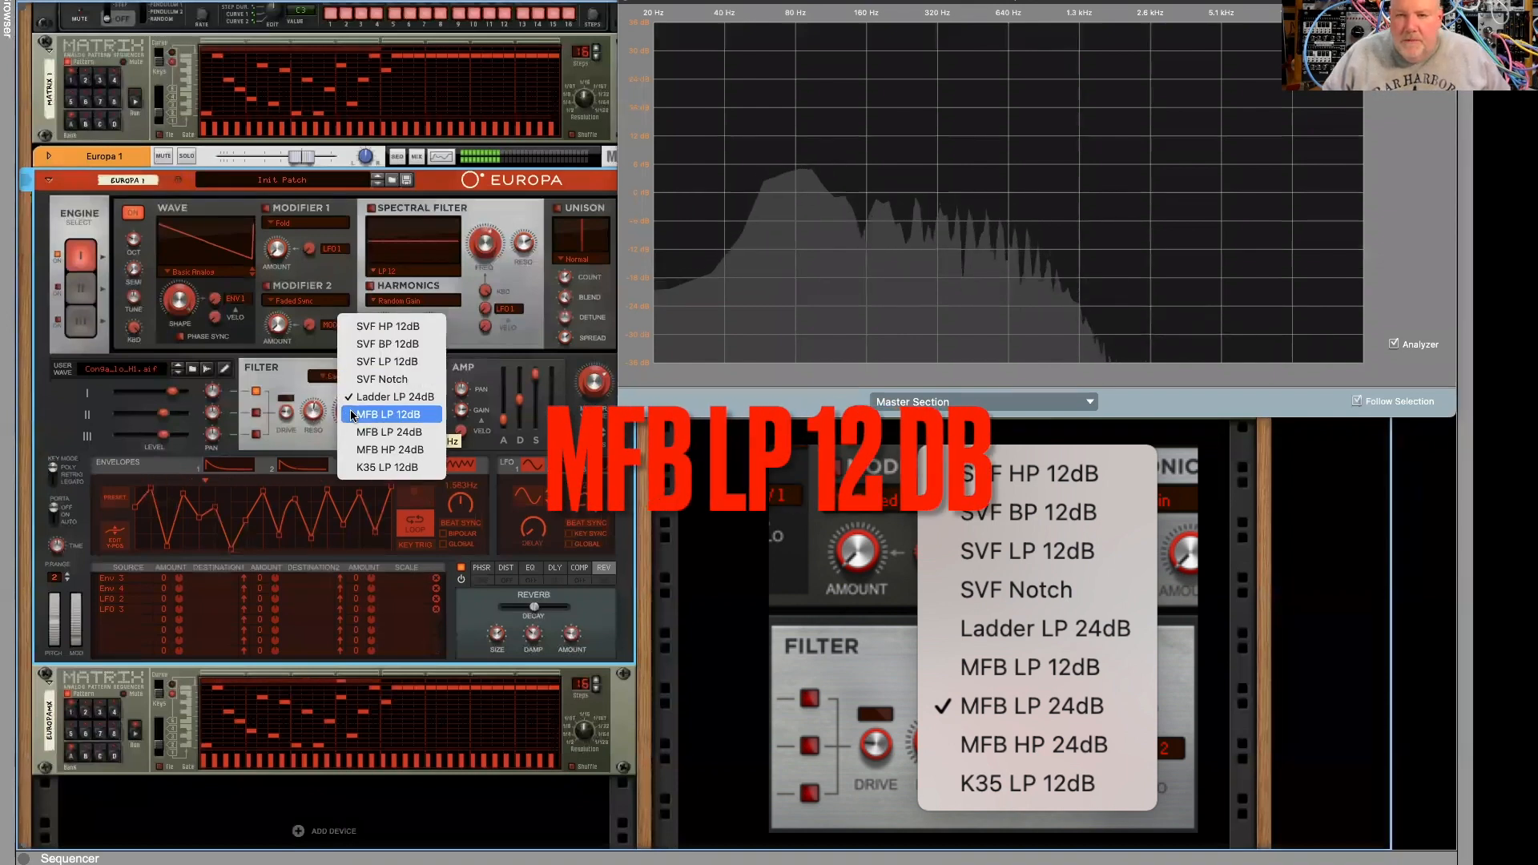
{"action": "left_click", "coordinate": [352, 414]}
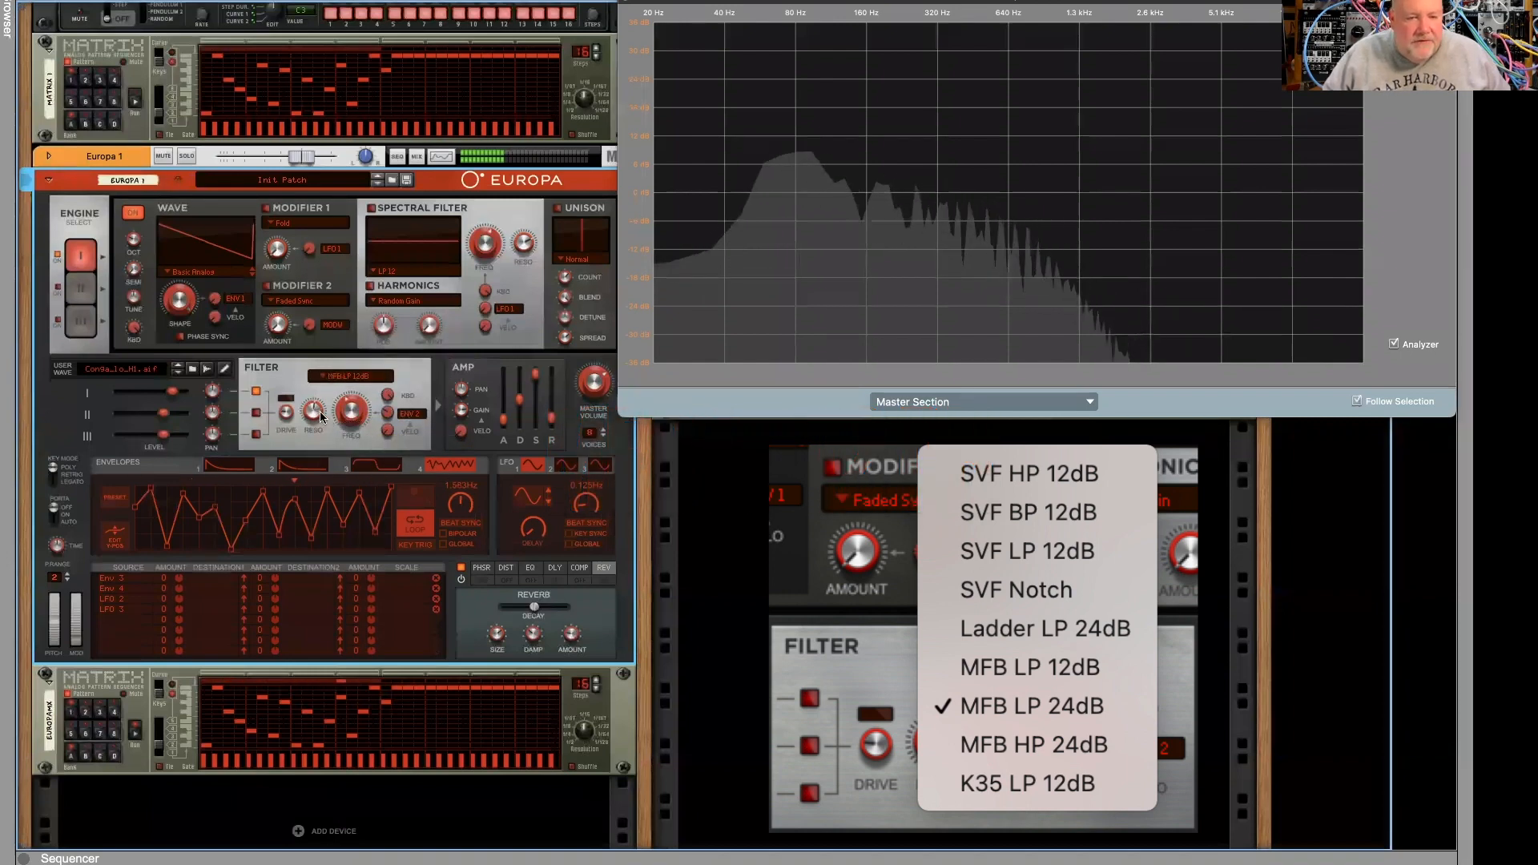
{"action": "left_click", "coordinate": [341, 376]}
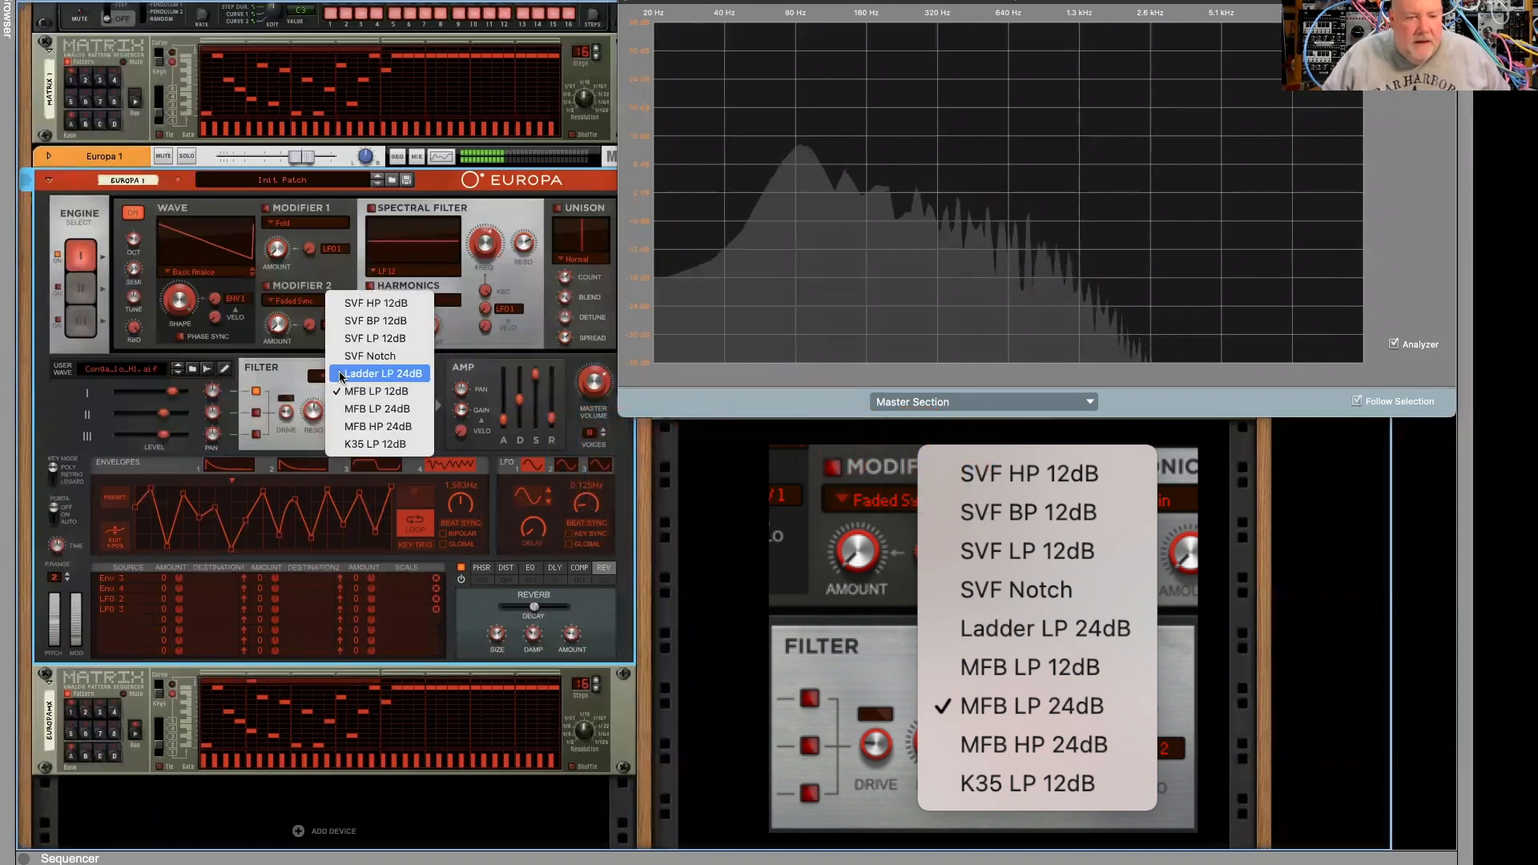
{"action": "left_click", "coordinate": [382, 336]}
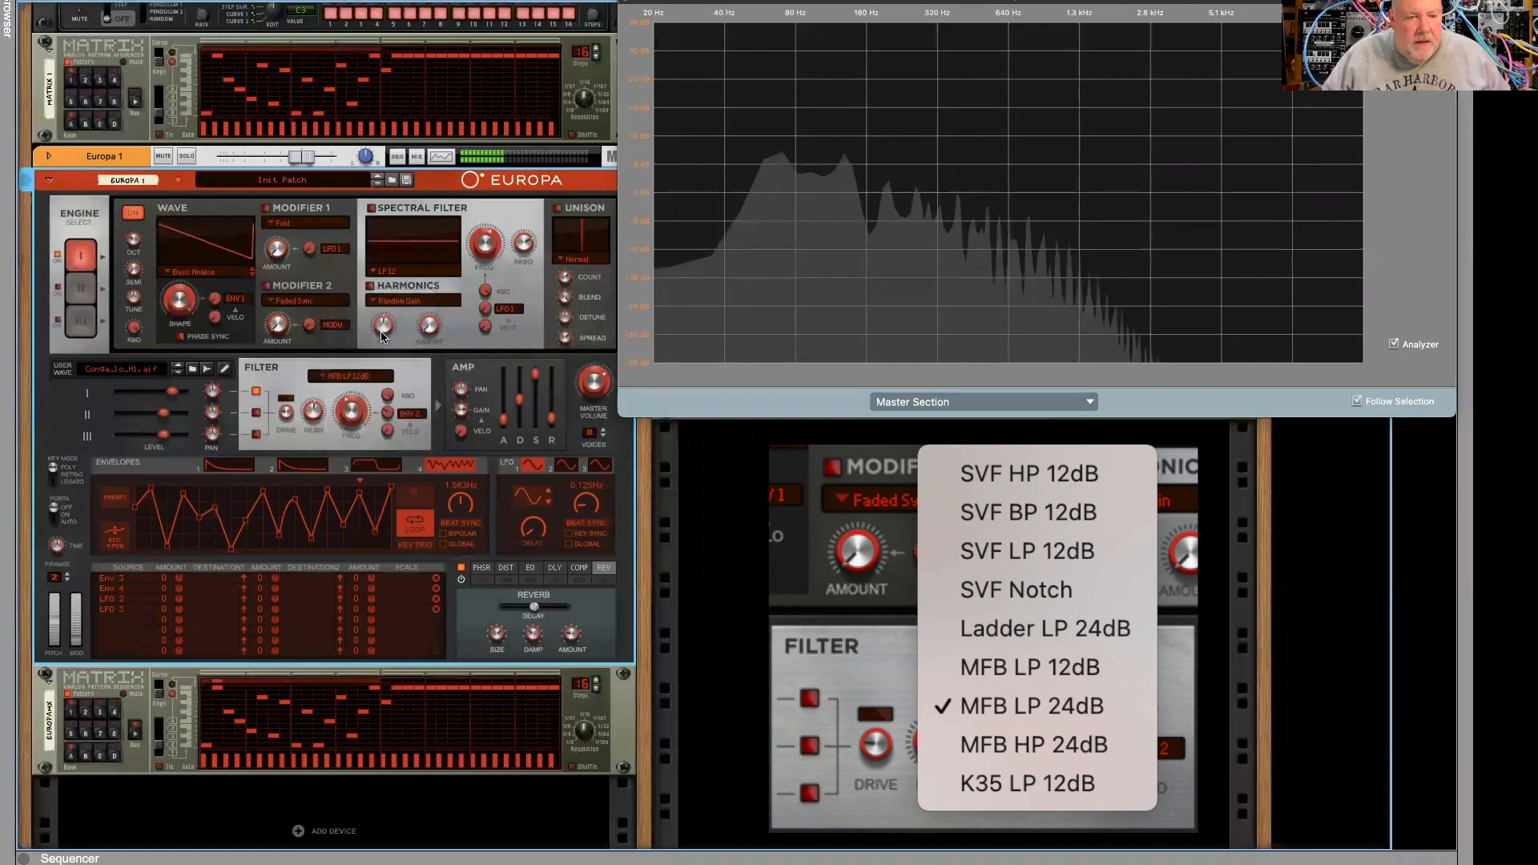
{"action": "left_click", "coordinate": [366, 378]}
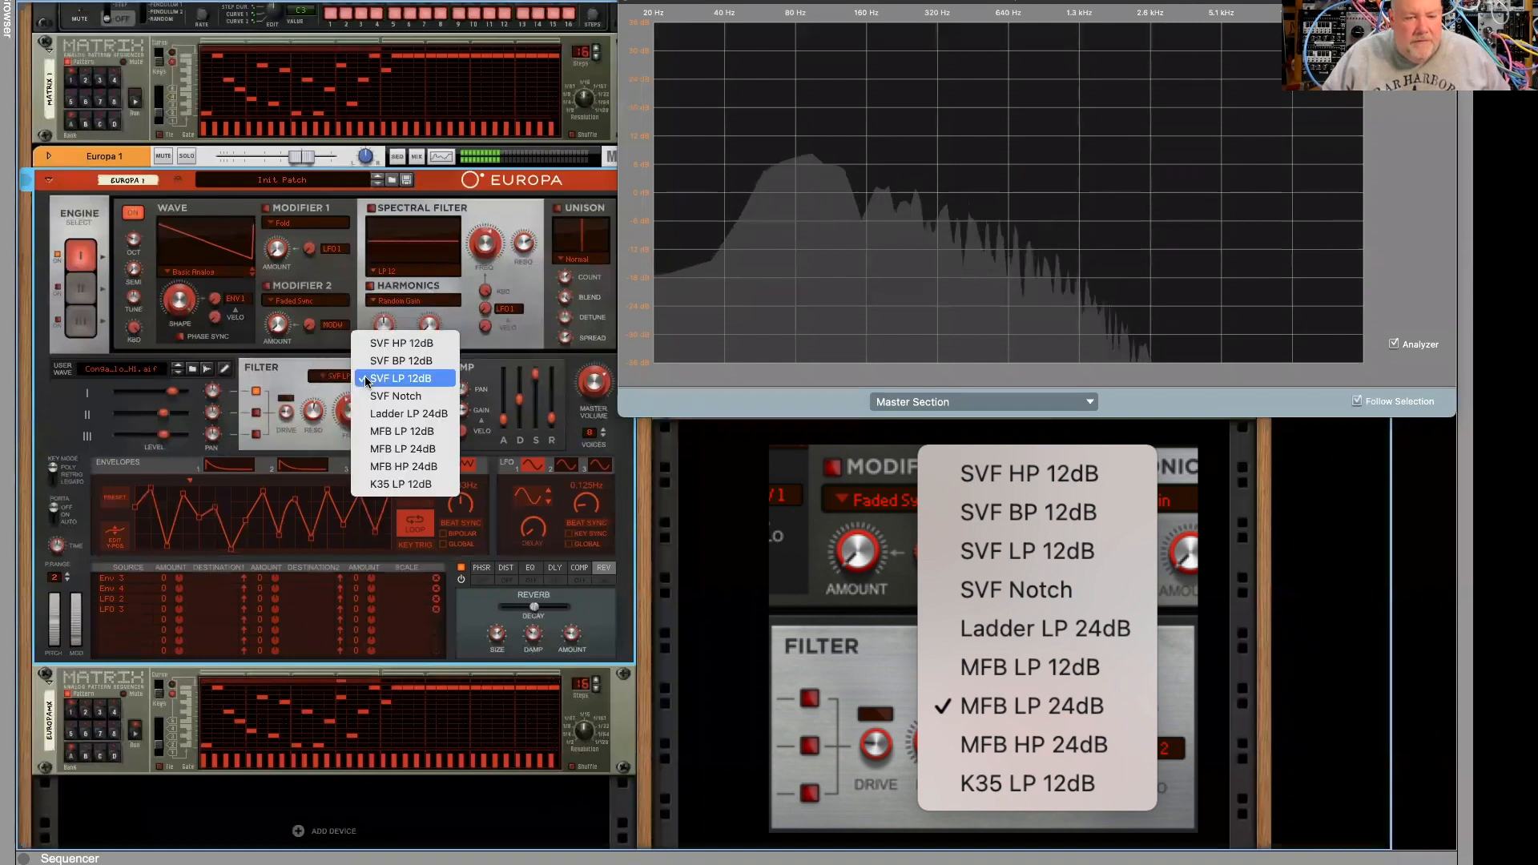
{"action": "left_click", "coordinate": [379, 414]}
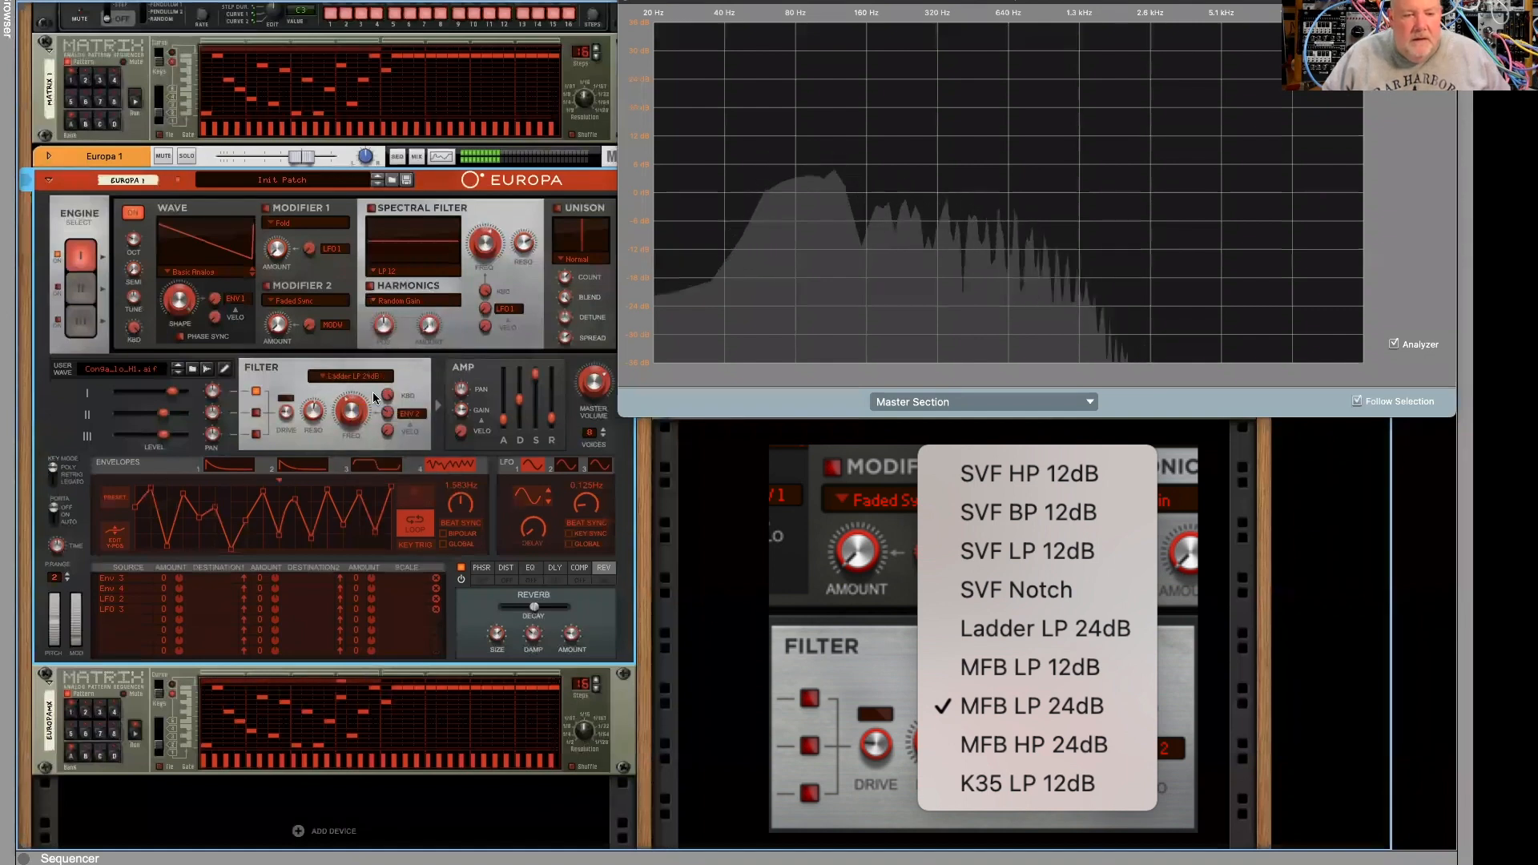
- Set the main filter to MFB LP 12dB and sweep its resonance and frequency
{"action": "left_click", "coordinate": [365, 378]}
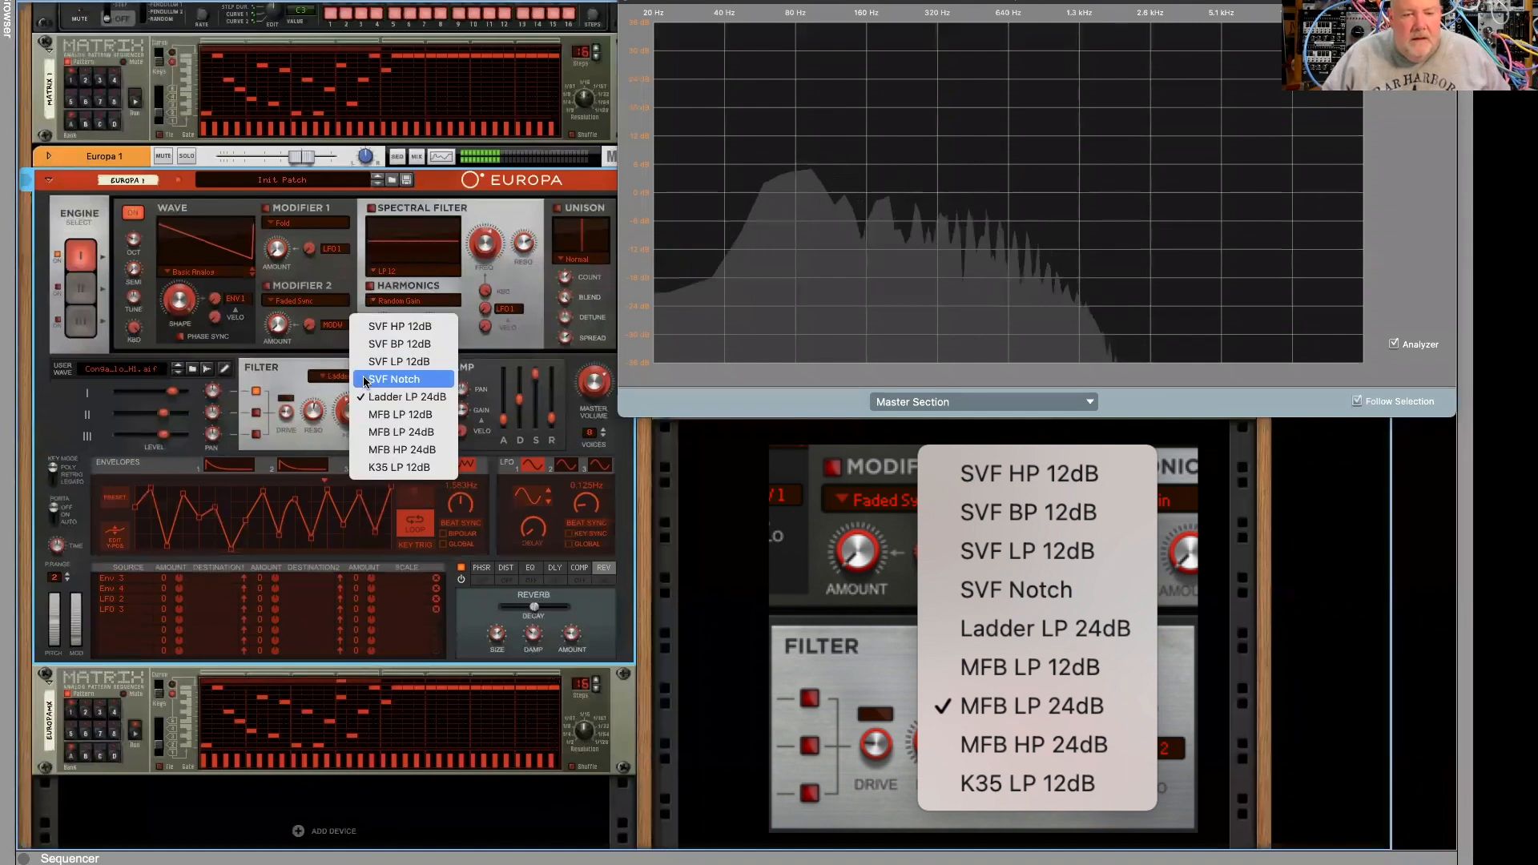
{"action": "left_click", "coordinate": [377, 415]}
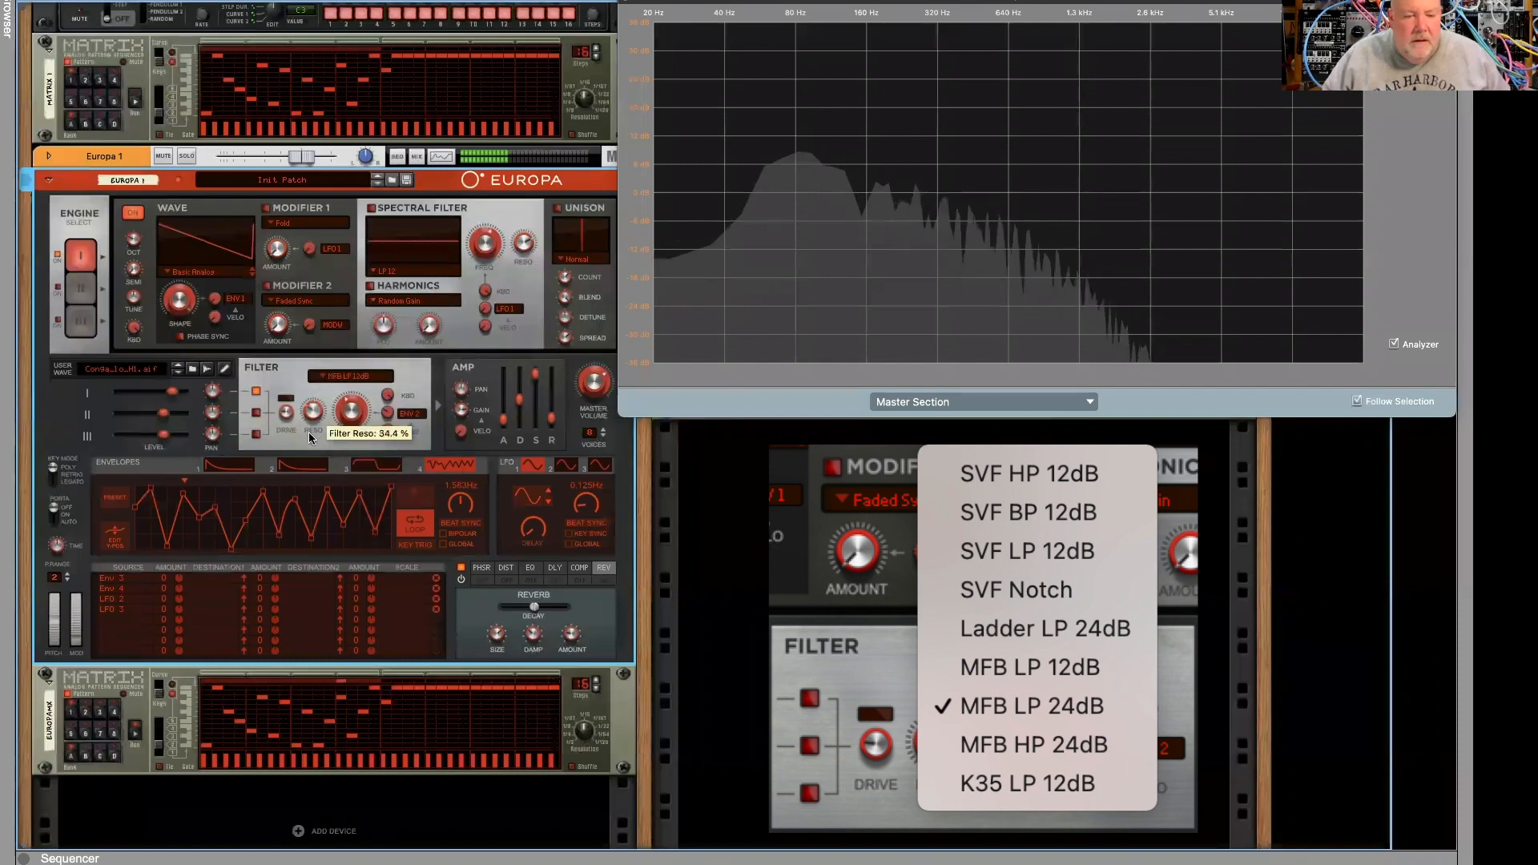
{"action": "left_click_drag", "start_coordinate": [301, 404], "coordinate": [348, 418]}
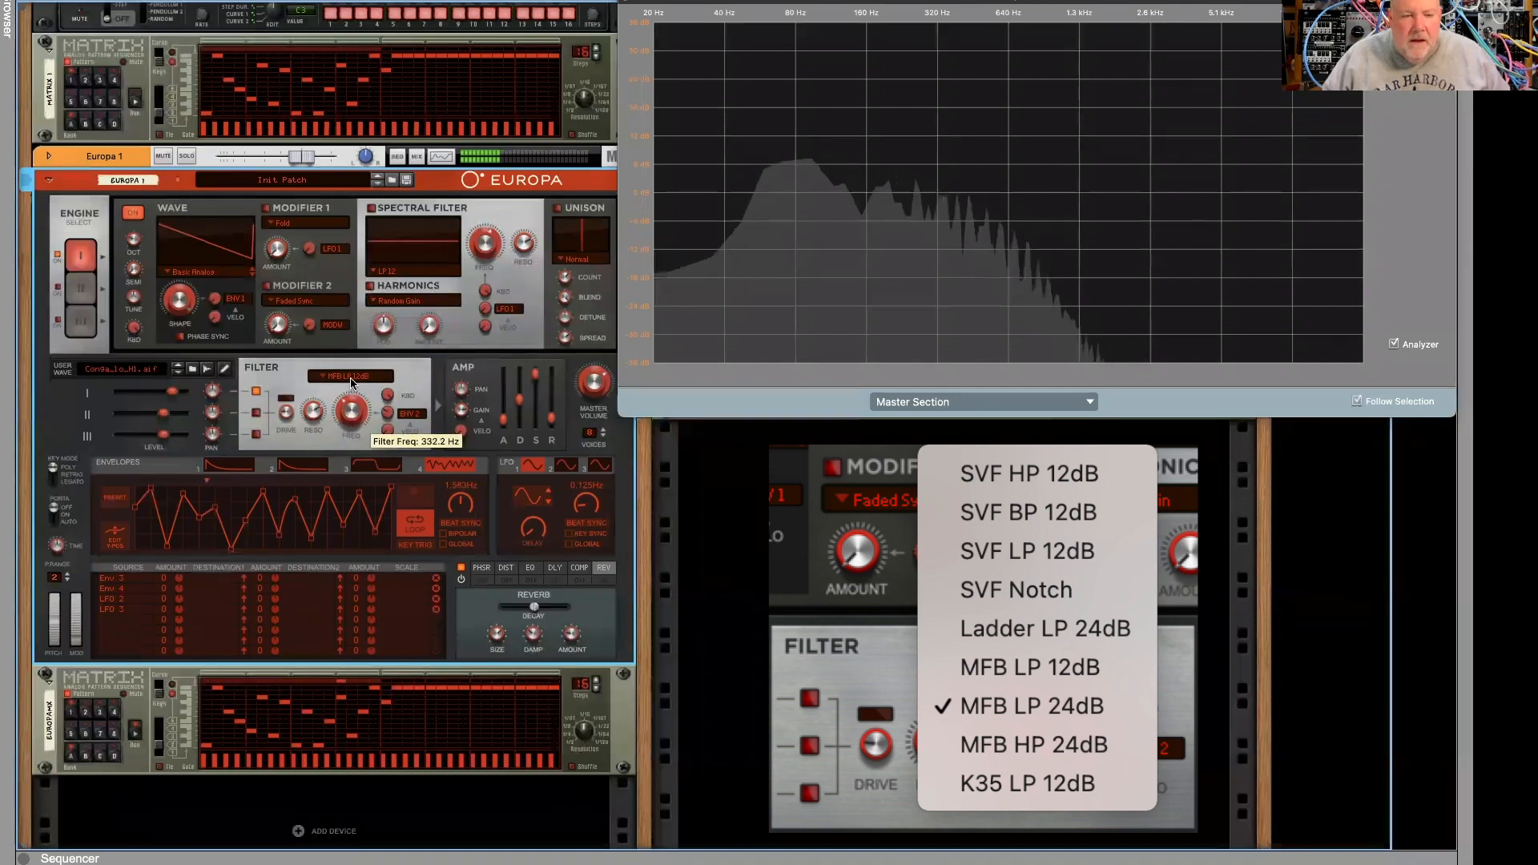
- Set the main filter to MFB LP 24dB and sweep its resonance and frequency
{"action": "left_click", "coordinate": [353, 378]}
{"action": "left_click", "coordinate": [352, 414]}
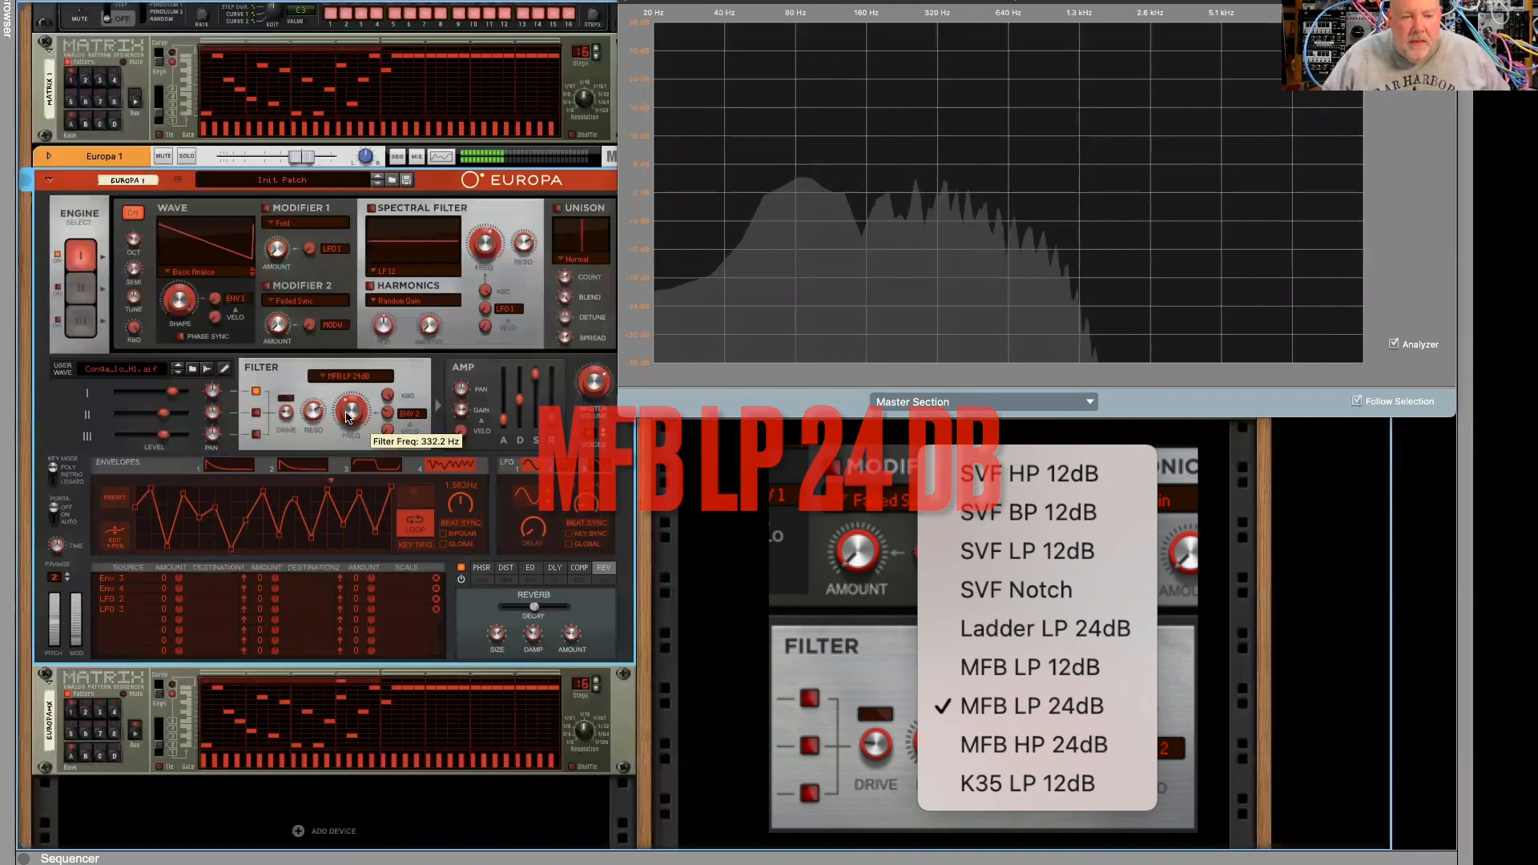
{"action": "left_click_drag", "start_coordinate": [312, 418], "coordinate": [346, 413]}
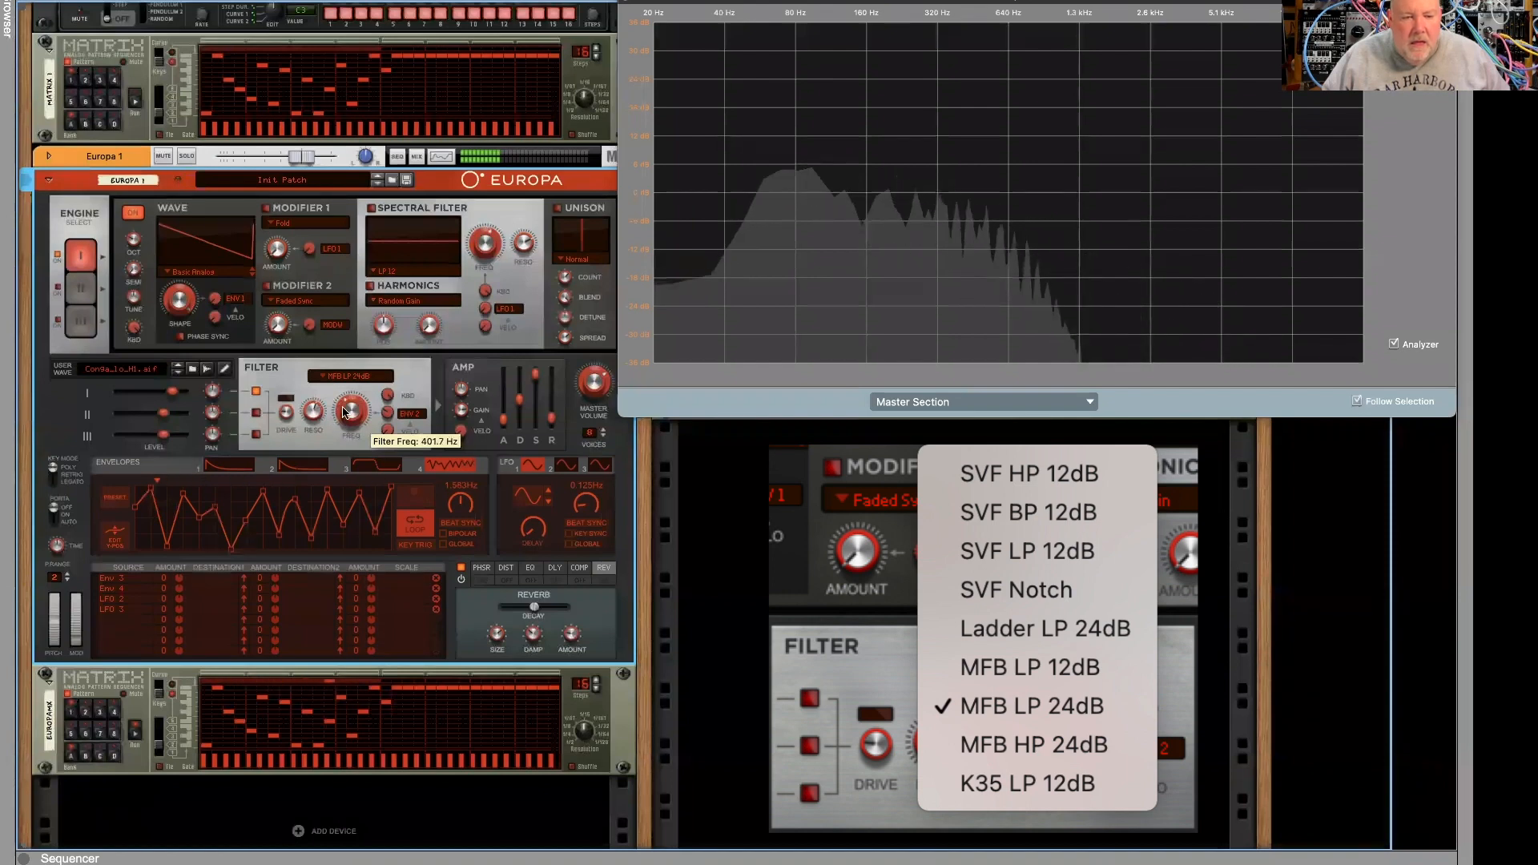
- Set the main filter to MFB HP 24dB and audition its resonance and frequency
{"action": "left_click", "coordinate": [350, 376]}
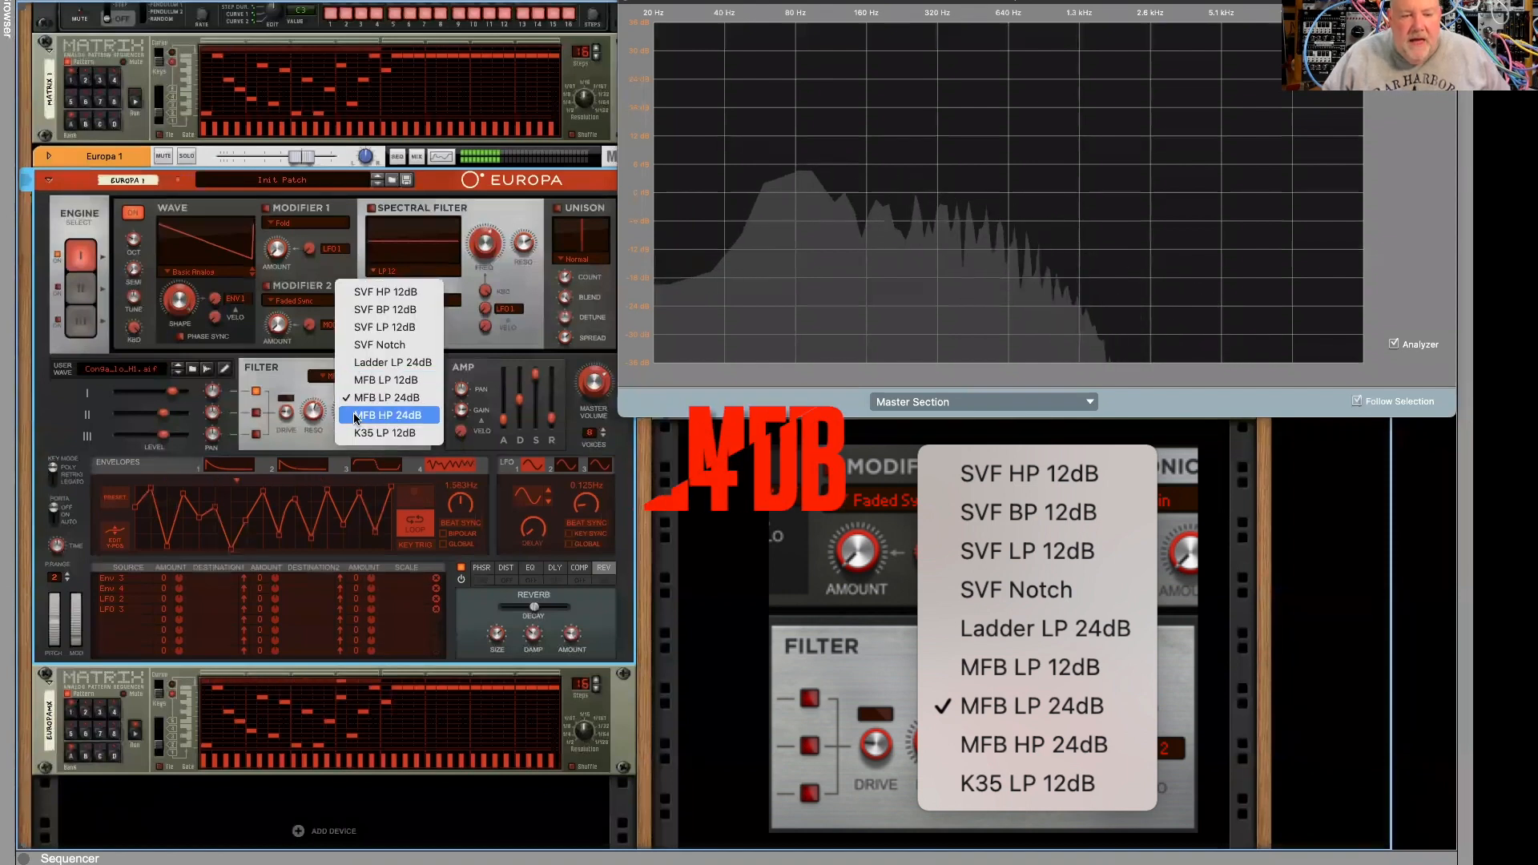
{"action": "left_click", "coordinate": [355, 416]}
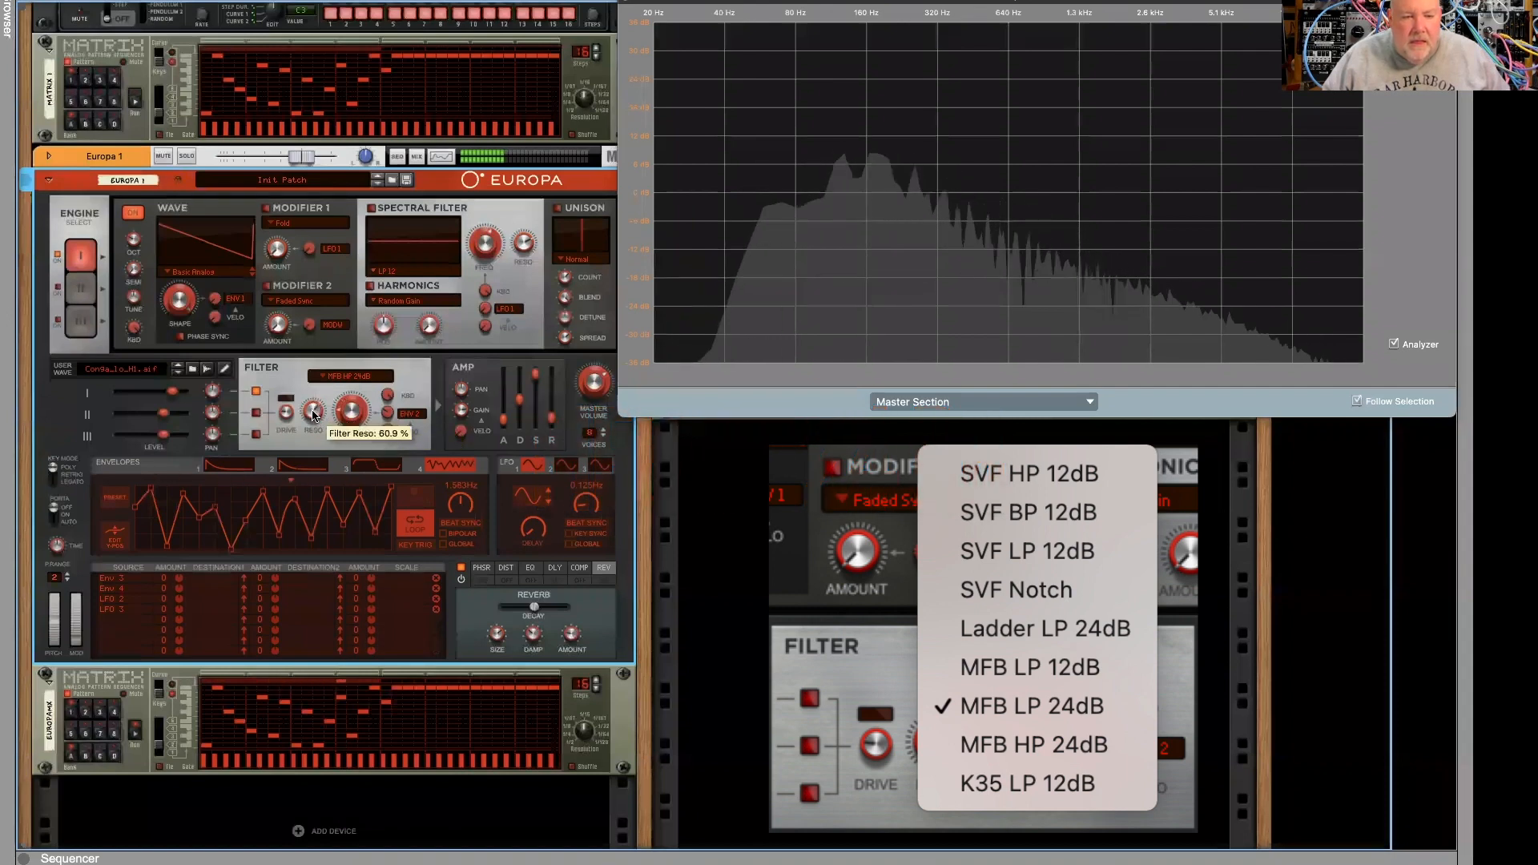
{"action": "mouse_move", "coordinate": [342, 409]}
{"action": "left_mouse_down"}
{"action": "mouse_move", "coordinate": [340, 382]}
{"action": "mouse_move", "coordinate": [341, 408]}
{"action": "left_mouse_up"}
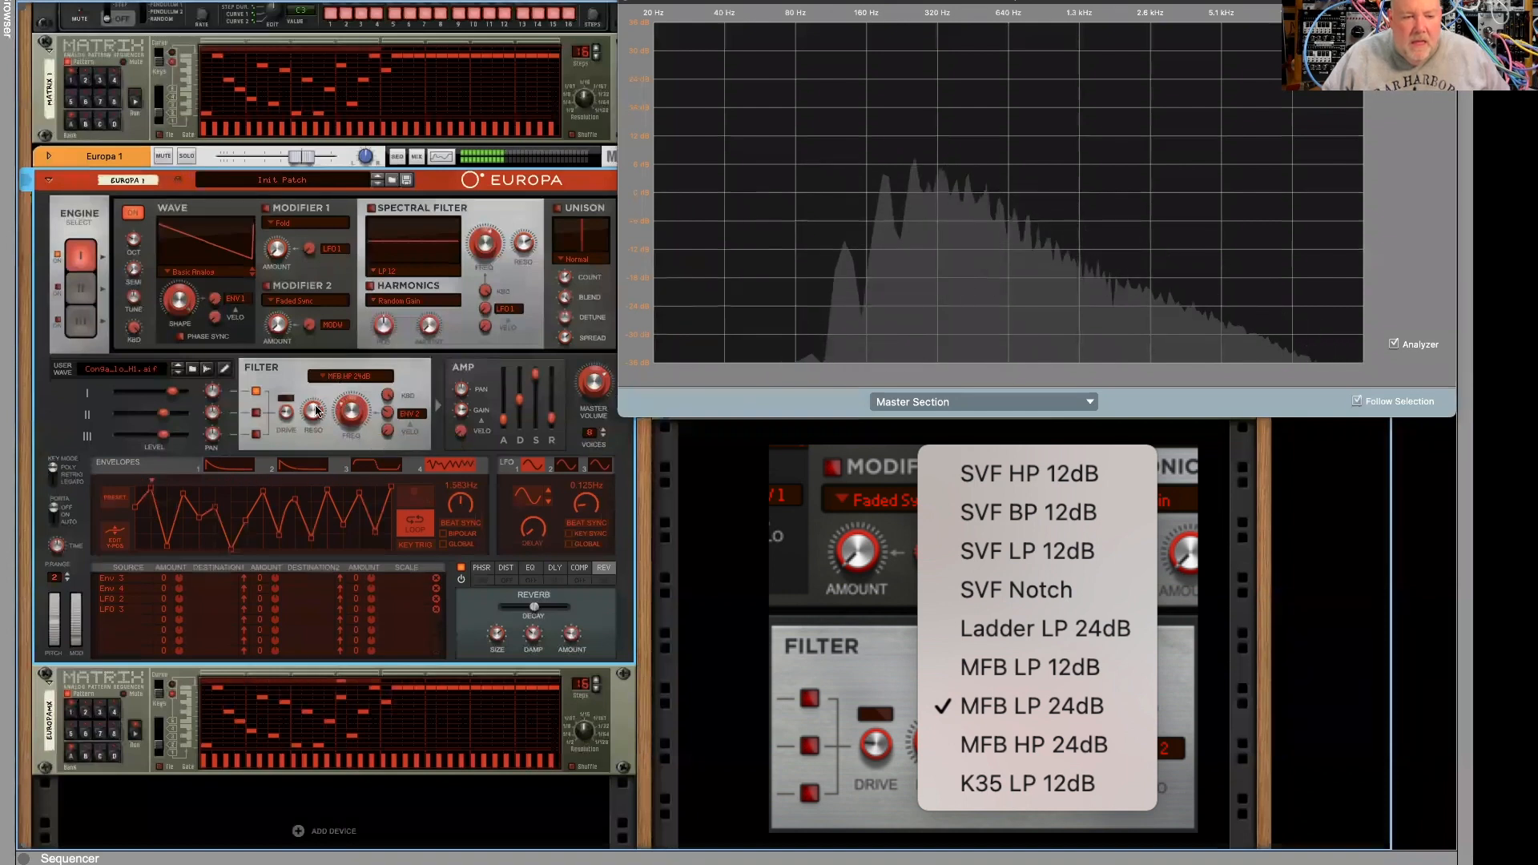
- Set the main filter to K35 LP 12dB and sweep its resonance and frequency, ending at about 857 Hz
{"action": "left_click", "coordinate": [357, 376]}
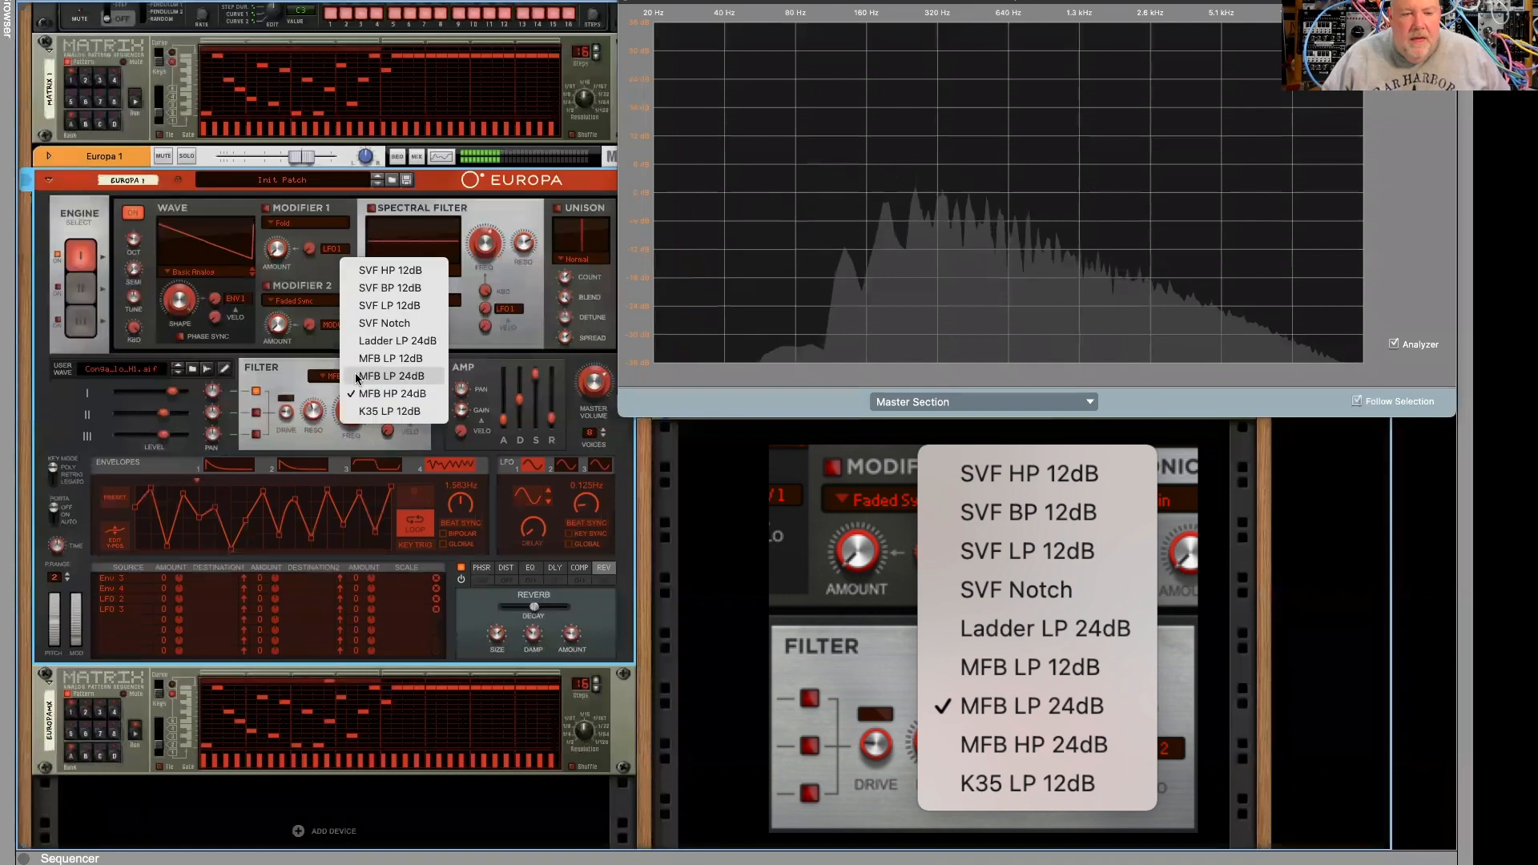
{"action": "left_click", "coordinate": [375, 416]}
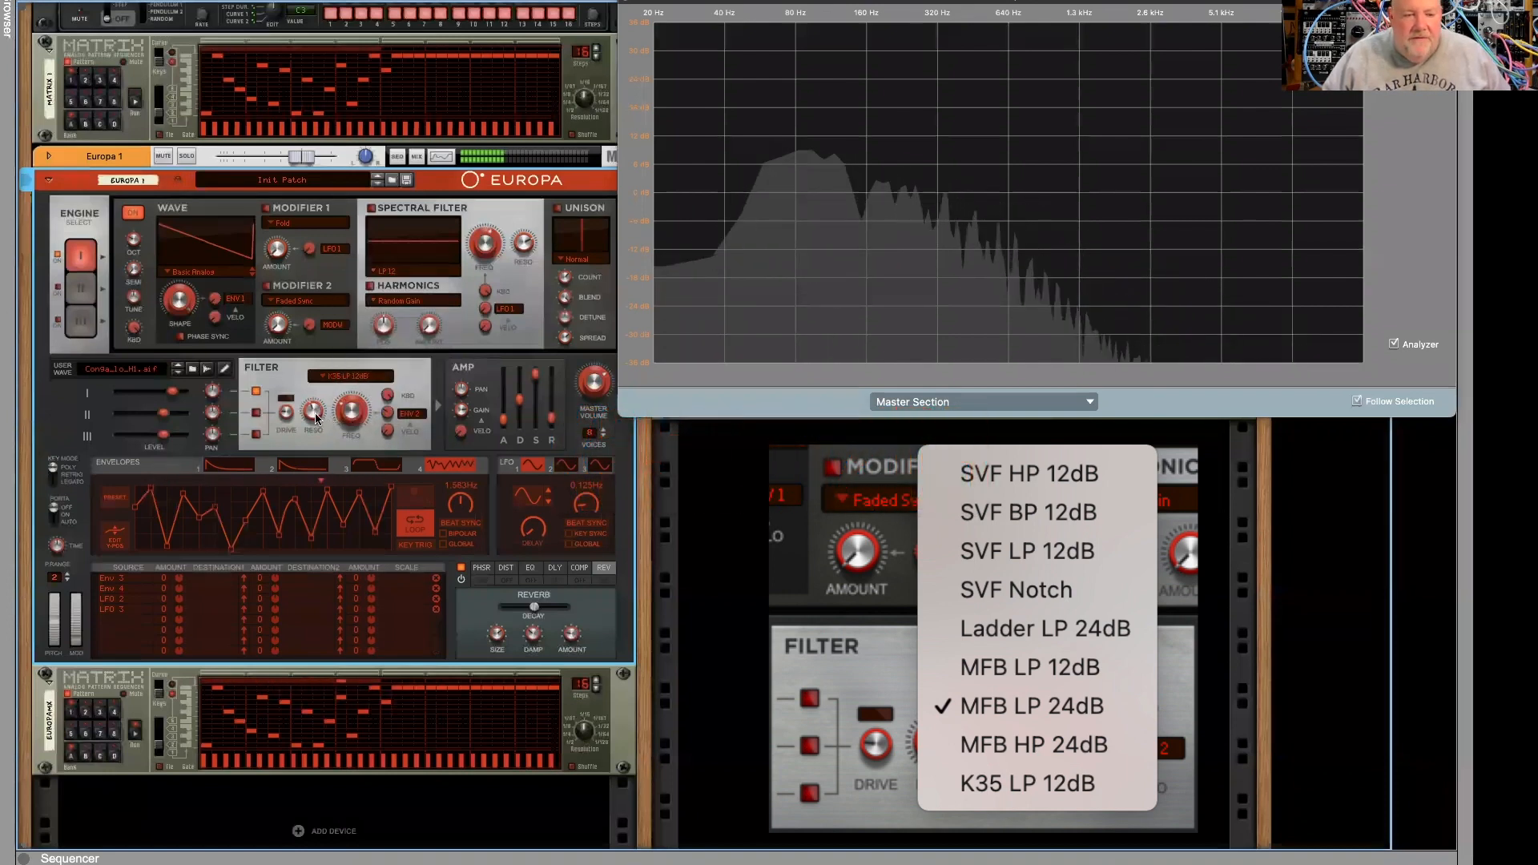
{"action": "left_click_drag", "start_coordinate": [310, 415], "coordinate": [350, 417]}
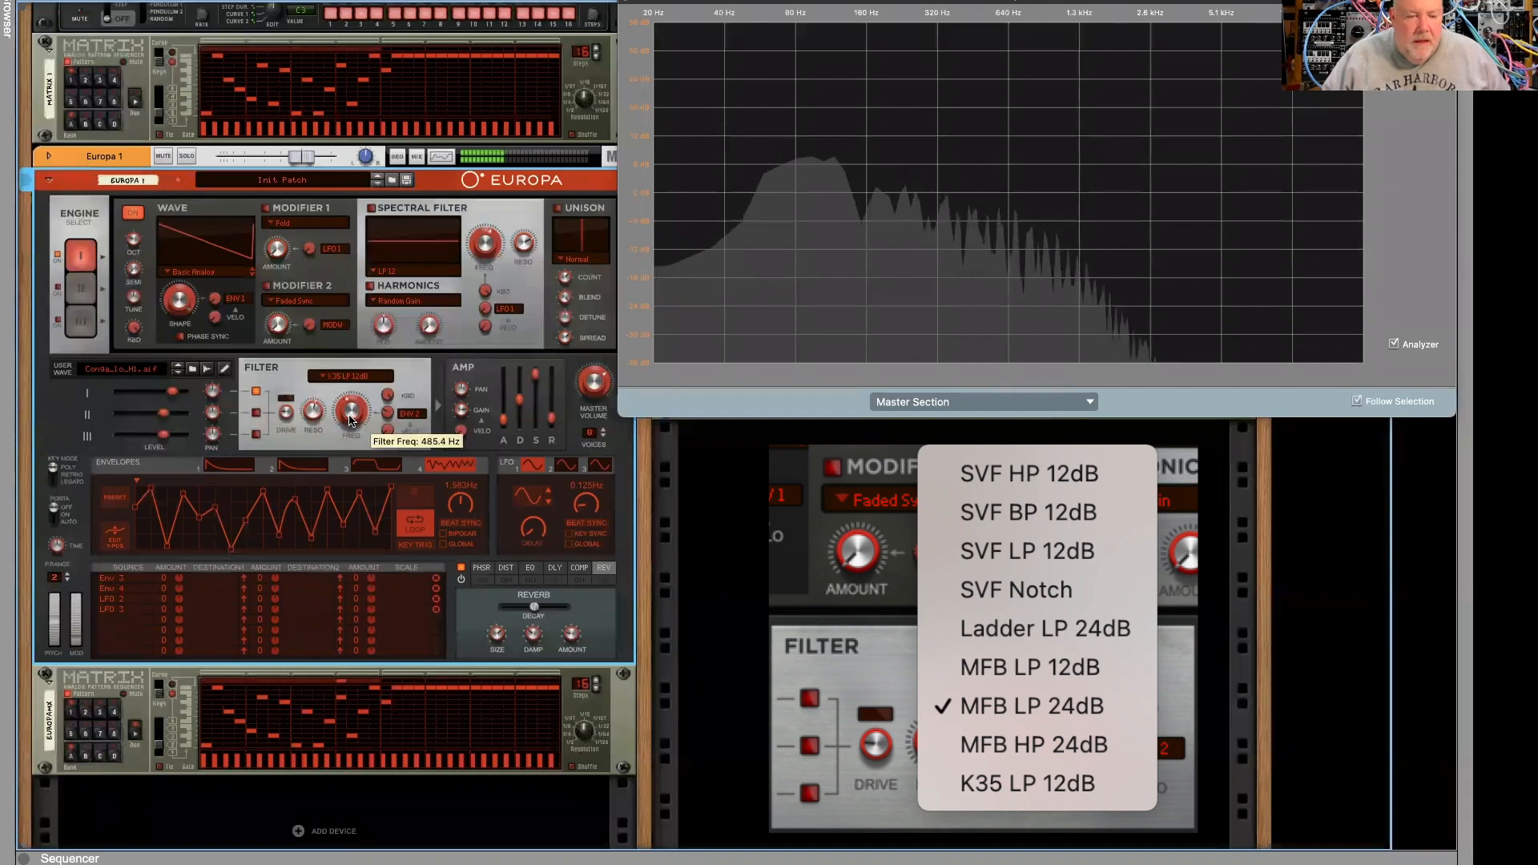
{"action": "left_click", "coordinate": [367, 375]}
{"action": "left_click", "coordinate": [367, 374]}
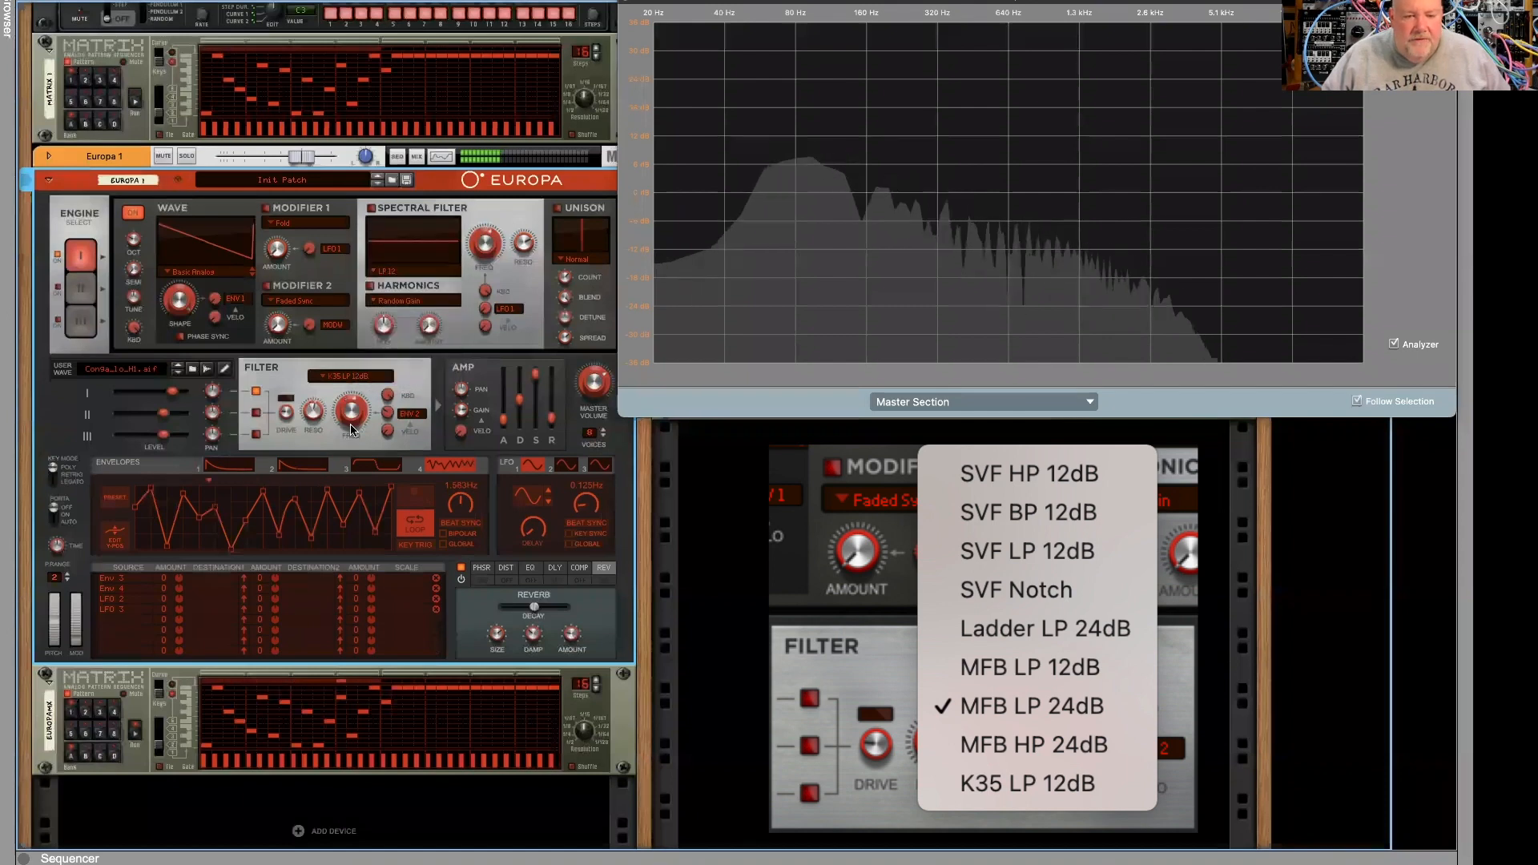
{"action": "left_click_drag", "start_coordinate": [353, 420], "coordinate": [350, 423]}
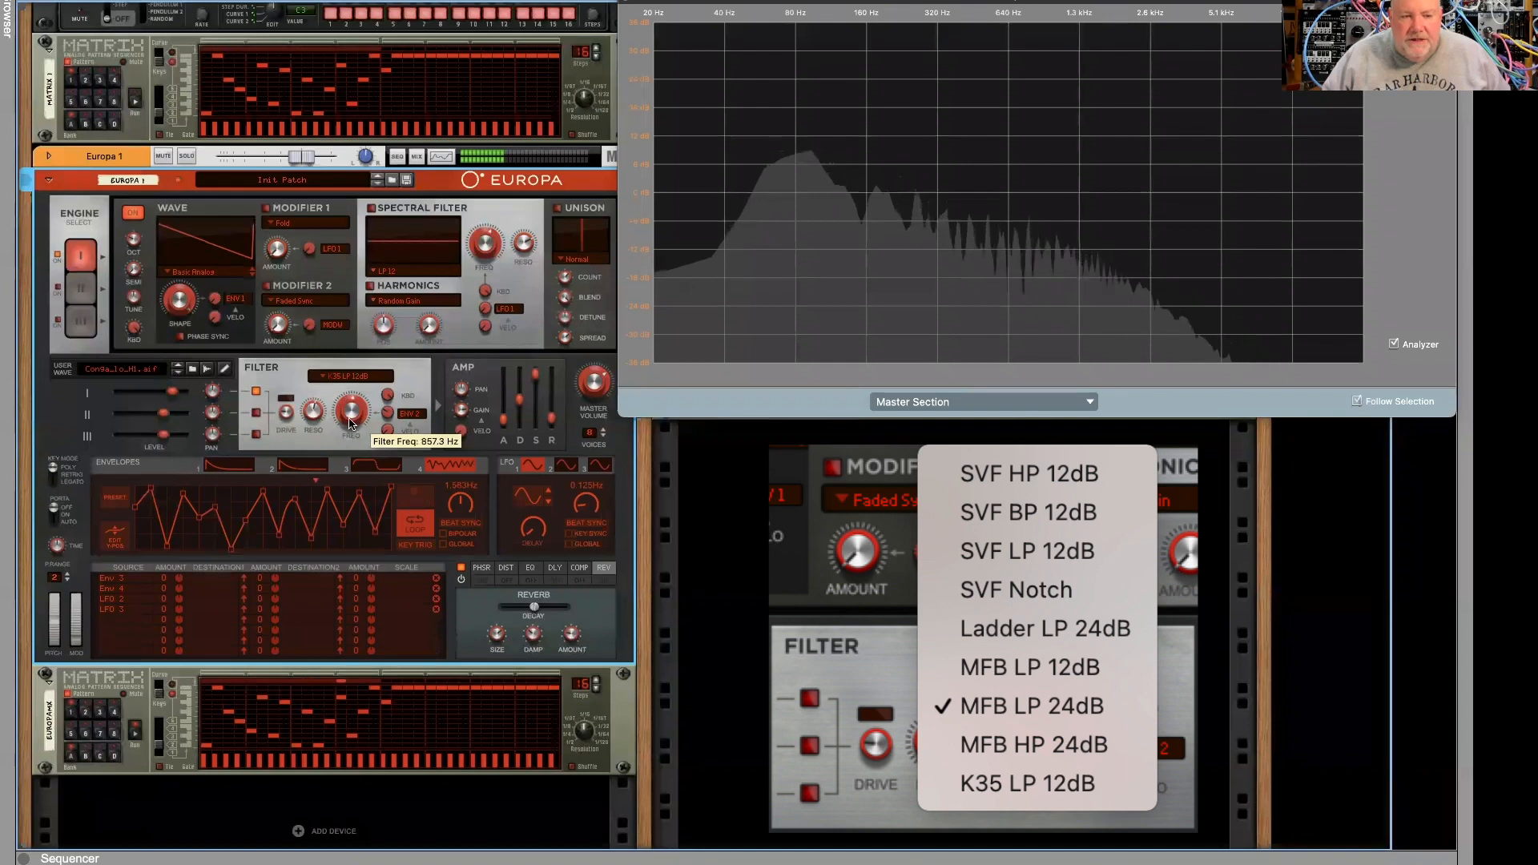
- Compare the low-pass types by switching the main filter to MFB LP 24dB, Ladder LP 24dB and back to K35 LP 12dB
{"action": "left_click", "coordinate": [354, 373]}
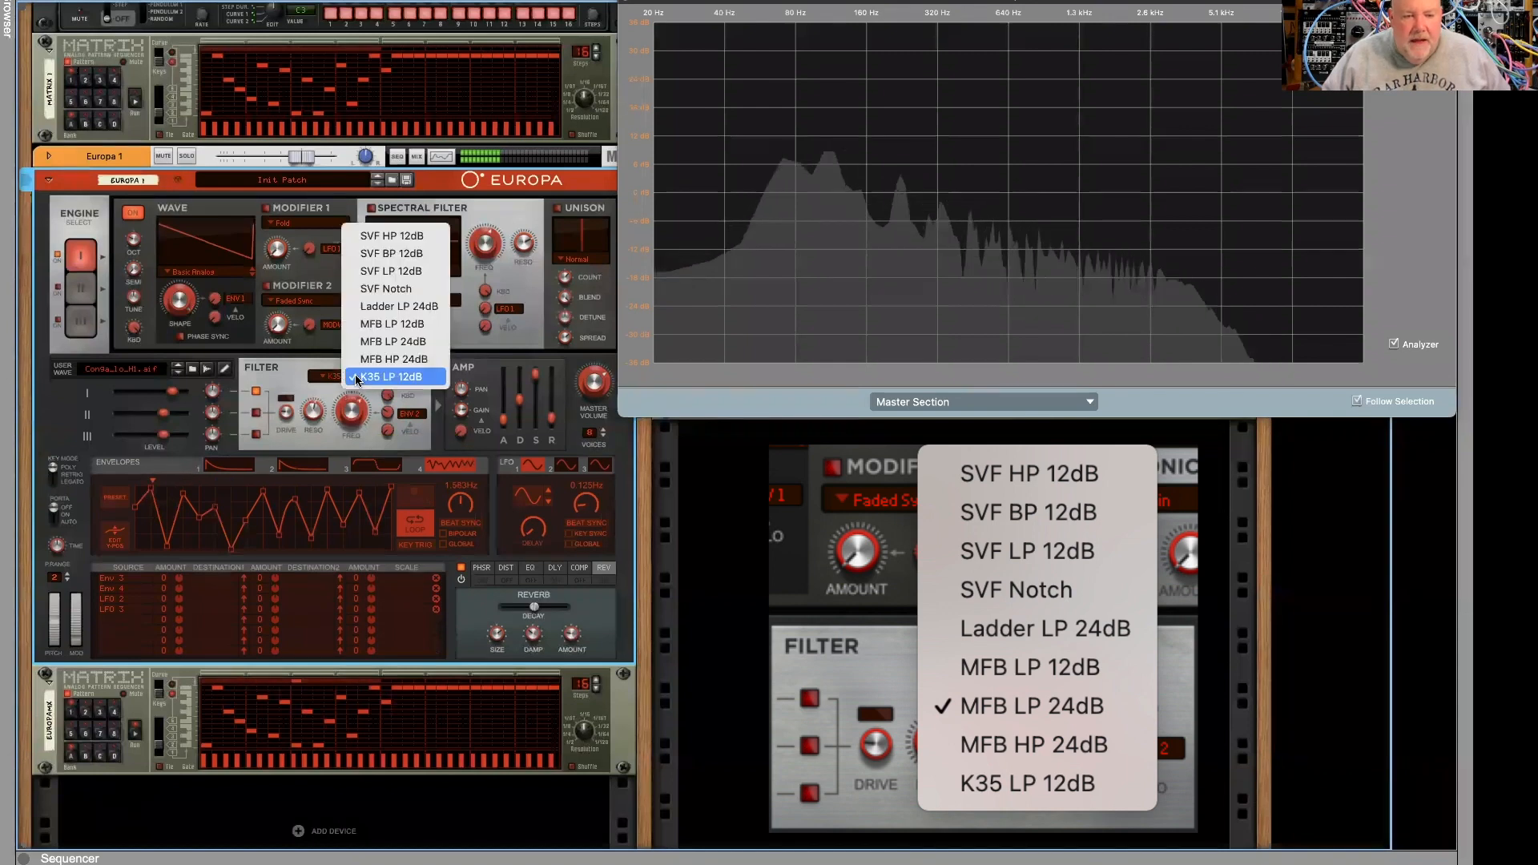
{"action": "left_click", "coordinate": [381, 342]}
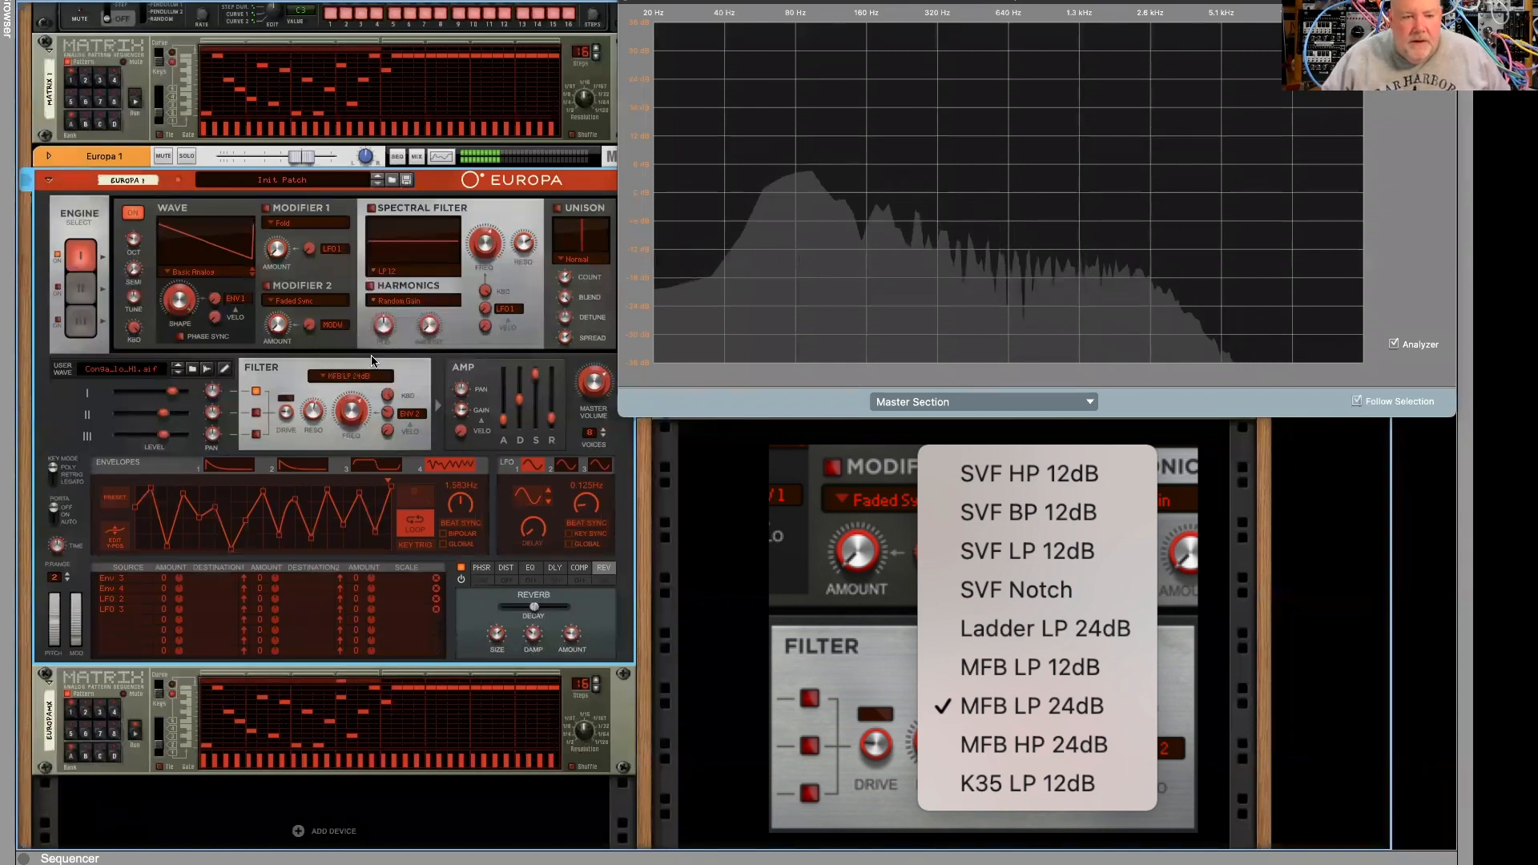
{"action": "left_click", "coordinate": [359, 375]}
{"action": "left_click", "coordinate": [373, 361]}
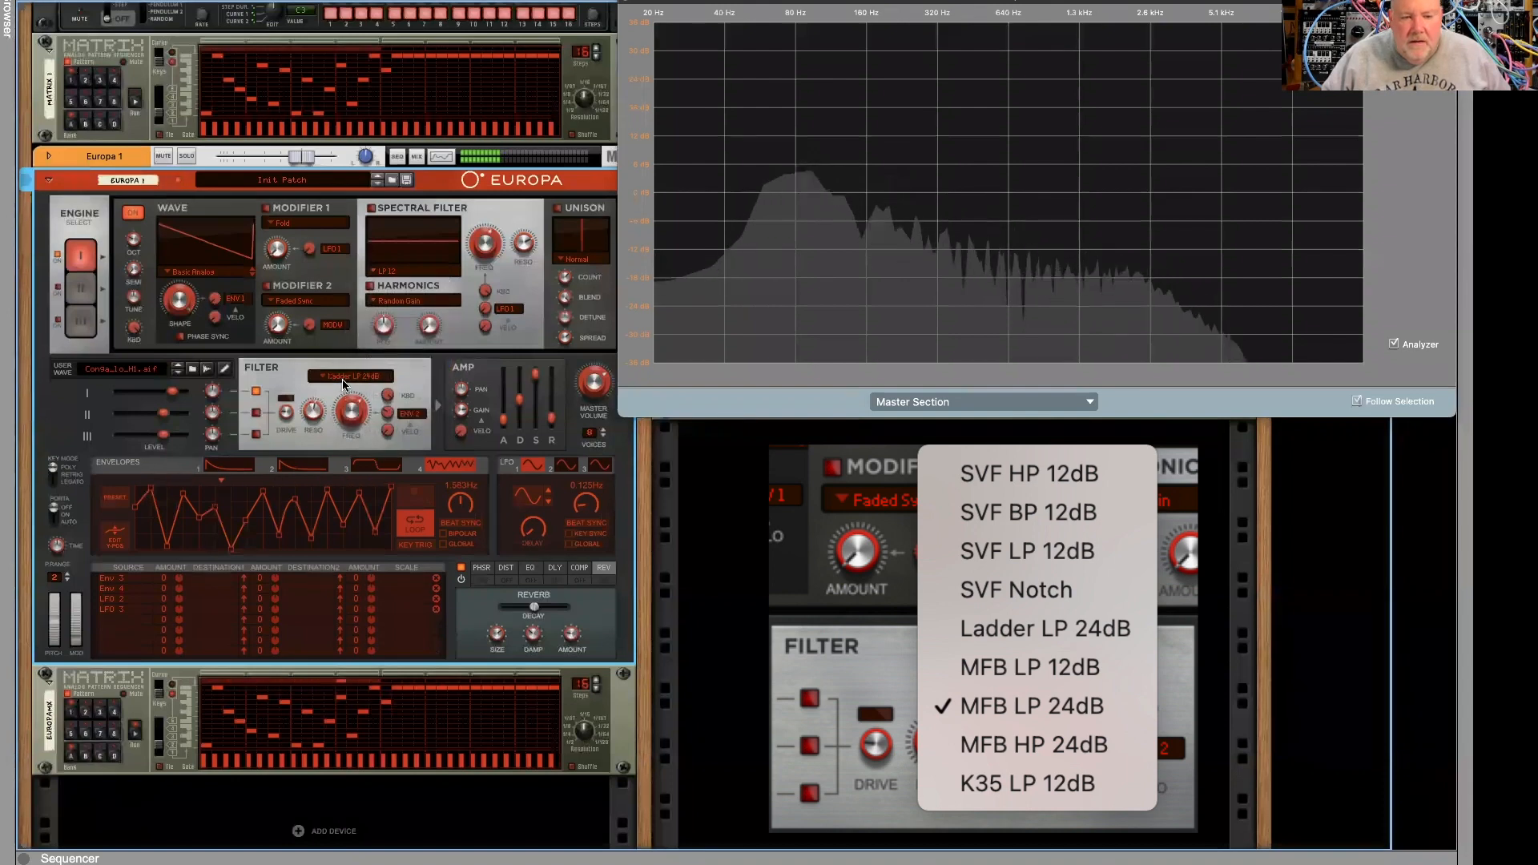
{"action": "left_click", "coordinate": [346, 378]}
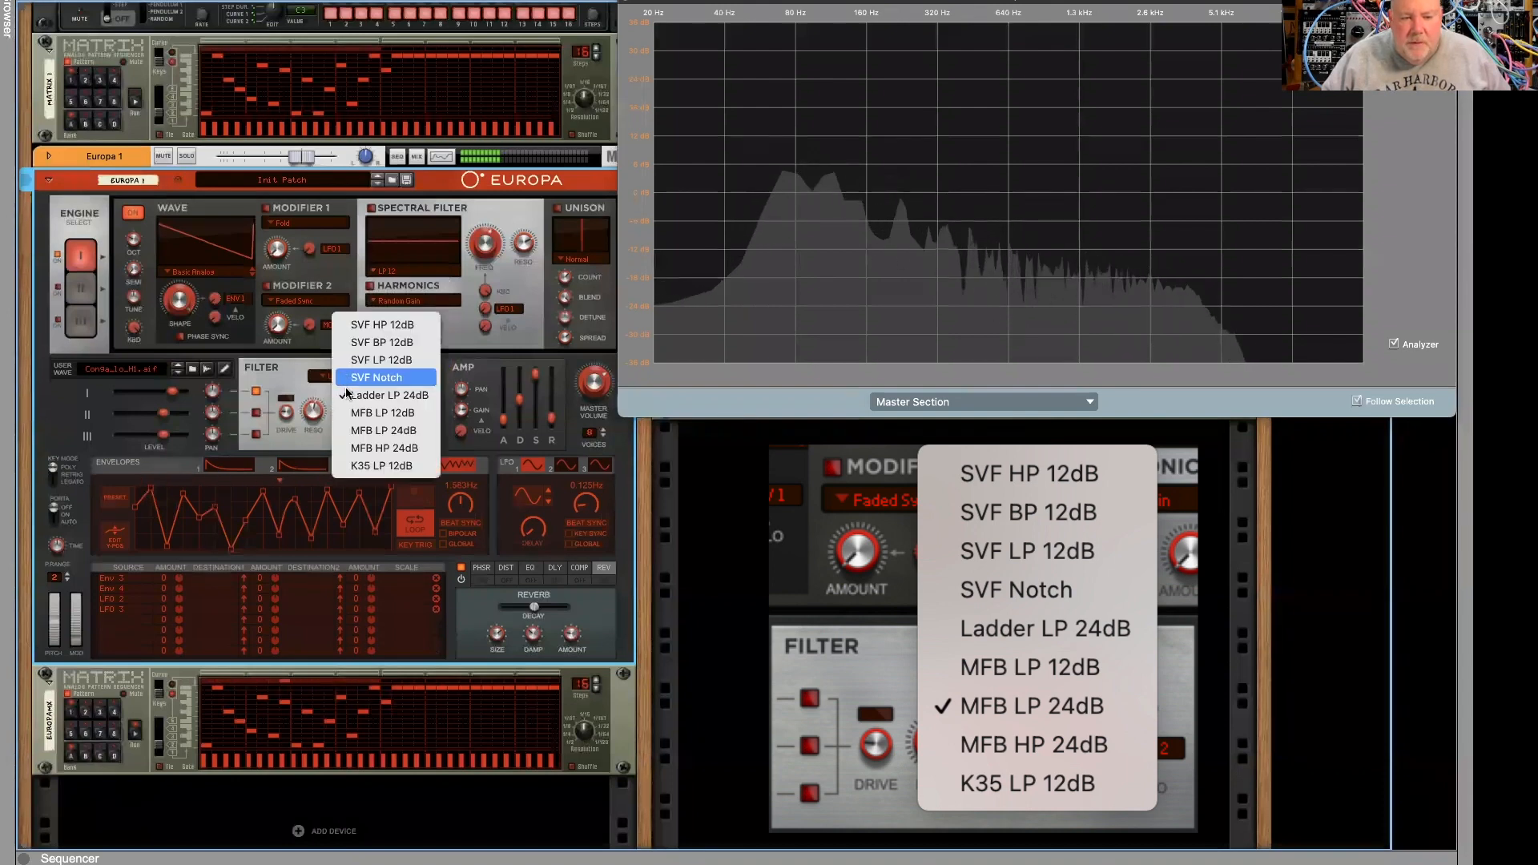
{"action": "left_click", "coordinate": [386, 468]}
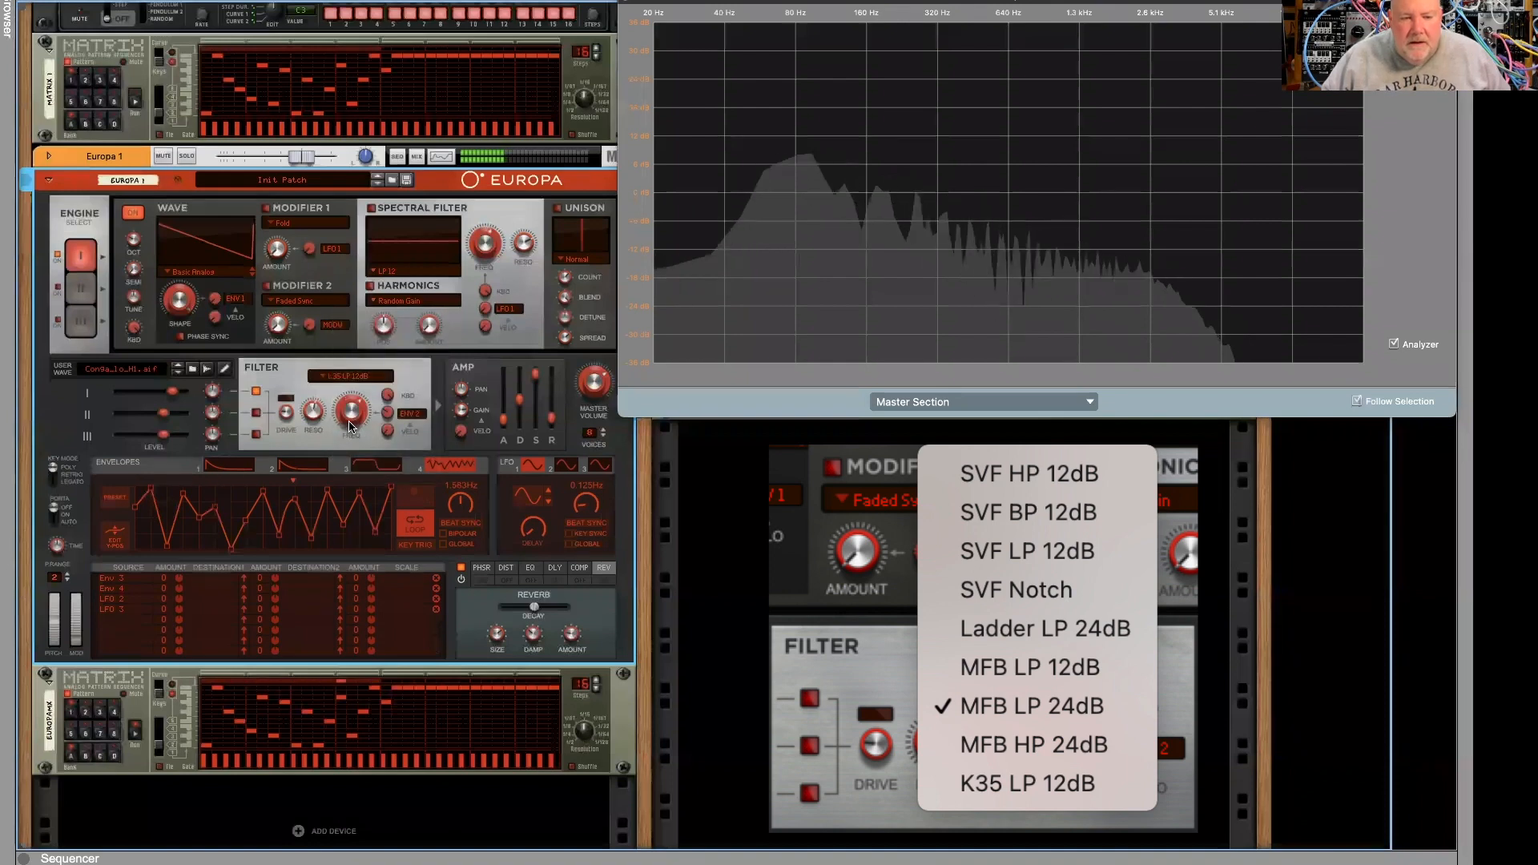
- Sweep the K35 filter's resonance and frequency once more, and stop the Matrix sequencer below Europa
{"action": "left_click_drag", "start_coordinate": [311, 420], "coordinate": [339, 425]}
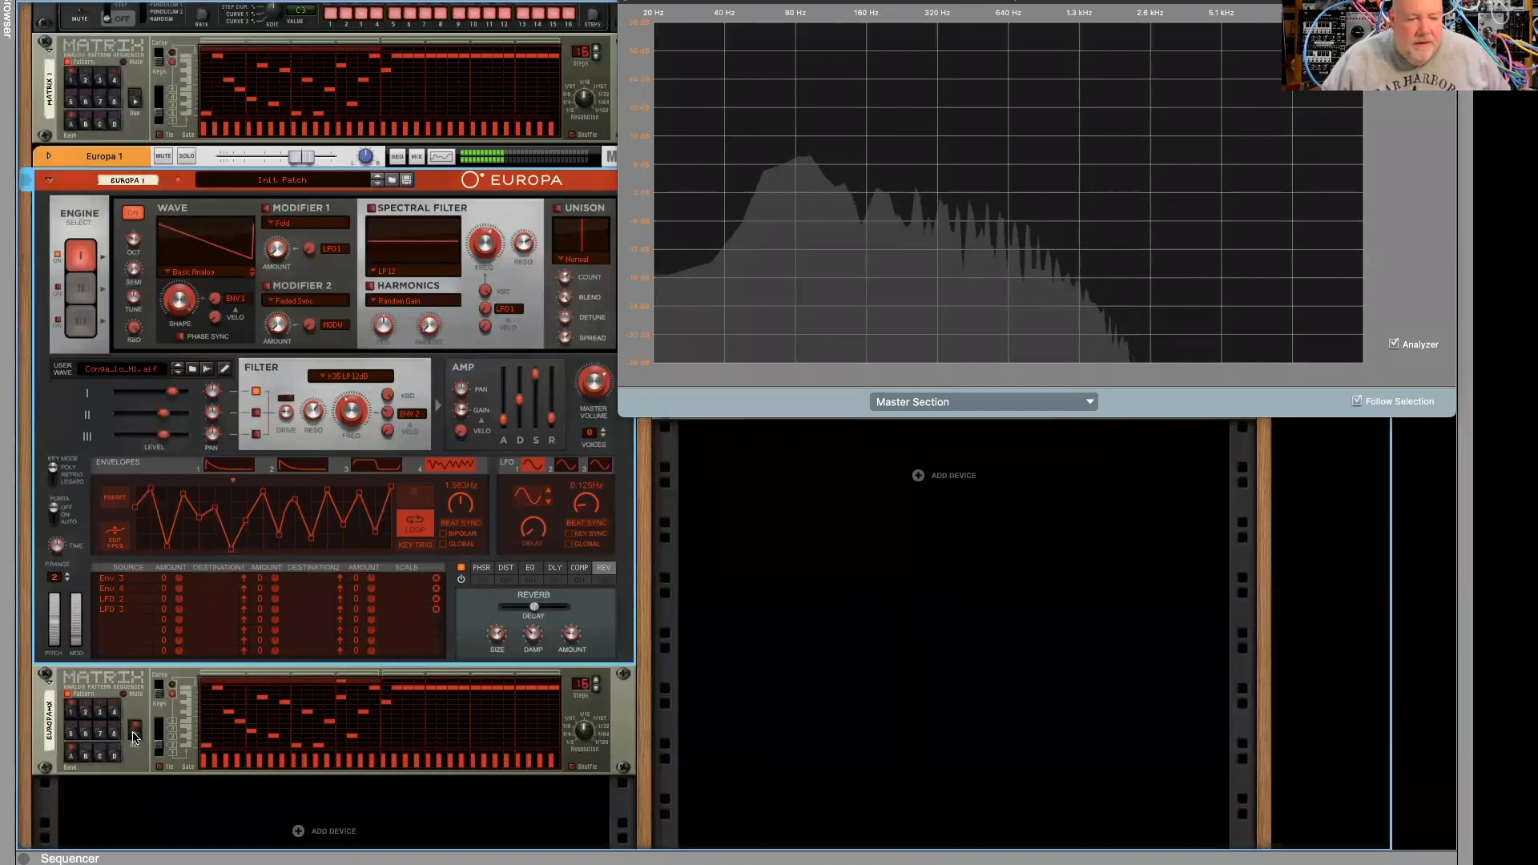
{"action": "left_click", "coordinate": [134, 736]}
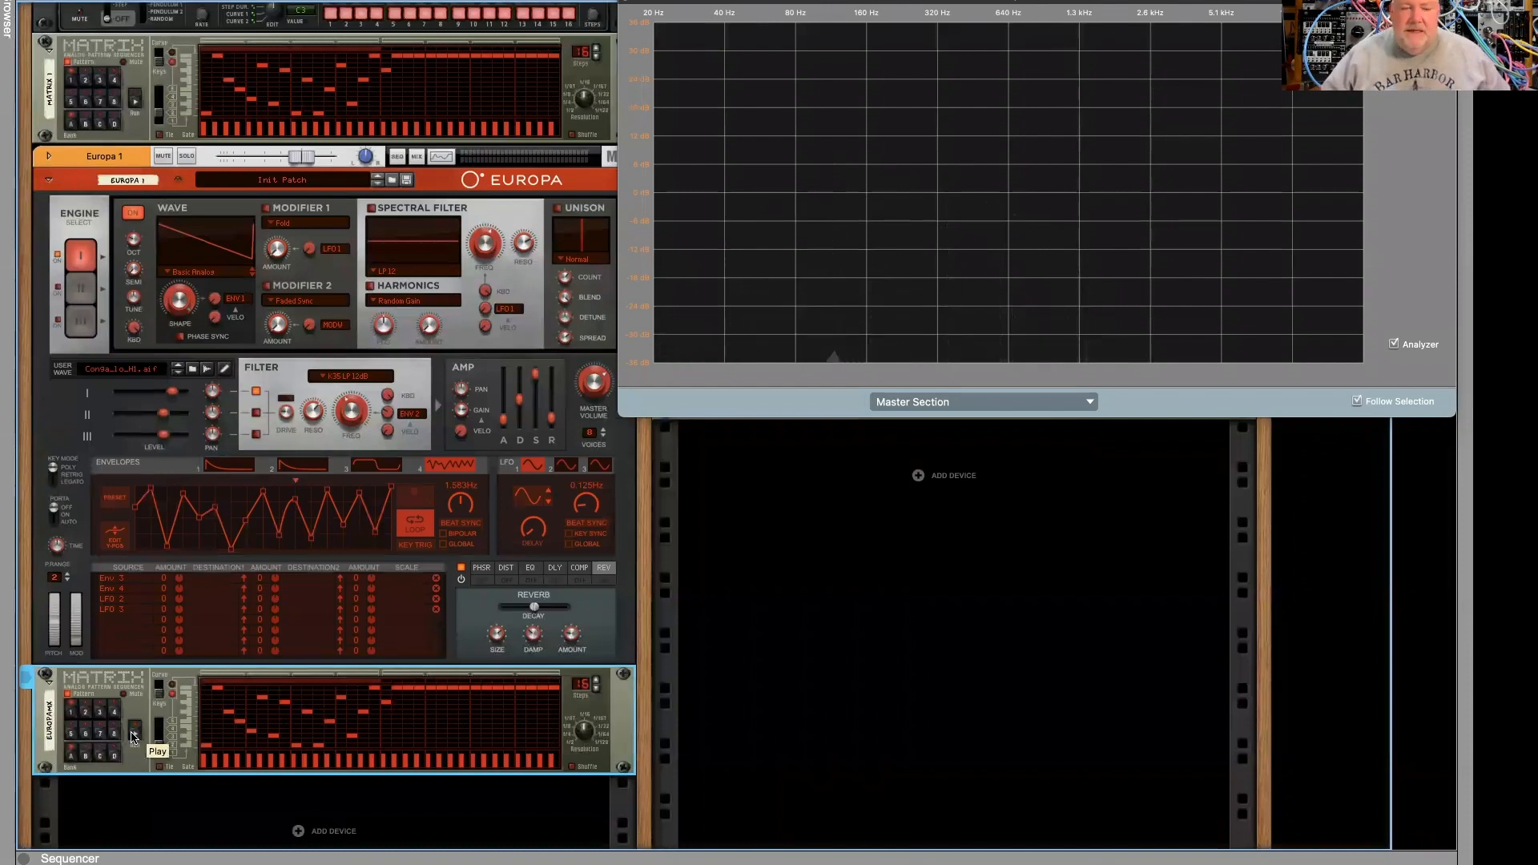